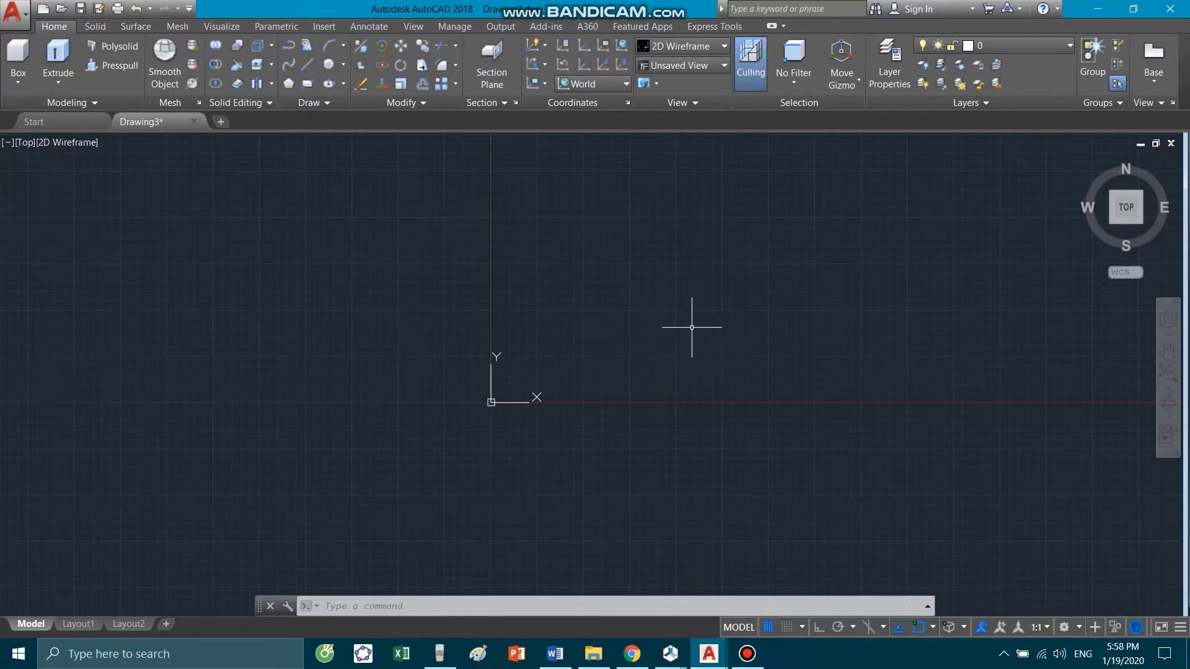
Draw a circle of diameter 40 at a picked centre point
scroll(692, 328, "up", 2)
type("c")
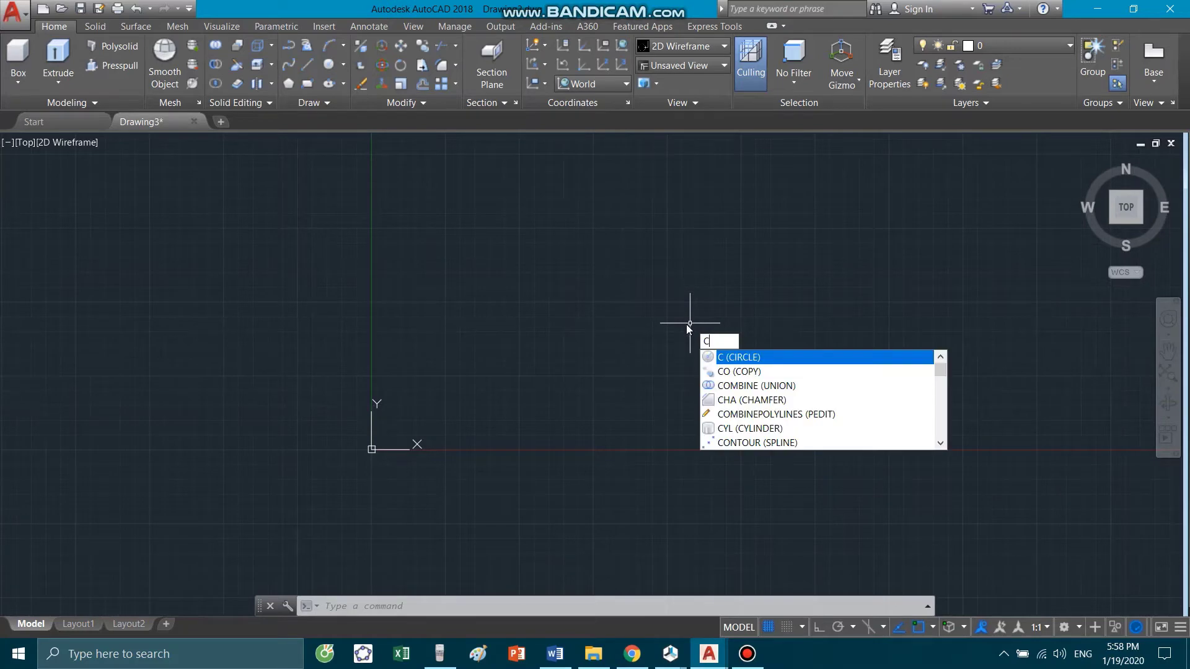
key("Return")
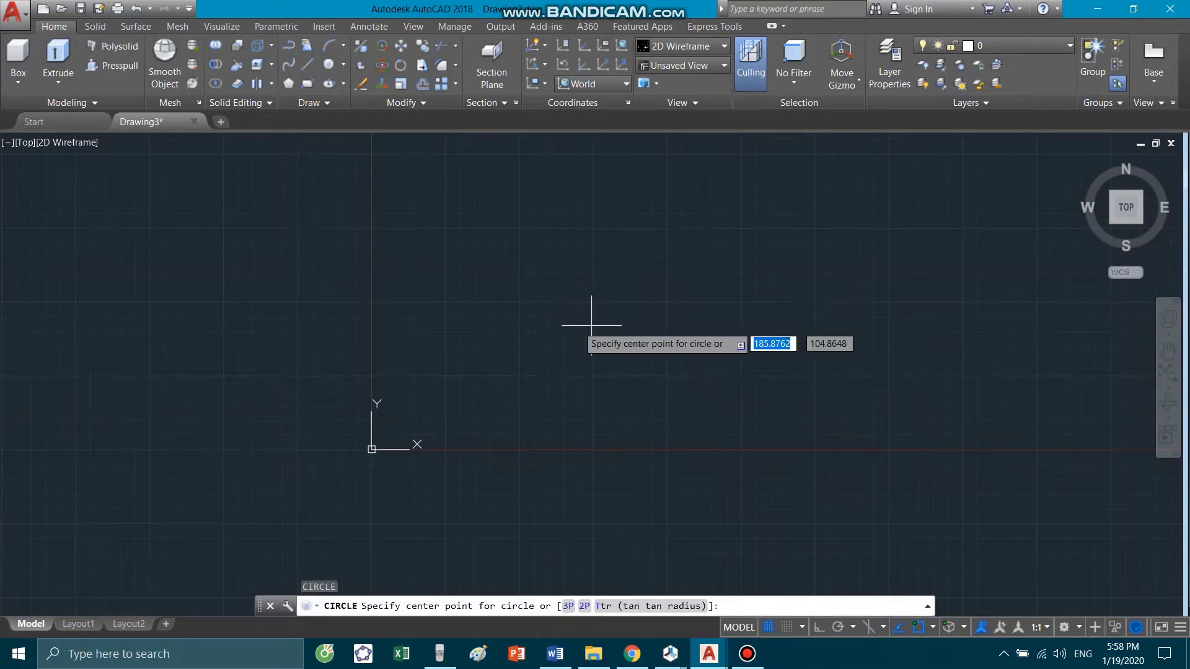
scroll(504, 391, "down", 2)
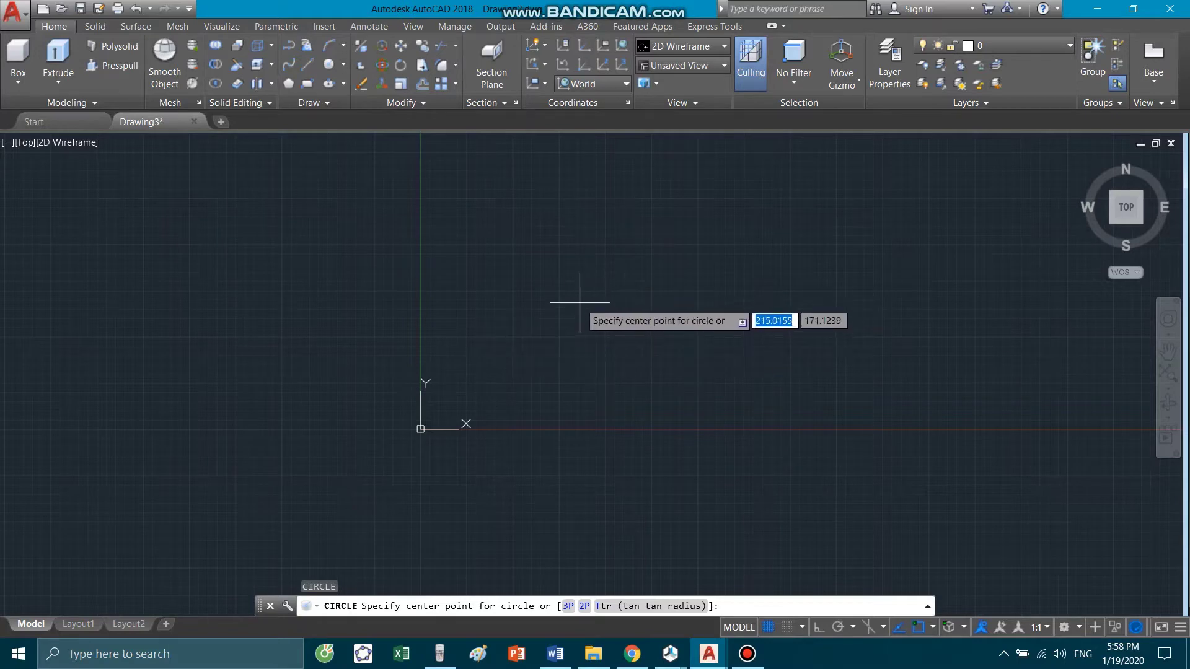
left_click(585, 294)
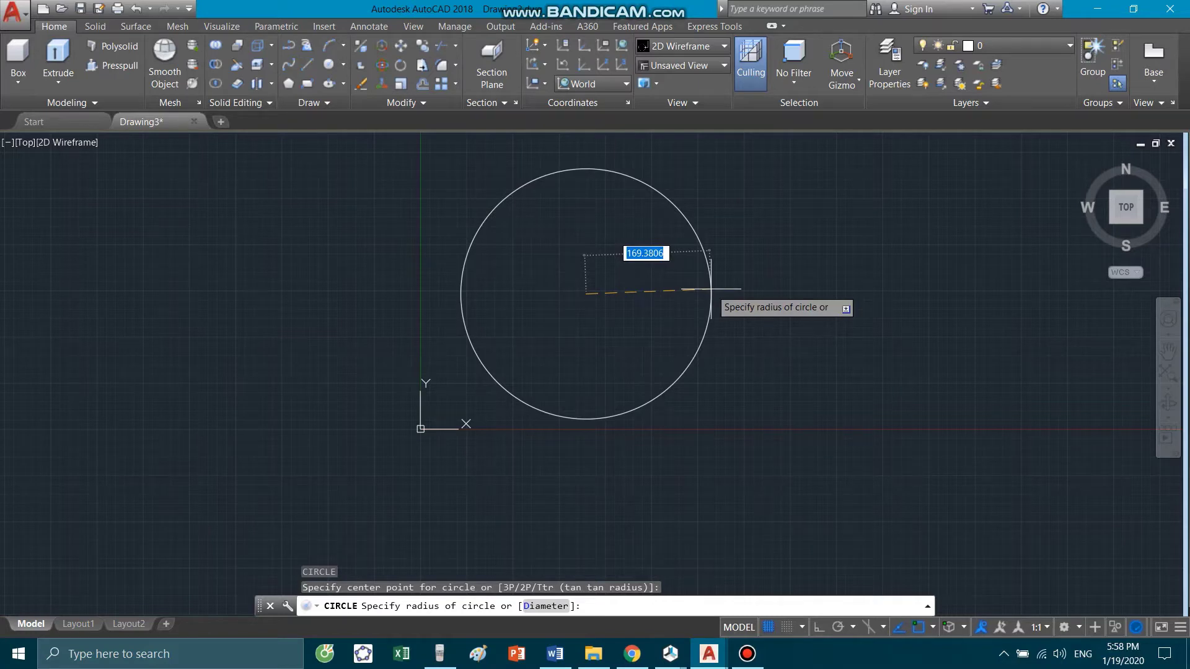
type("d")
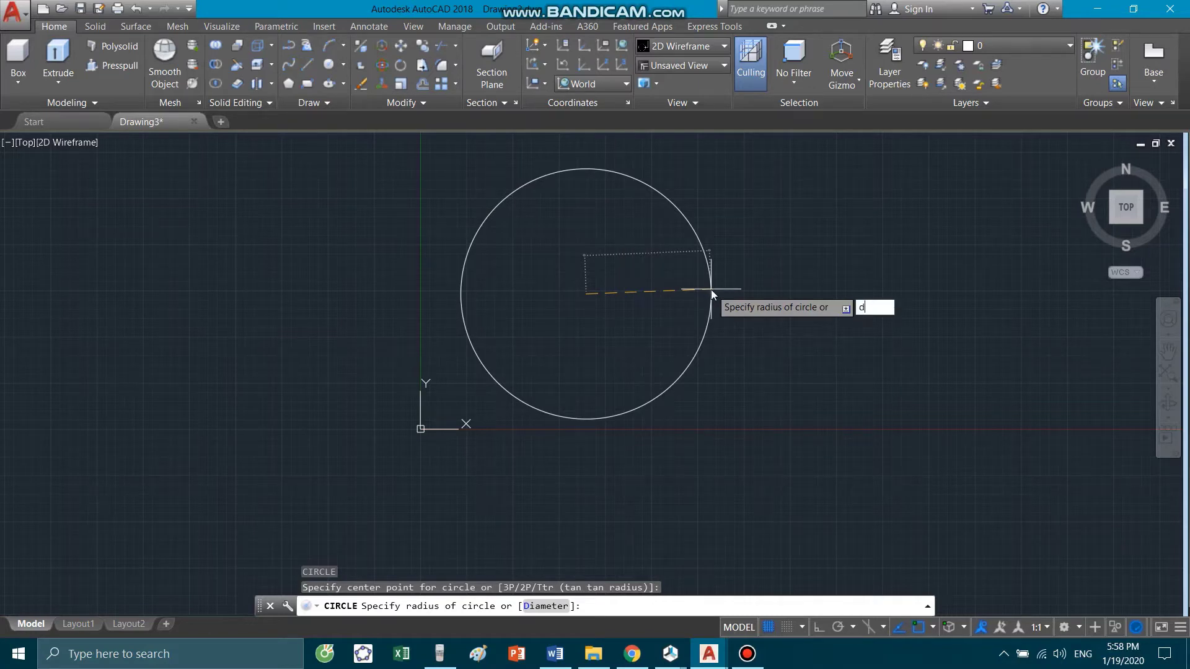
key("Return")
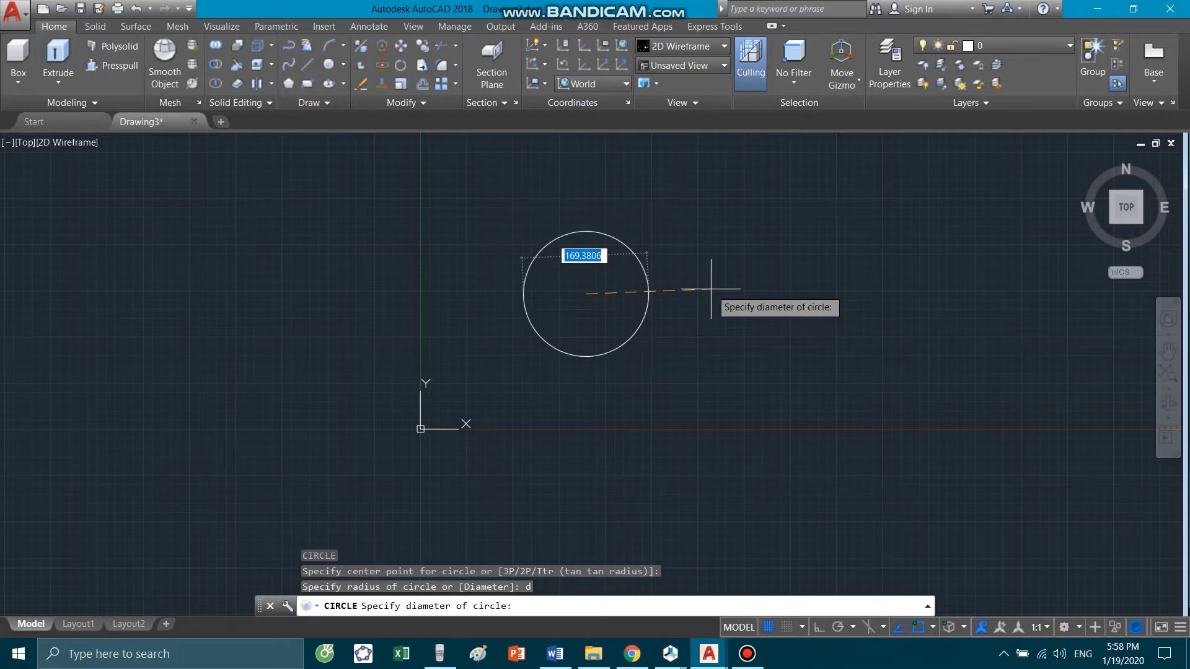
type("40")
key("Return")
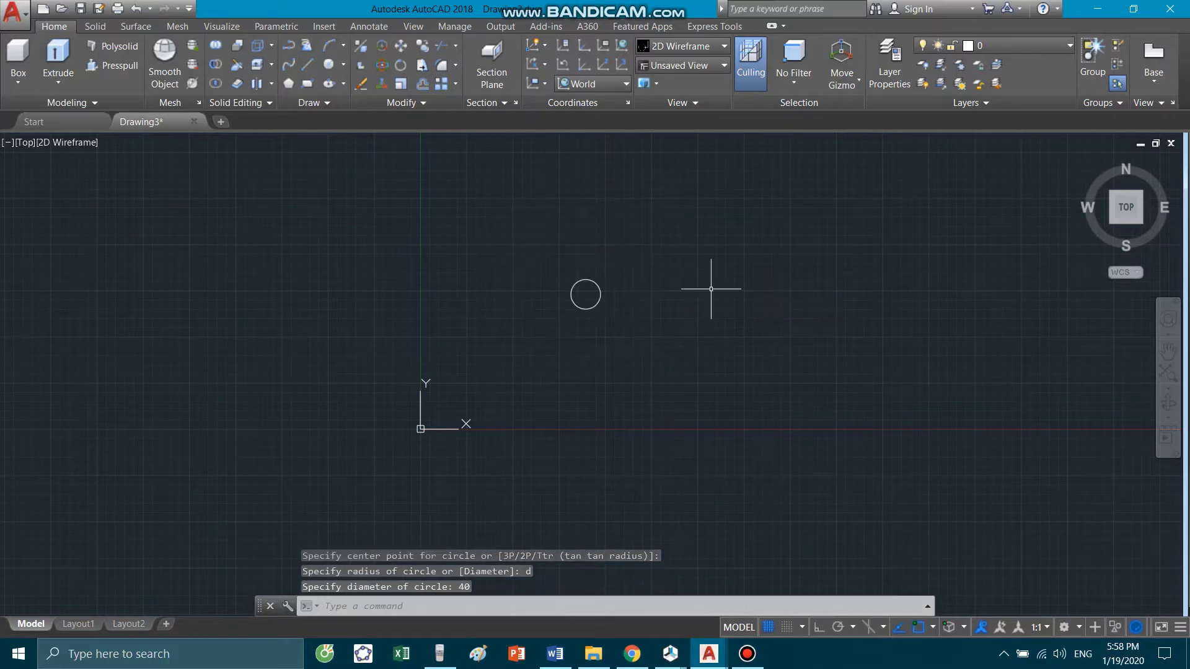
Select the circle to confirm its radius is 20, then deselect it
scroll(626, 292, "up", 3)
scroll(492, 287, "up", 2)
scroll(520, 265, "up", 2)
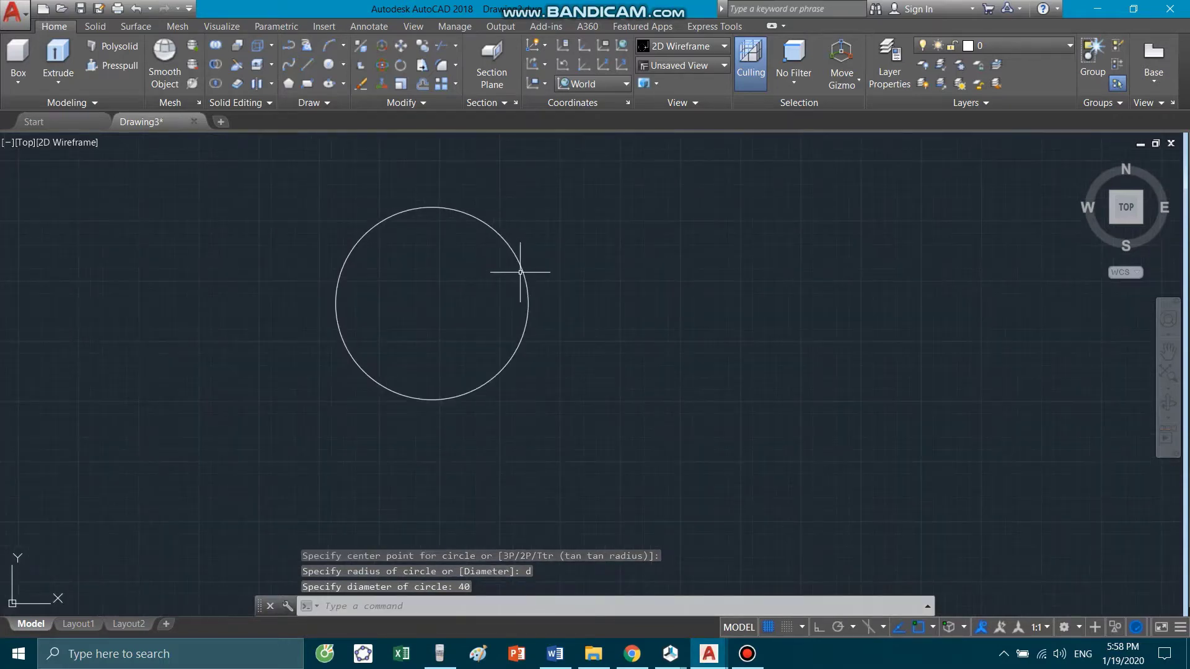
left_click(523, 271)
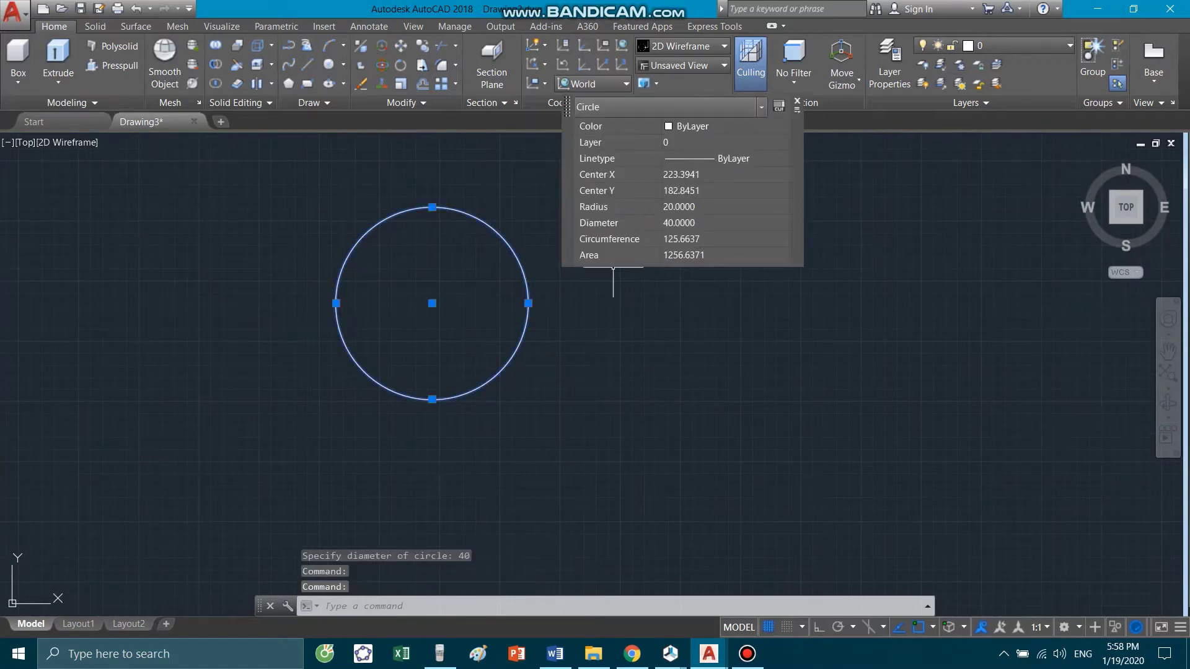
key("Escape")
Copy the circle from its centre to points 20 units below, lower-right and lower-left
scroll(651, 336, "down", 2)
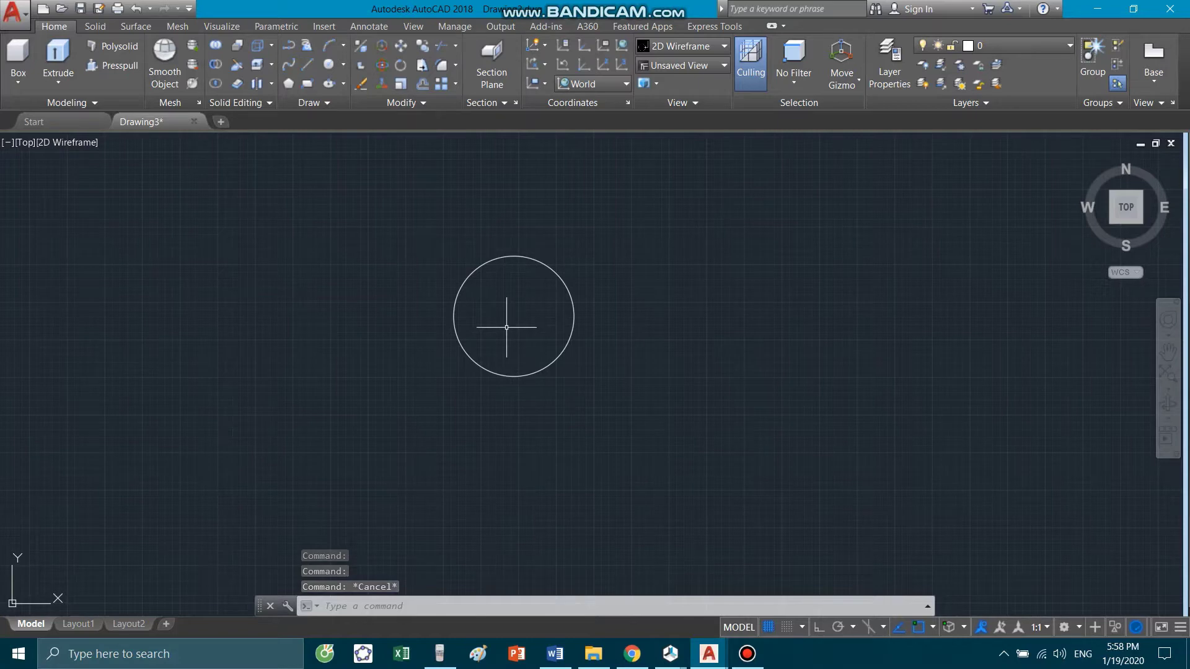
type("CO")
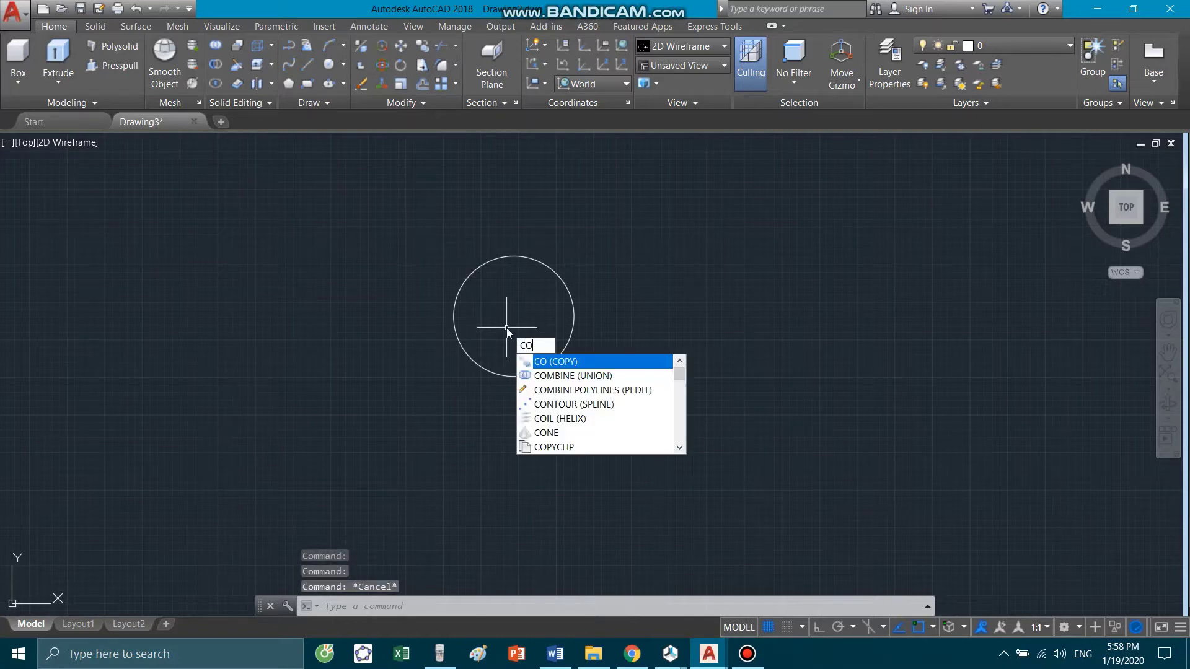
key("Return")
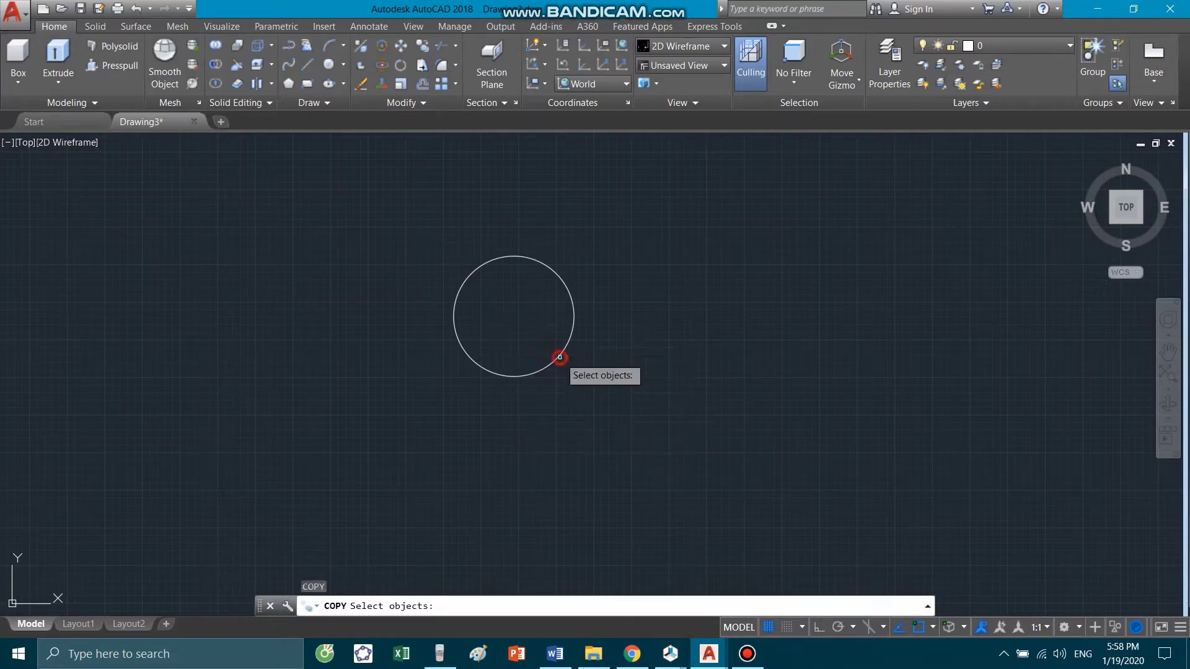
left_click(558, 358)
key("Return")
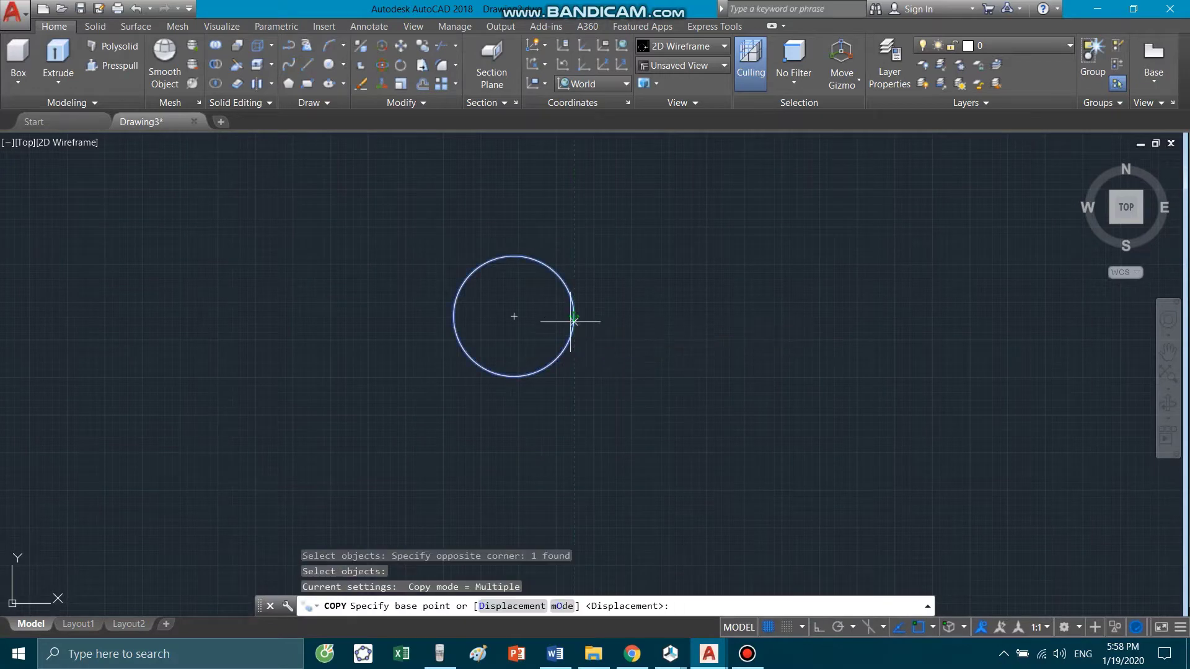
left_click(514, 316)
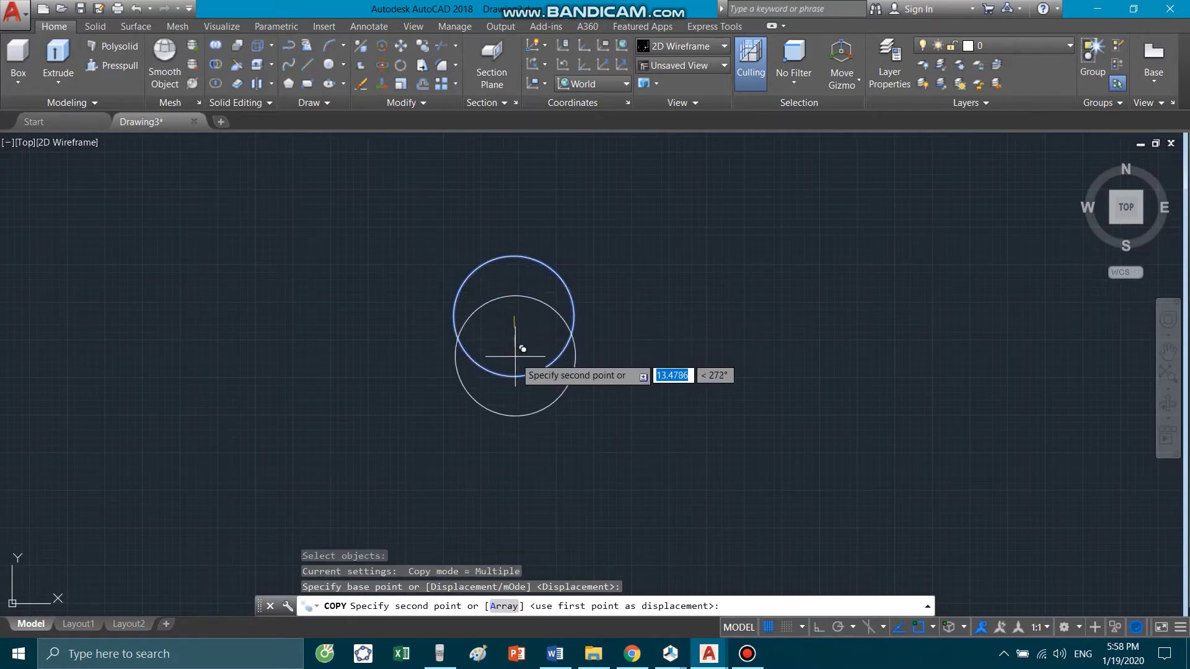
left_click(514, 376)
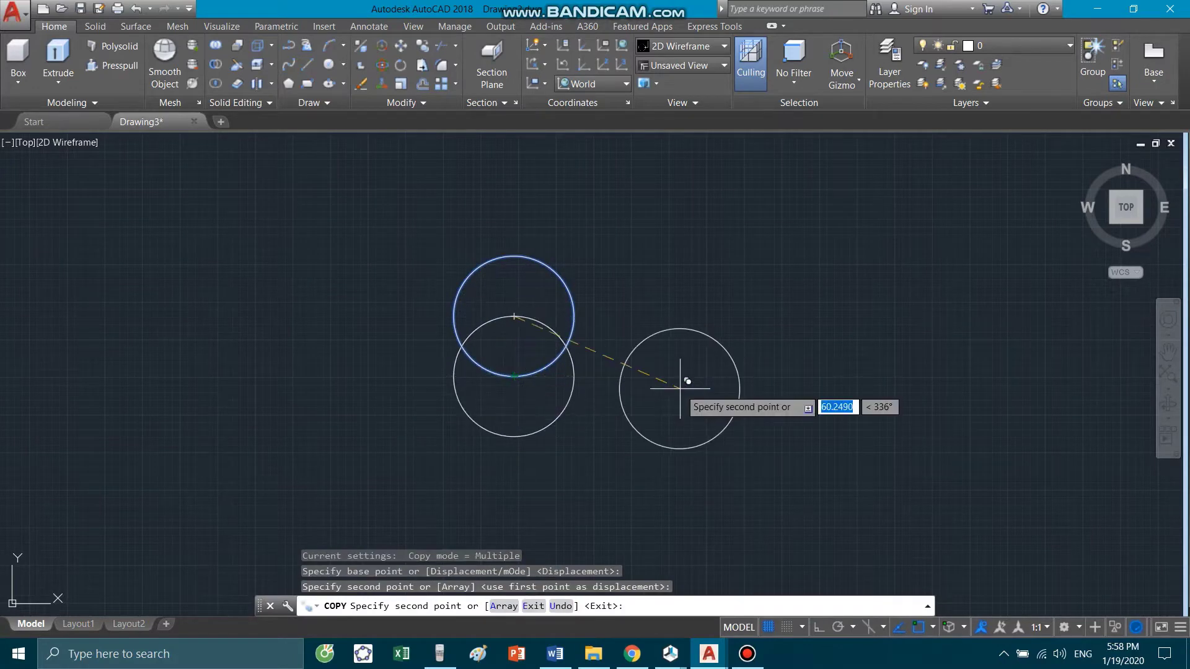
left_click(566, 345)
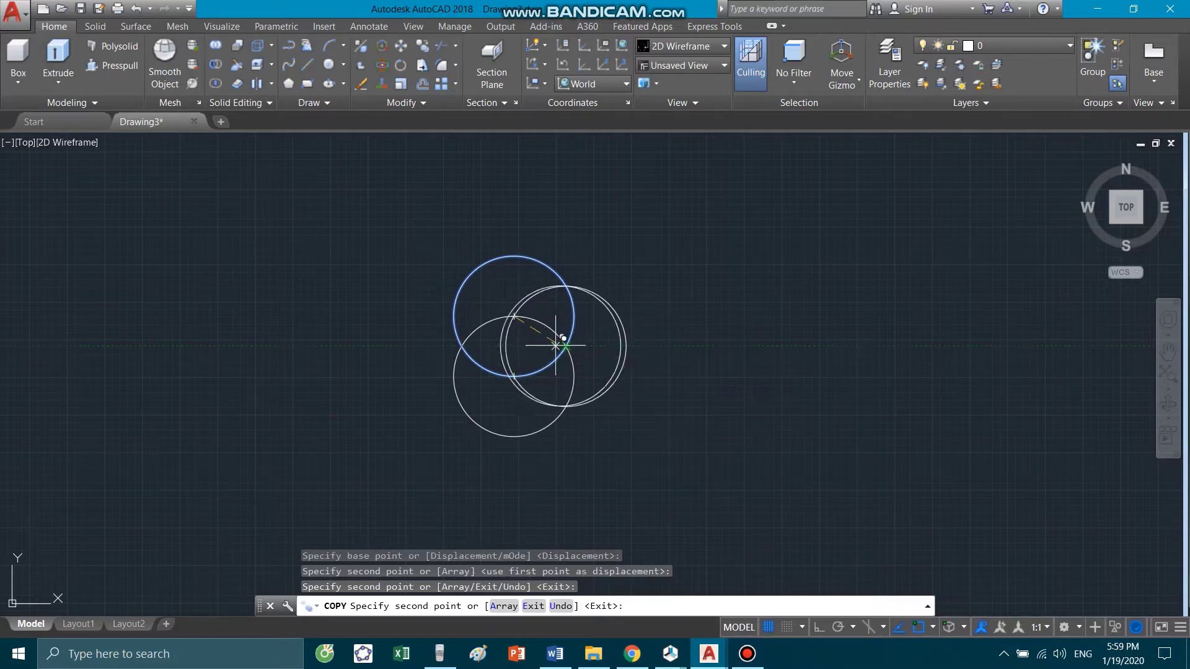
left_click(459, 344)
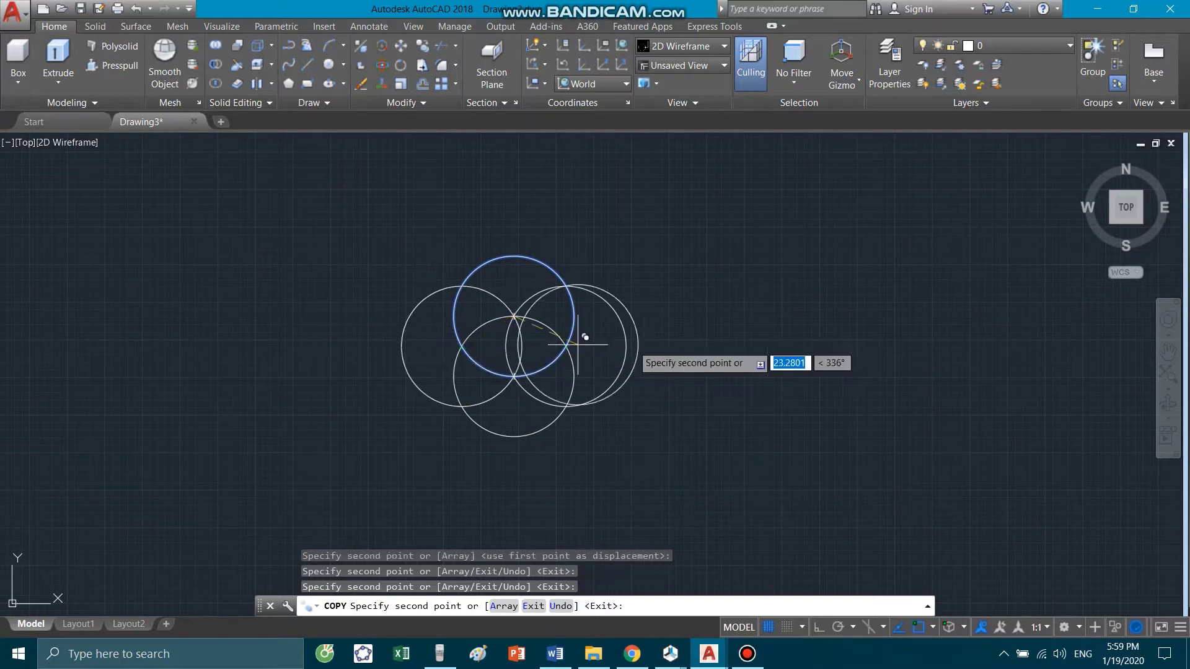
key("Return")
scroll(782, 347, "down", 2)
scroll(604, 310, "up", 5)
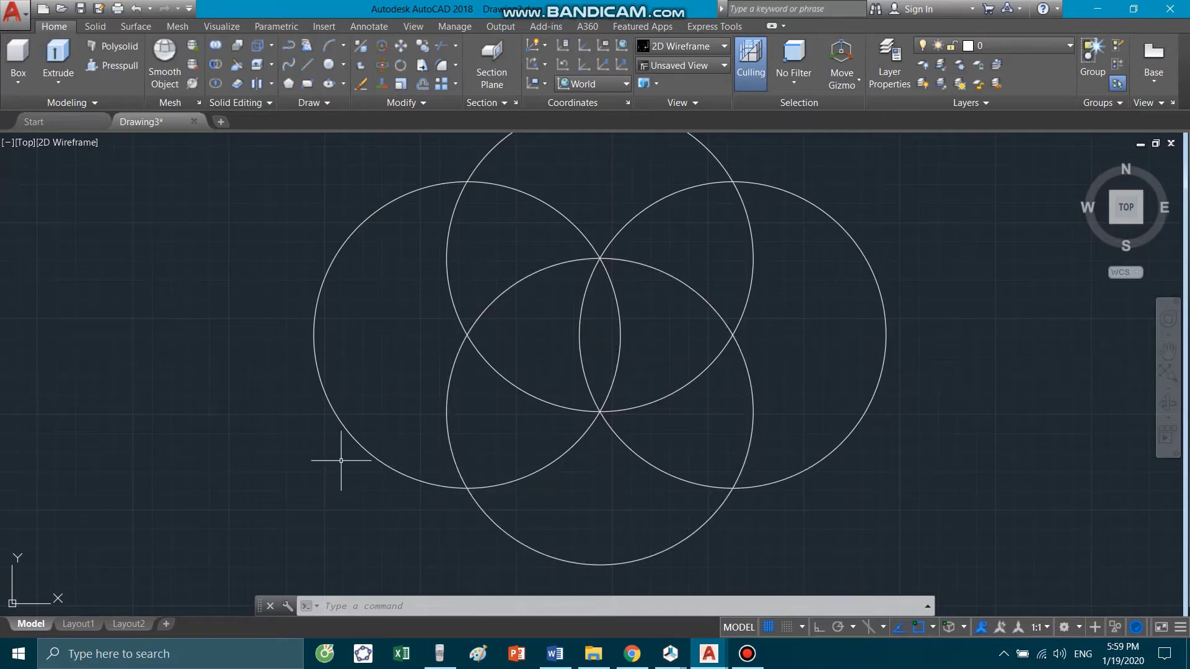
Trim the upper-left and upper-right outer arcs, using all circles as cutting edges
type("TR")
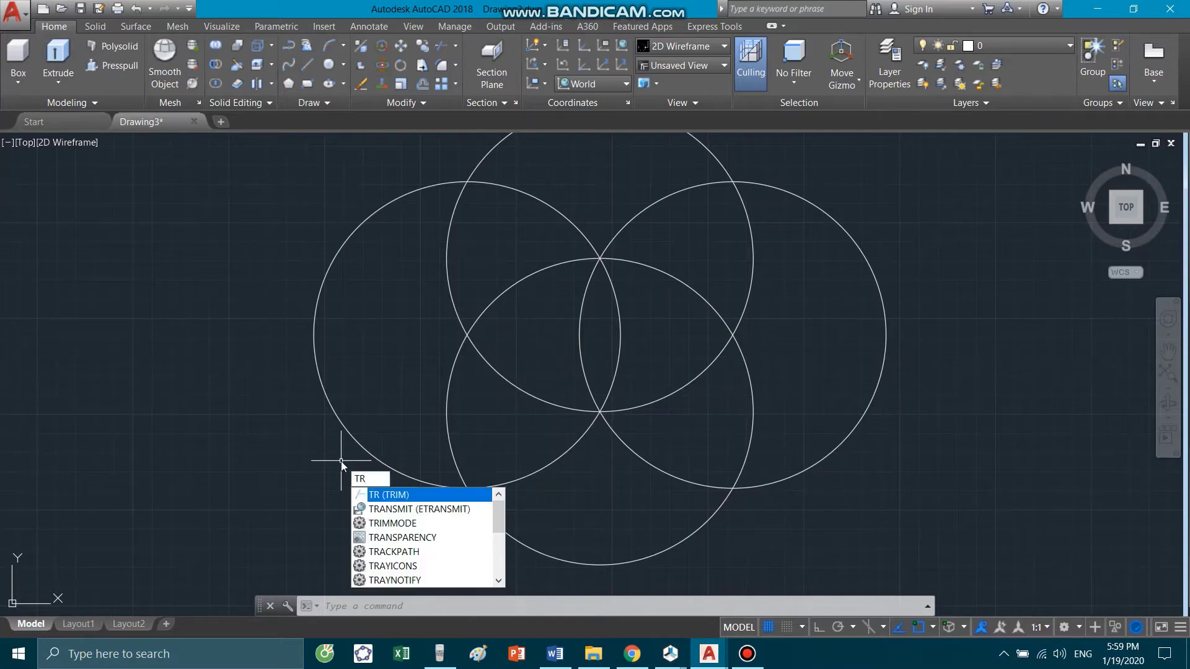
key("Return")
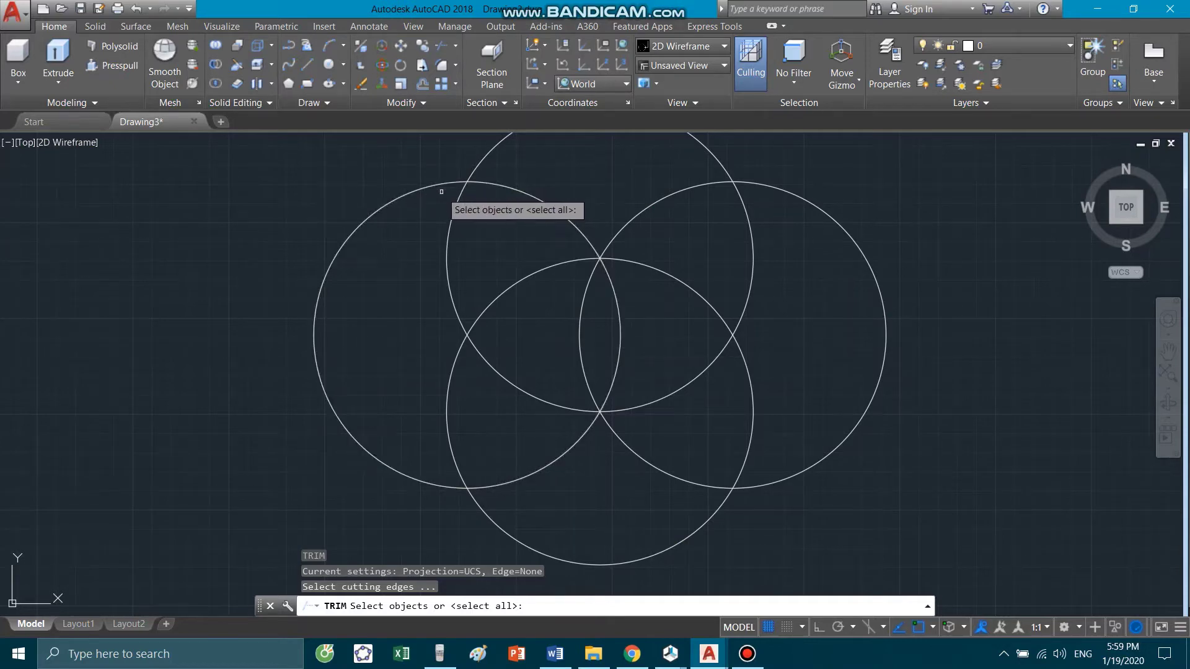
key("Return")
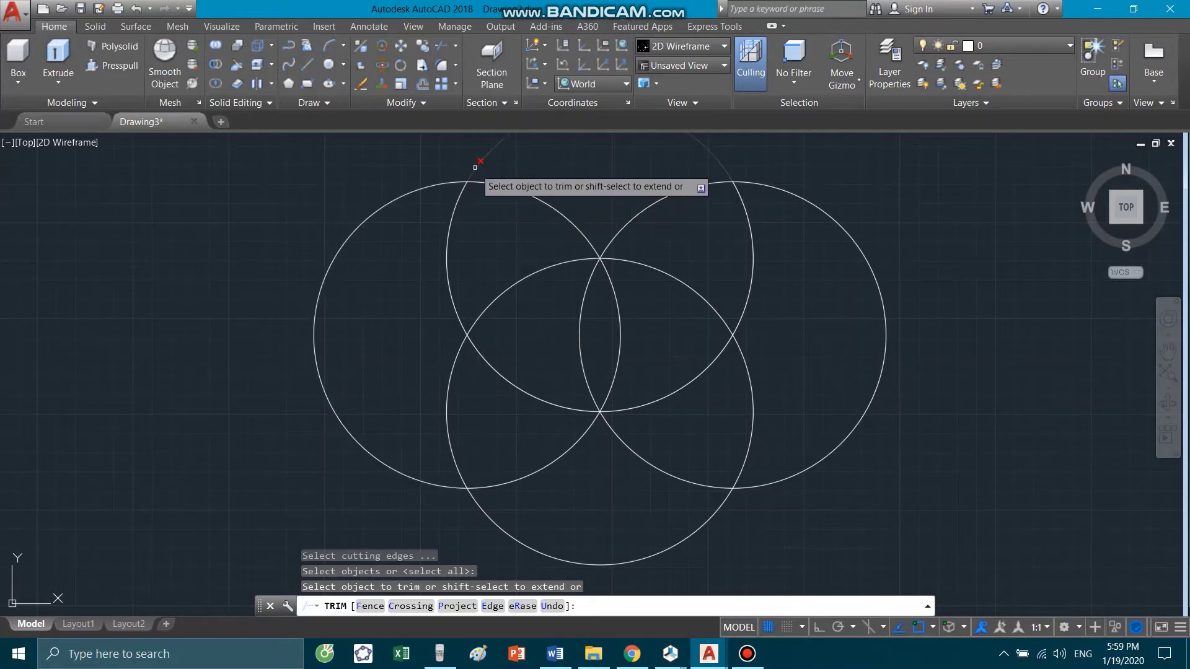
scroll(485, 207, "down", 2)
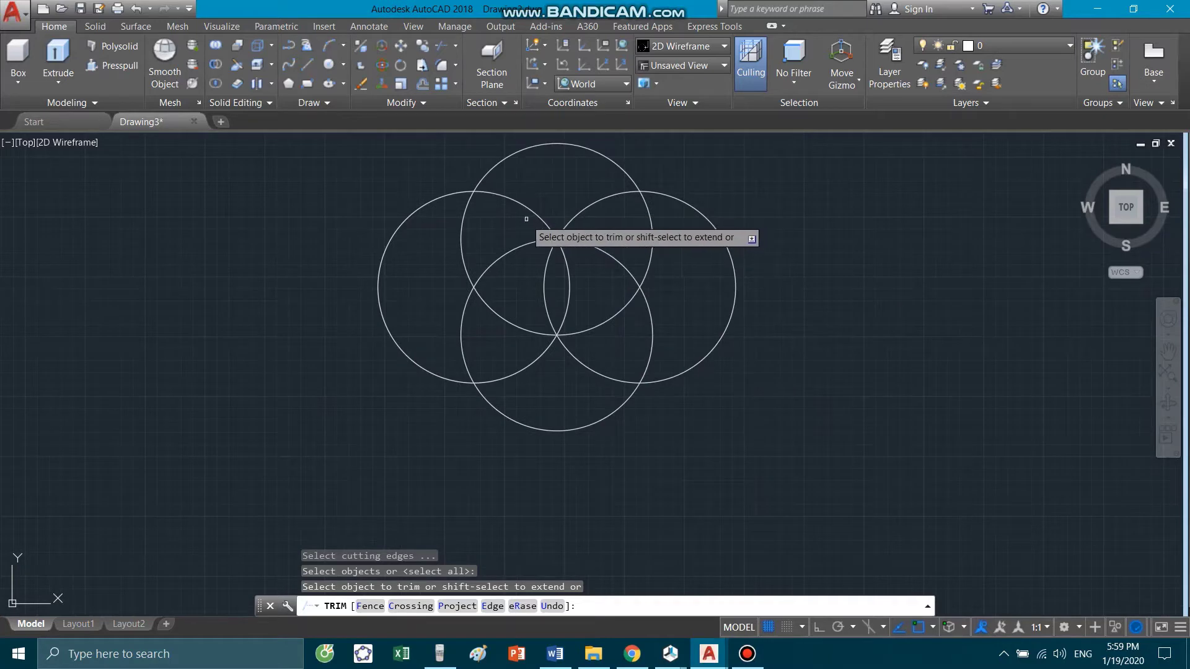
left_click(484, 208)
left_click(438, 191)
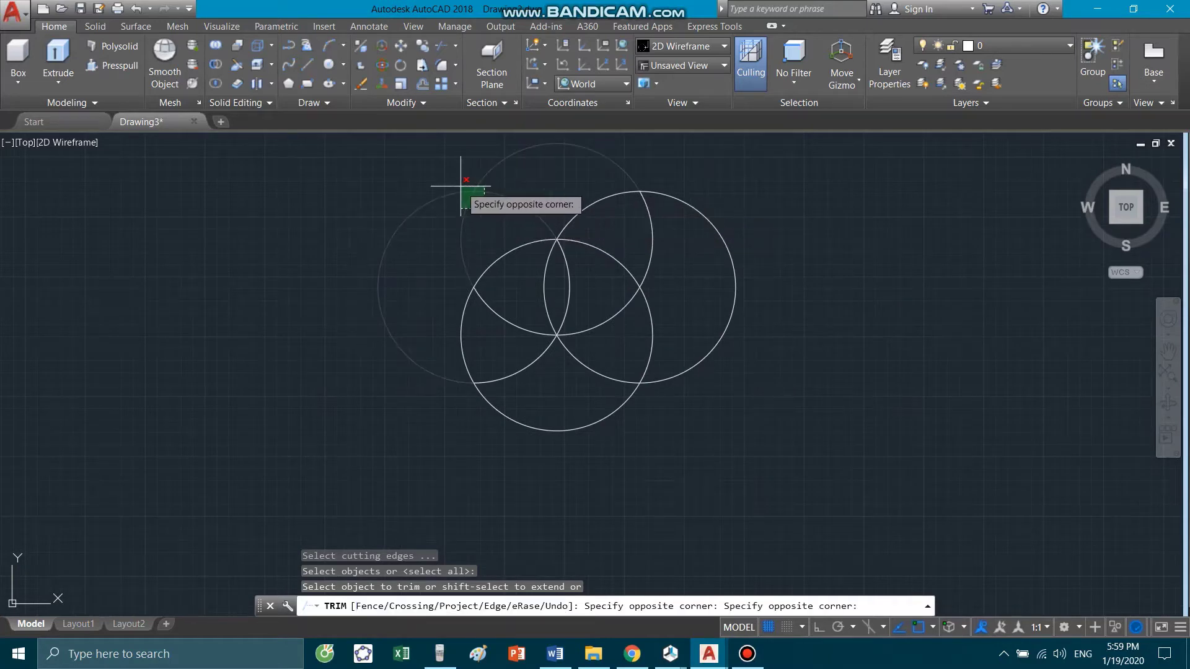
left_click(486, 191)
left_click(685, 270)
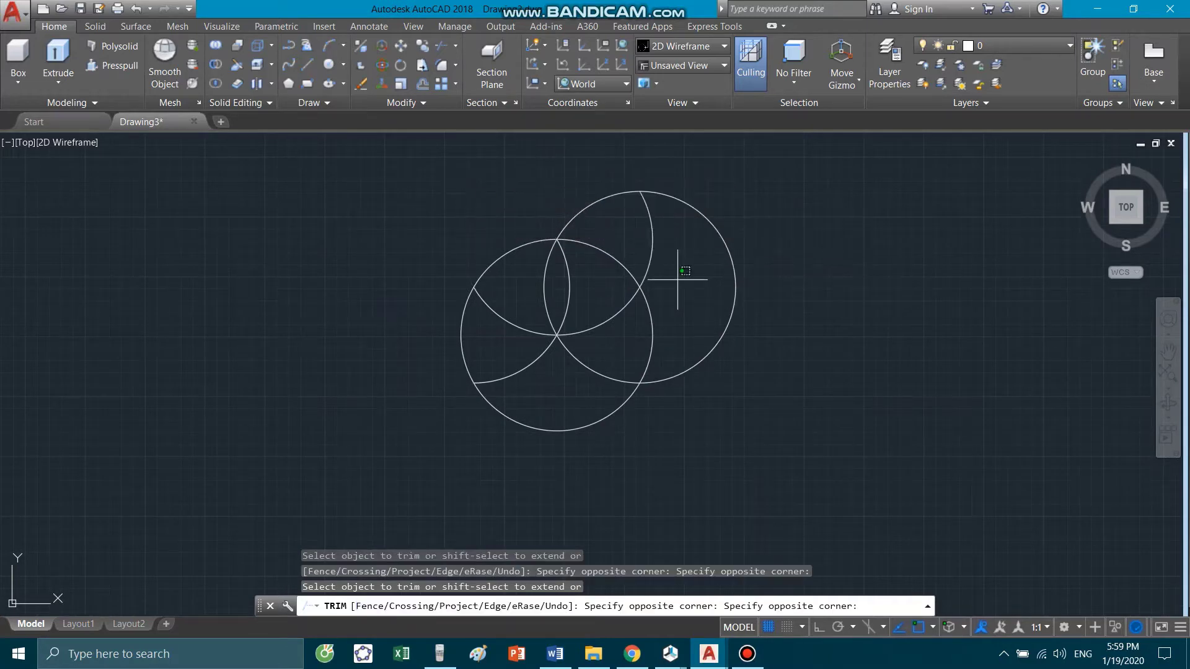
left_click(606, 245)
left_click(629, 181)
left_click(668, 297)
Trim away the right-side and lower outer arcs of the circles
left_click(651, 319)
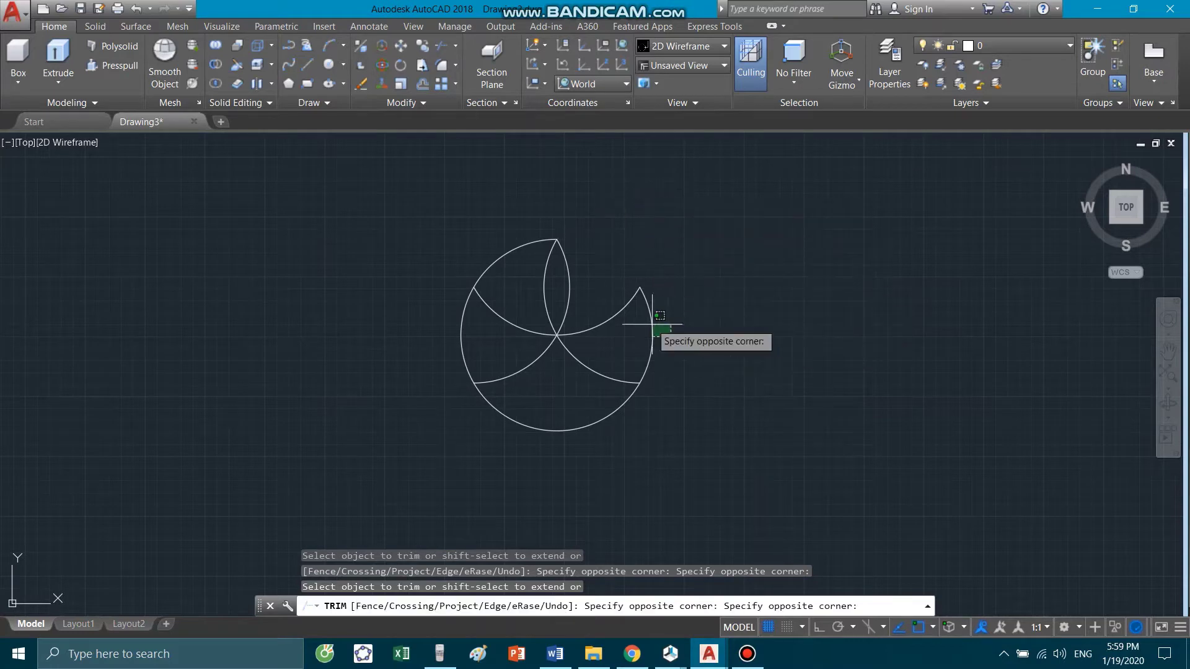
left_click(627, 277)
left_click(632, 433)
left_click(578, 373)
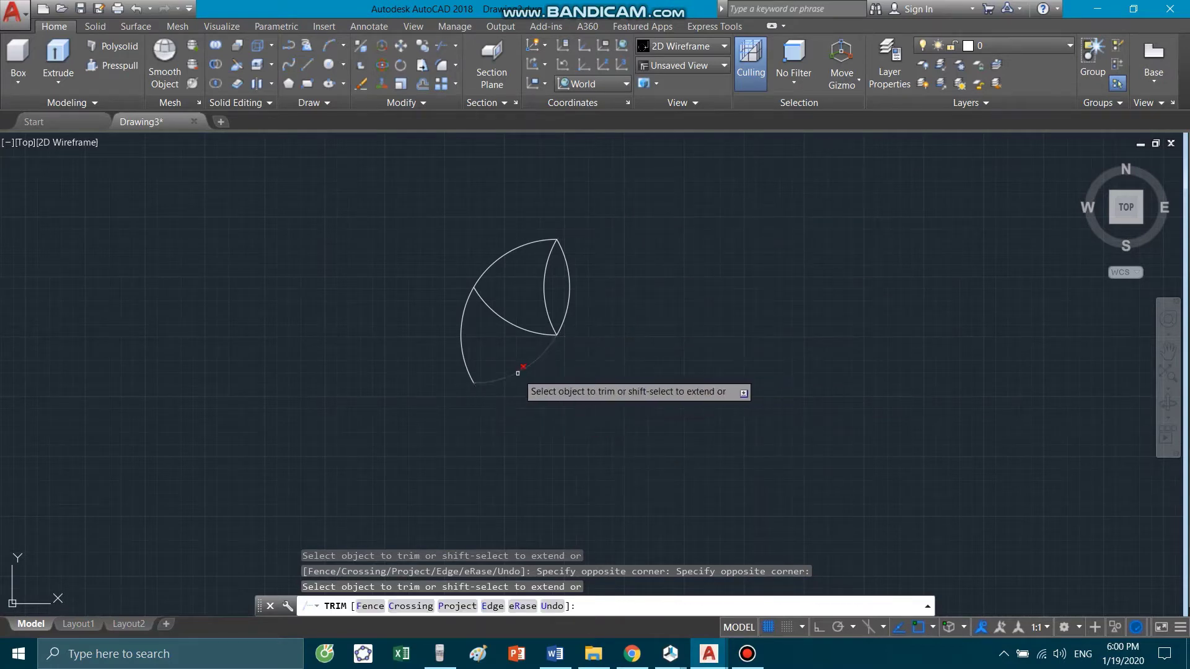
left_click(519, 398)
left_click(459, 338)
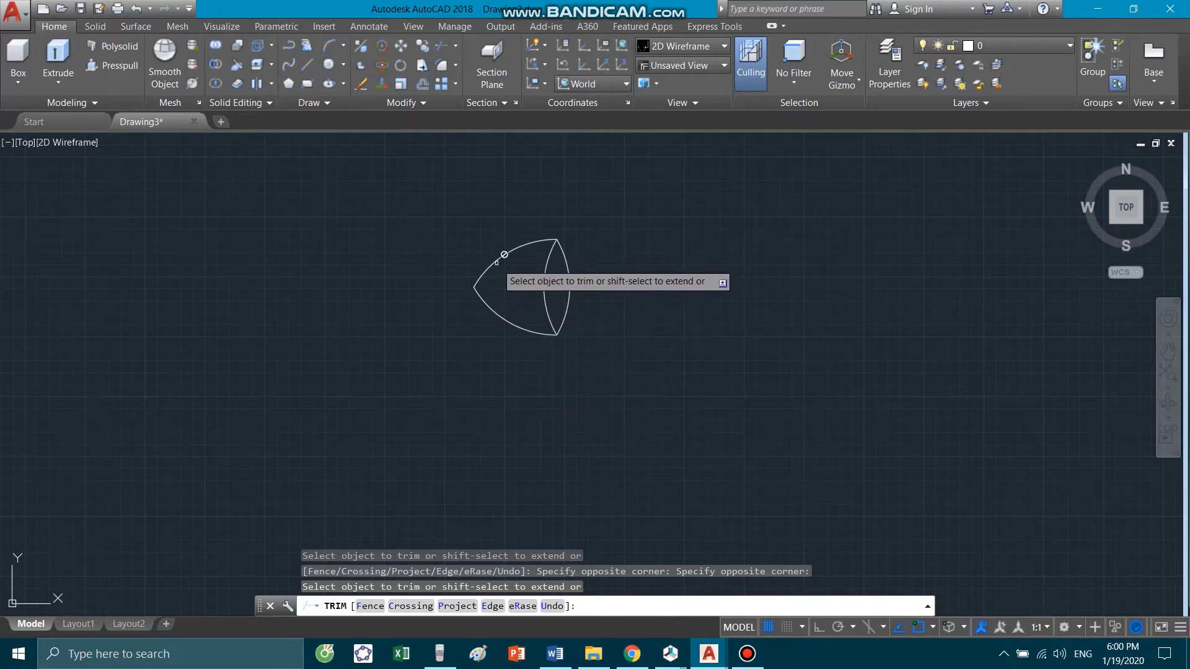
scroll(497, 263, "up", 3)
scroll(495, 276, "up", 1)
scroll(462, 301, "up", 2)
scroll(454, 285, "down", 3)
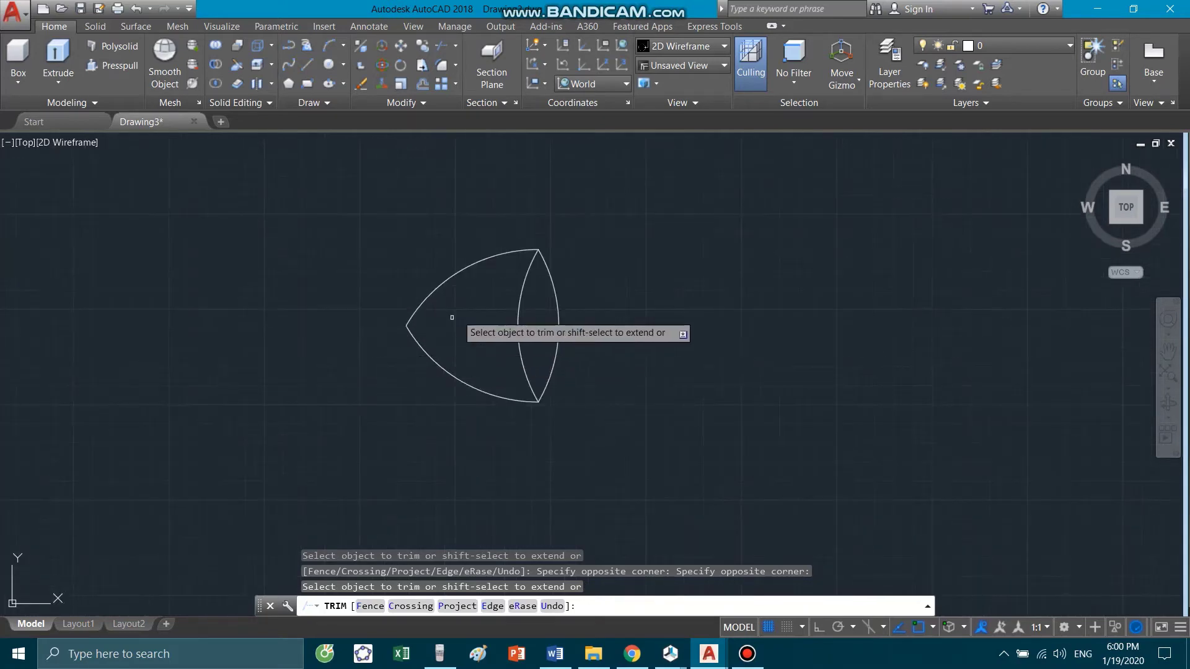
scroll(384, 296, "up", 2)
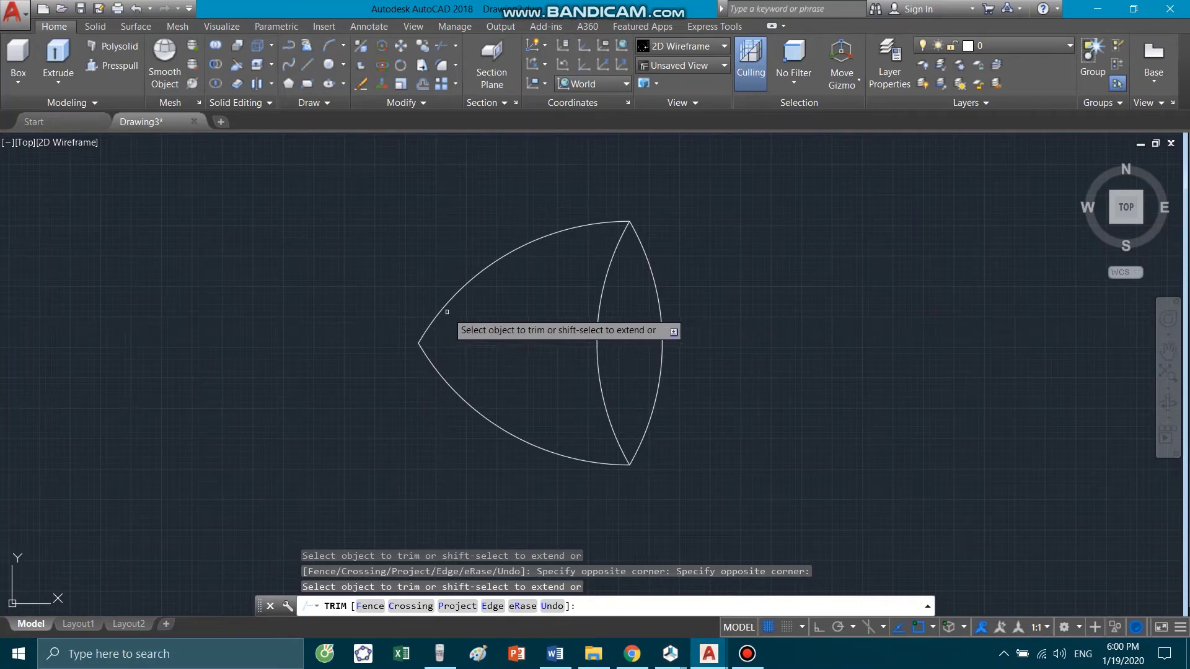
Delete the two leftover arcs, leaving a single pointed lens-shaped petal
key("Return")
left_click(427, 328)
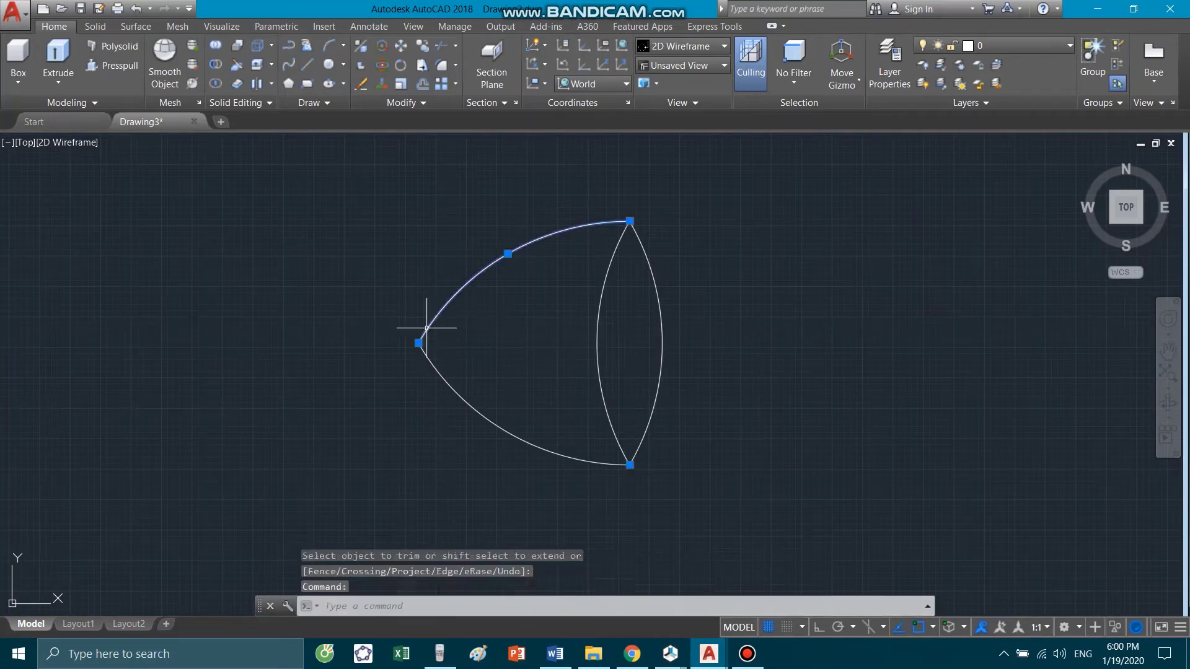
key("Delete")
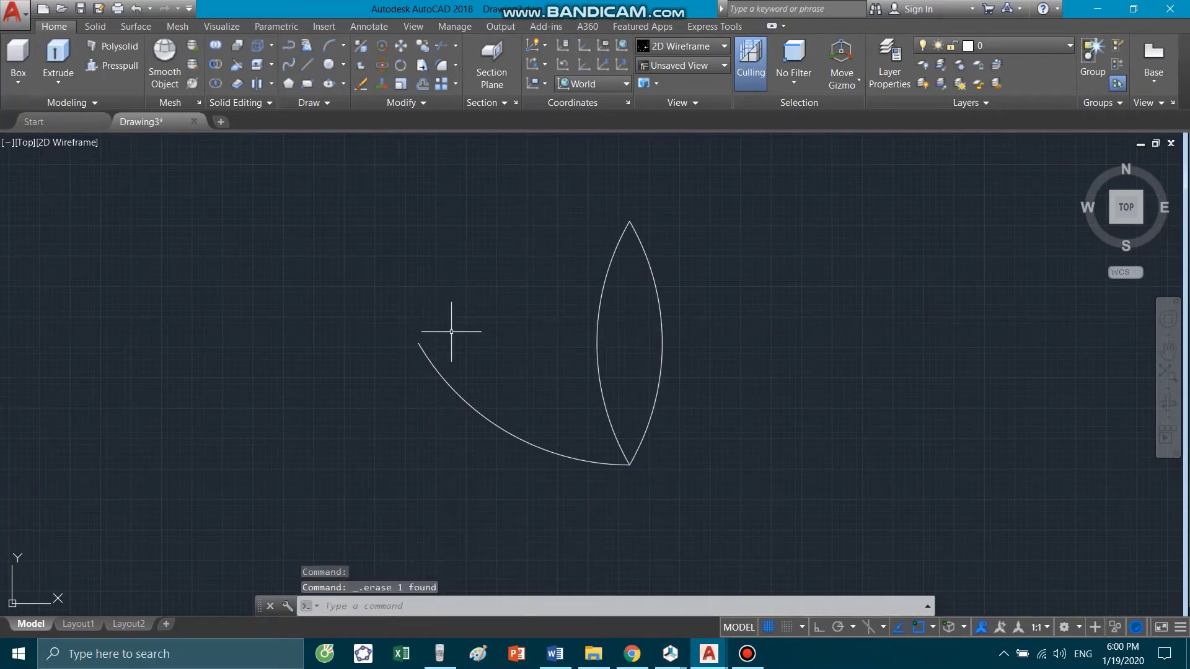
left_click(427, 357)
key("Delete")
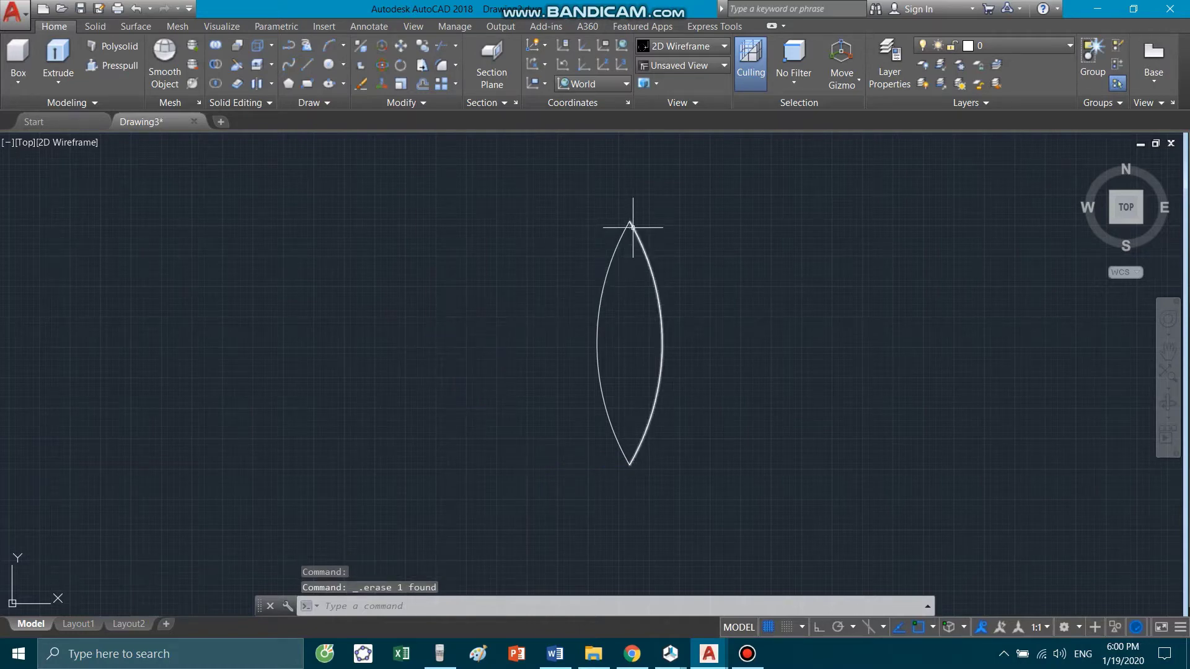
Switch the visual style from 2D Wireframe to Conceptual
scroll(567, 197, "down", 1)
scroll(567, 194, "up", 1)
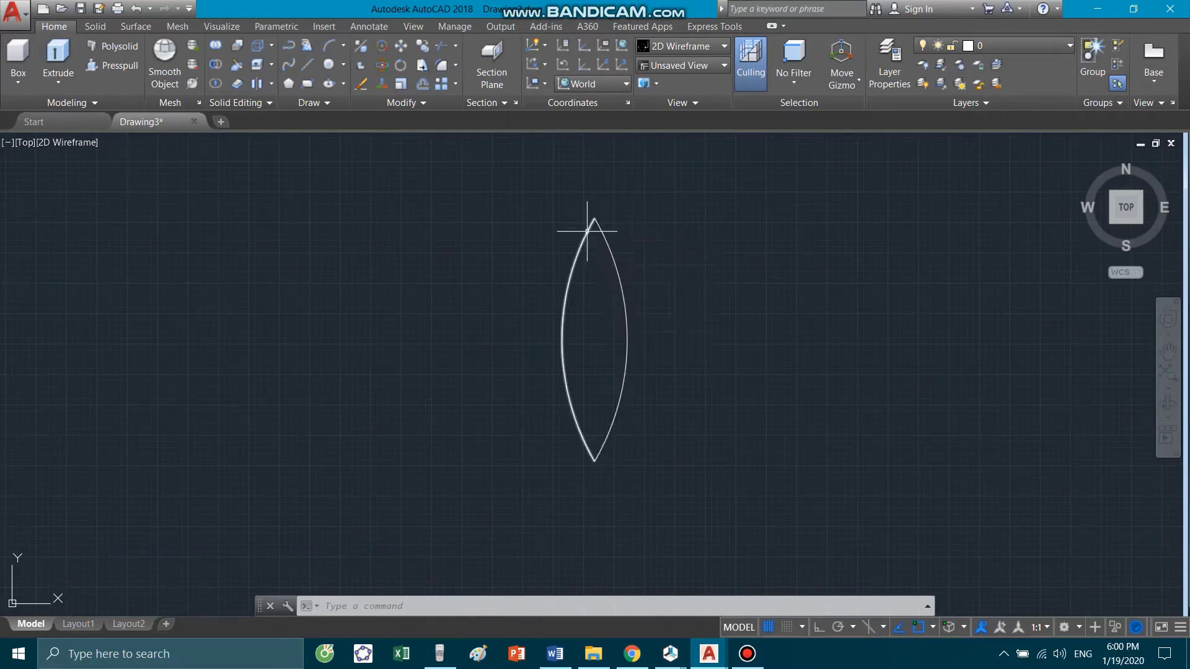
left_click(713, 47)
left_click(742, 77)
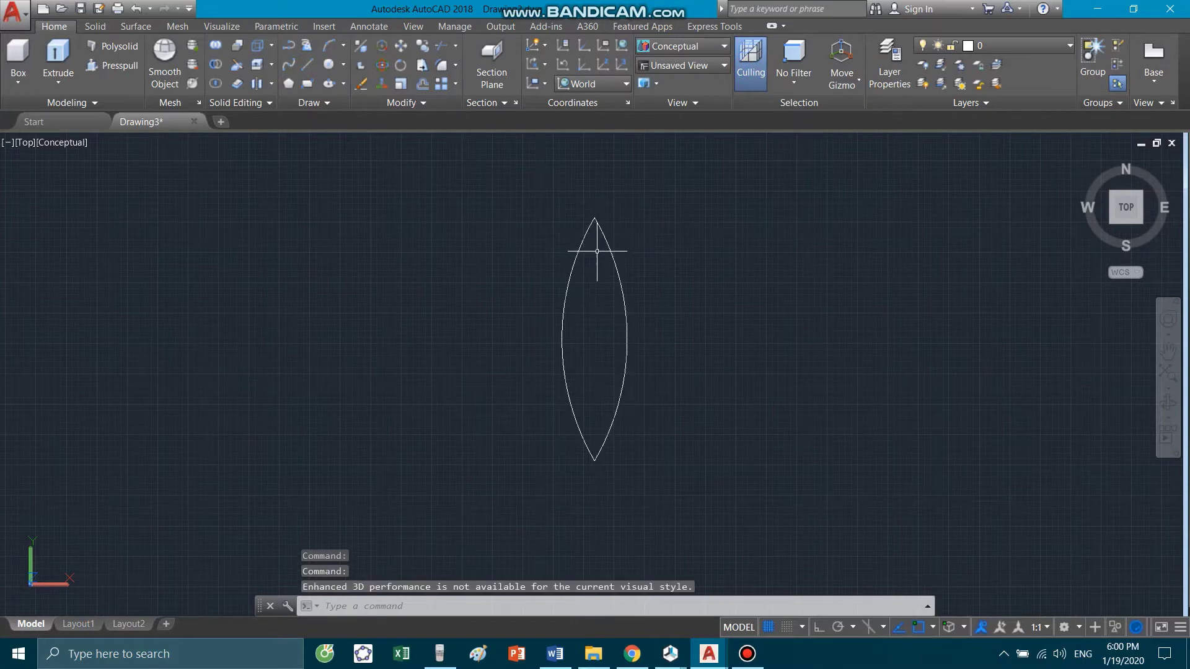
Draw a line between the lens's top and bottom tips and delete the right-hand arc
type("l")
key("Return")
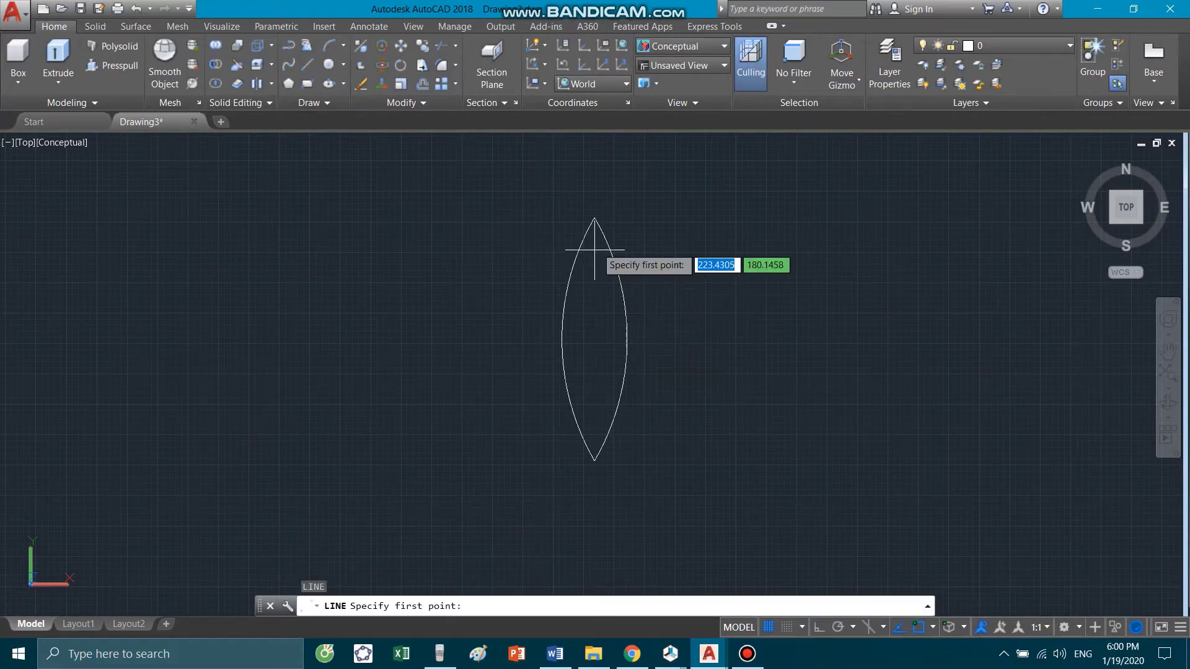
left_click(593, 217)
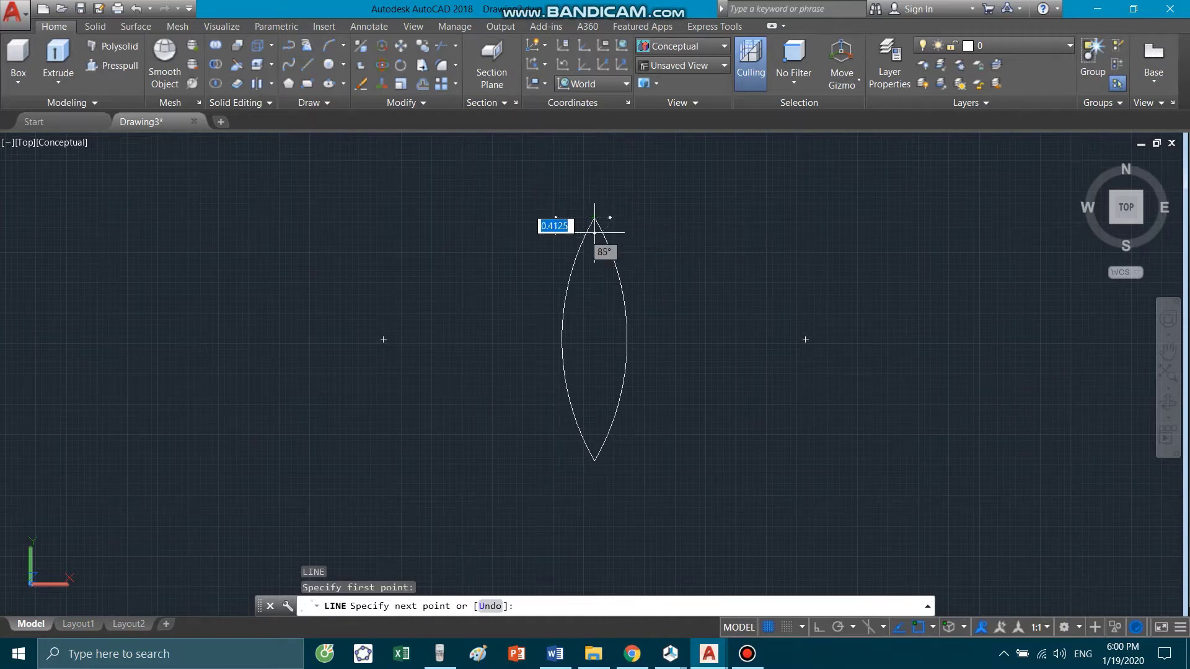
left_click(594, 460)
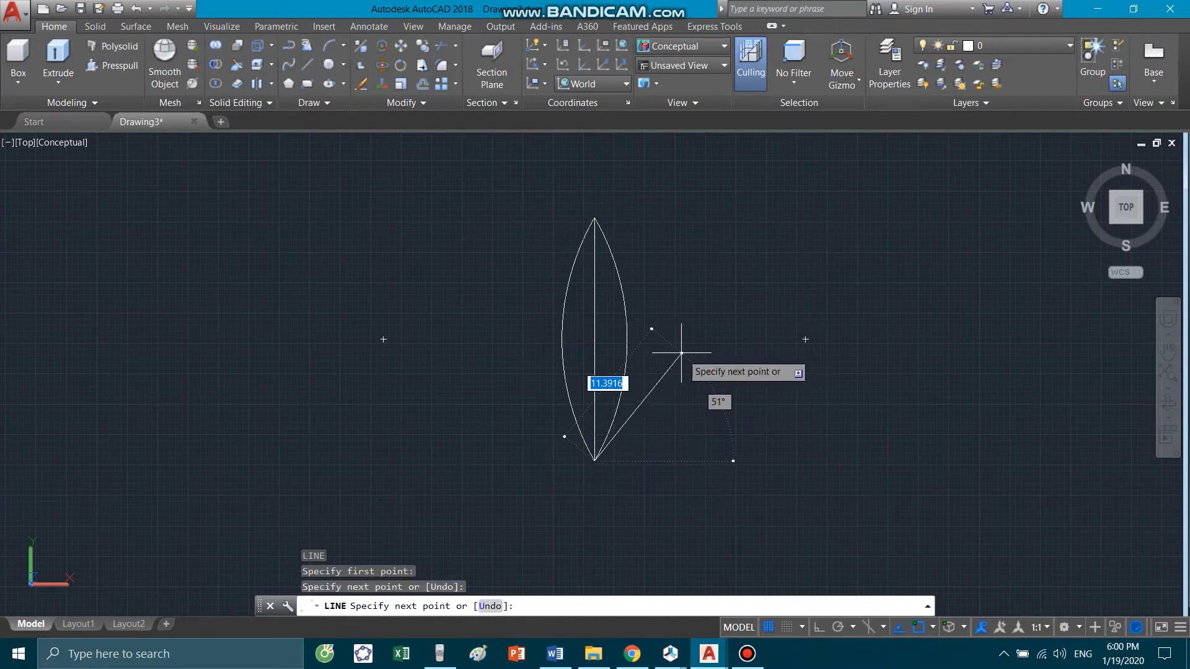
key("Return")
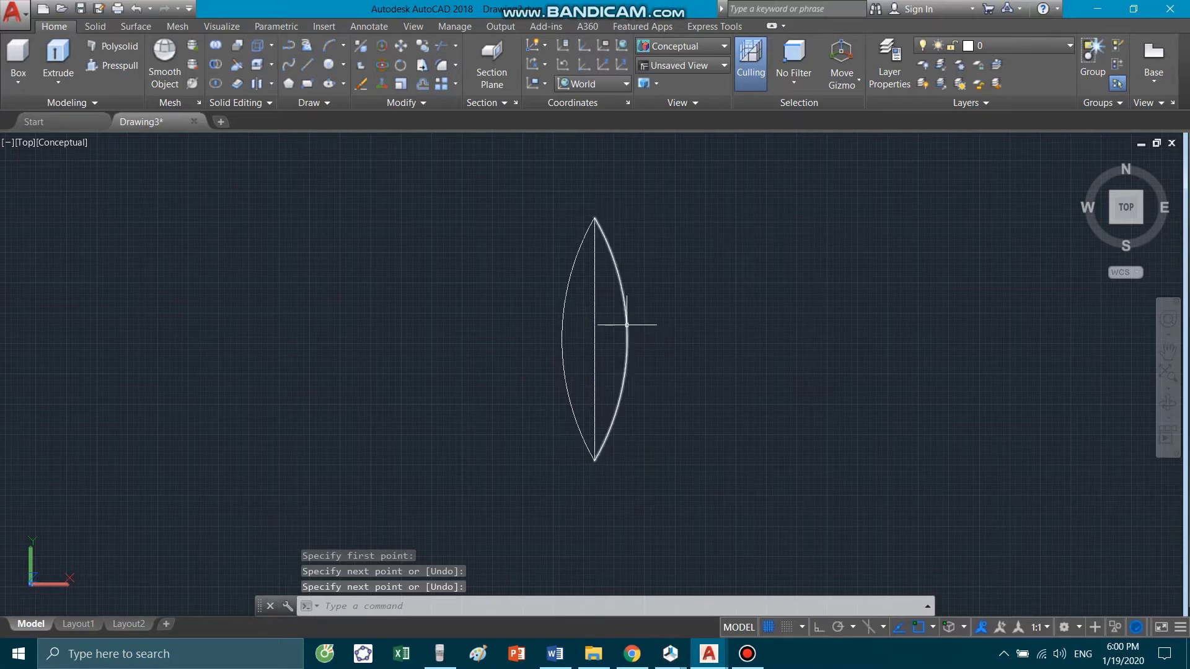
left_click(632, 325)
key("Delete")
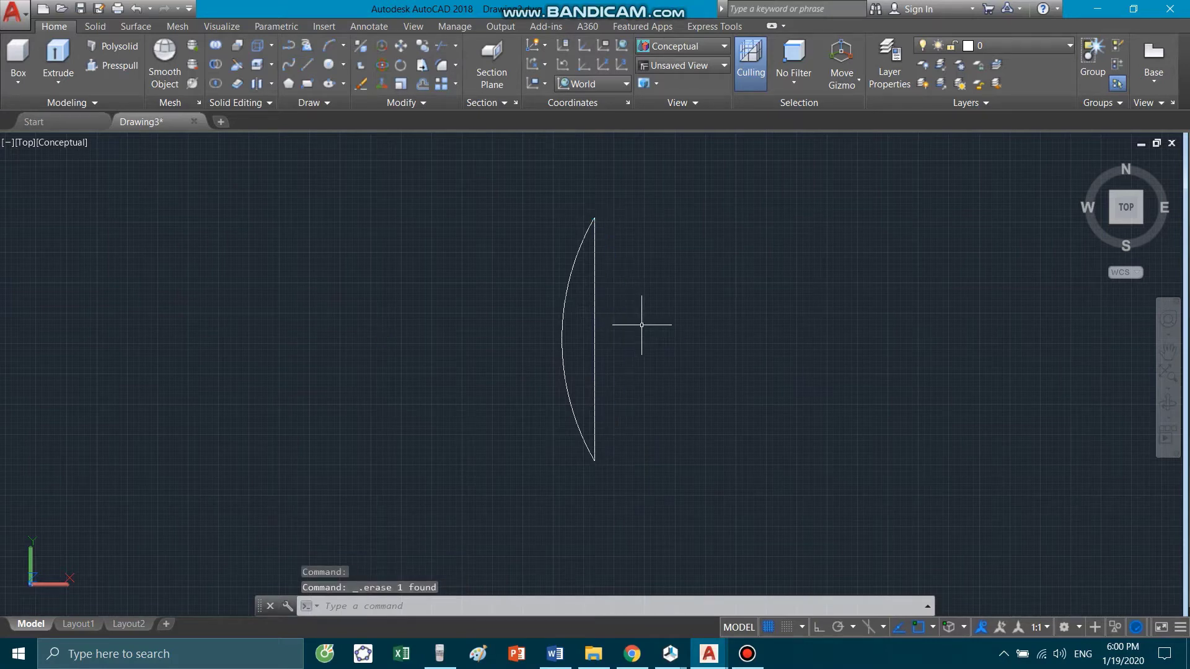
Join the left arc and line into one region, then turn the grid off
type("REG")
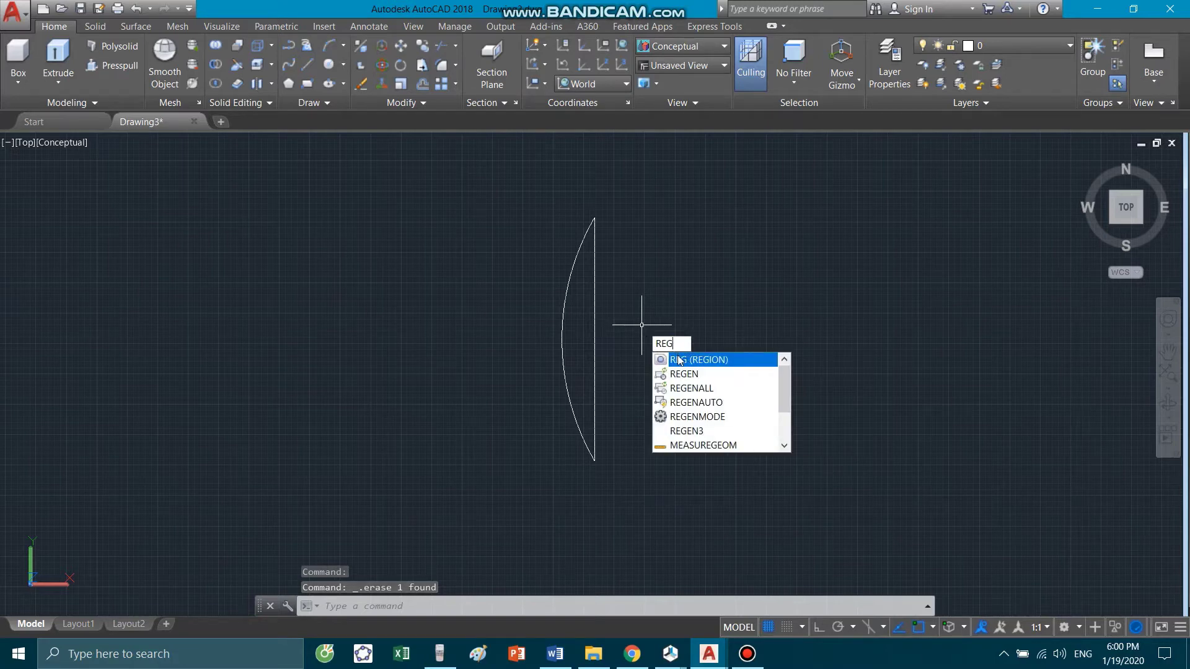
key("Return")
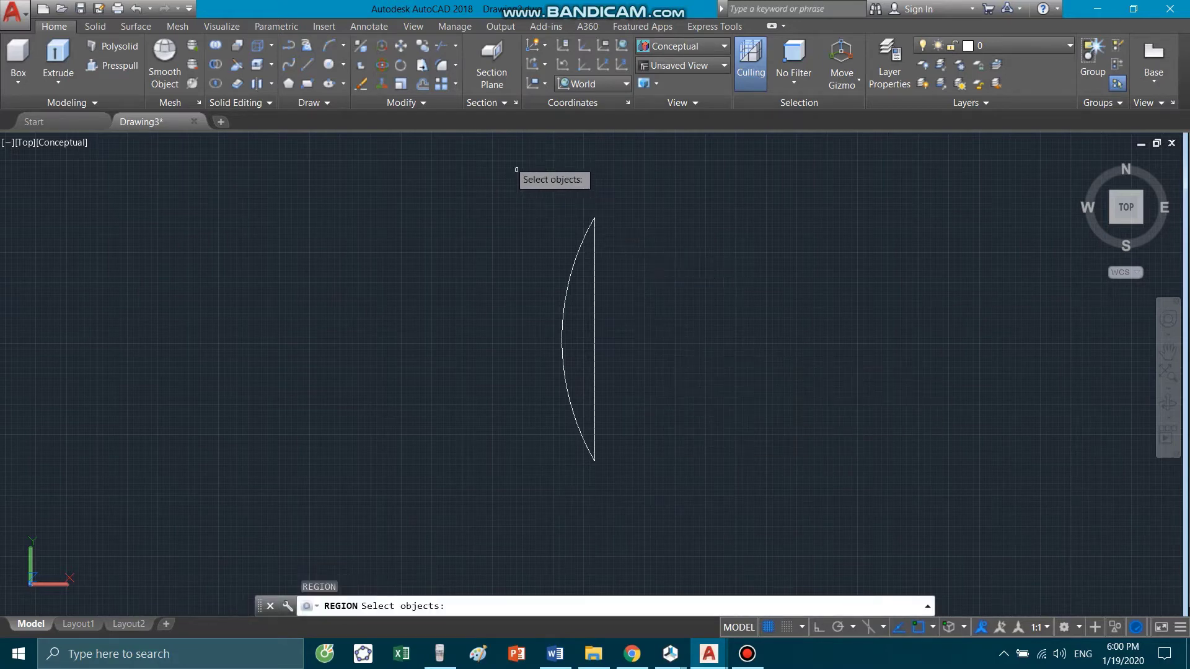
left_click(506, 155)
left_click(673, 501)
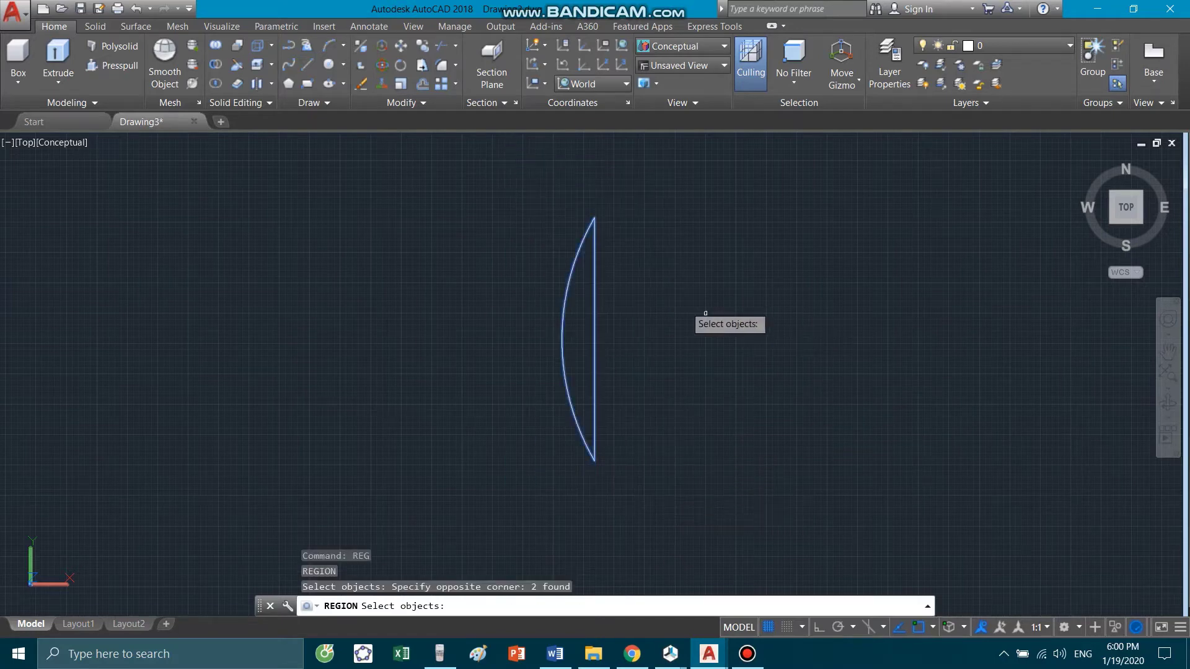
key("Return")
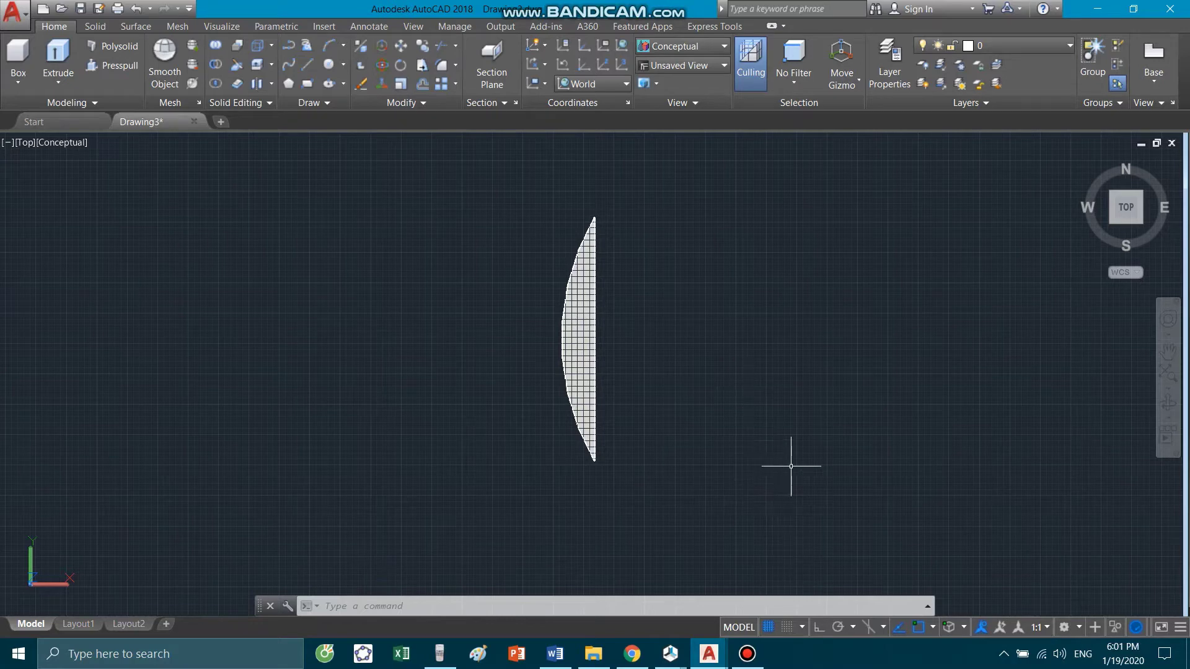
key("F7")
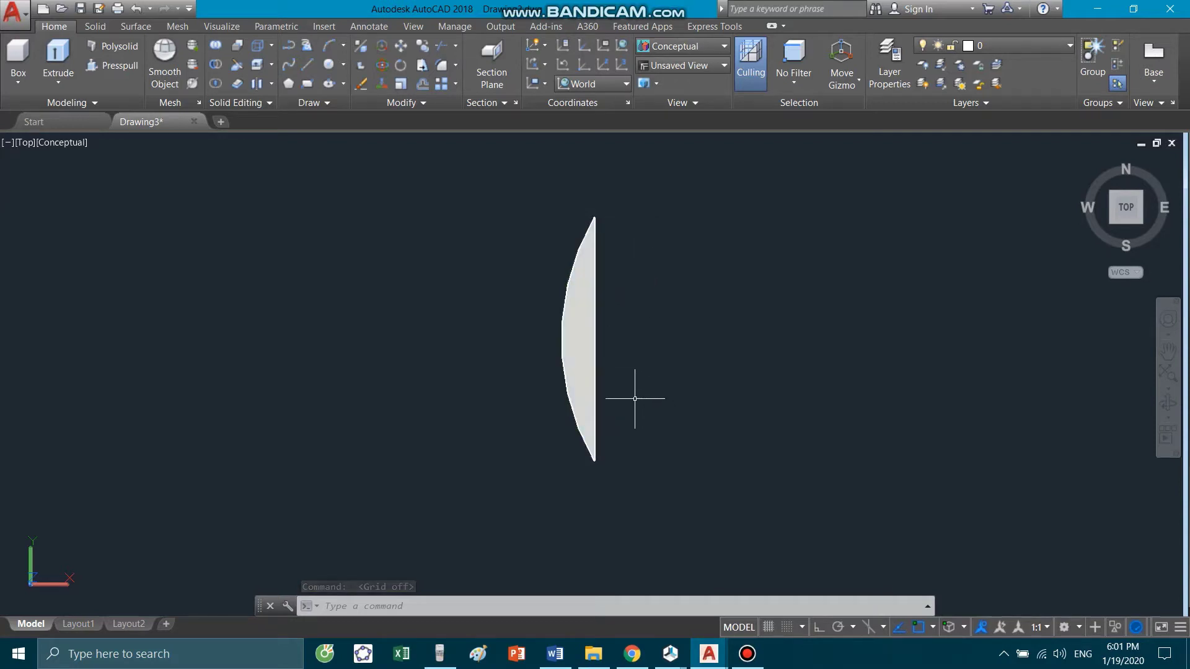
Orbit the half-lens region into a tilted 3D view, cancelling stray selections and commands
mouse_move(635, 401)
middle_mouse_down("shift")
mouse_move(596, 332)
mouse_move(606, 258)
mouse_move(651, 186)
mouse_move(682, 256)
mouse_move(589, 332)
middle_mouse_up("shift")
left_click(592, 335)
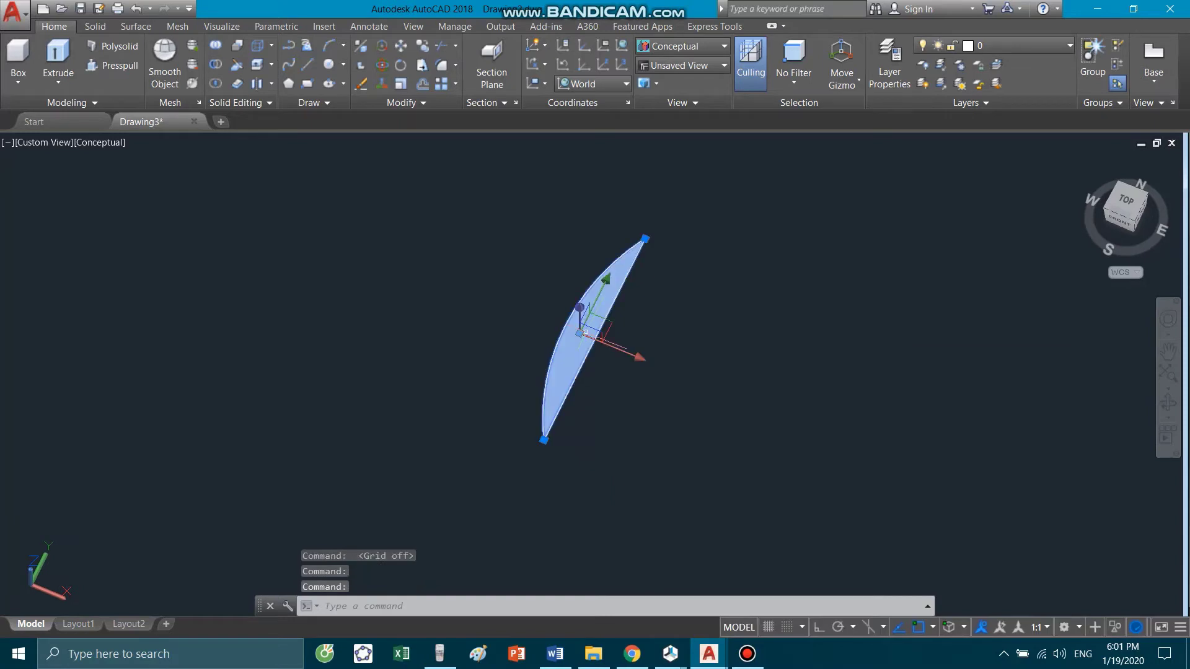
key("Escape")
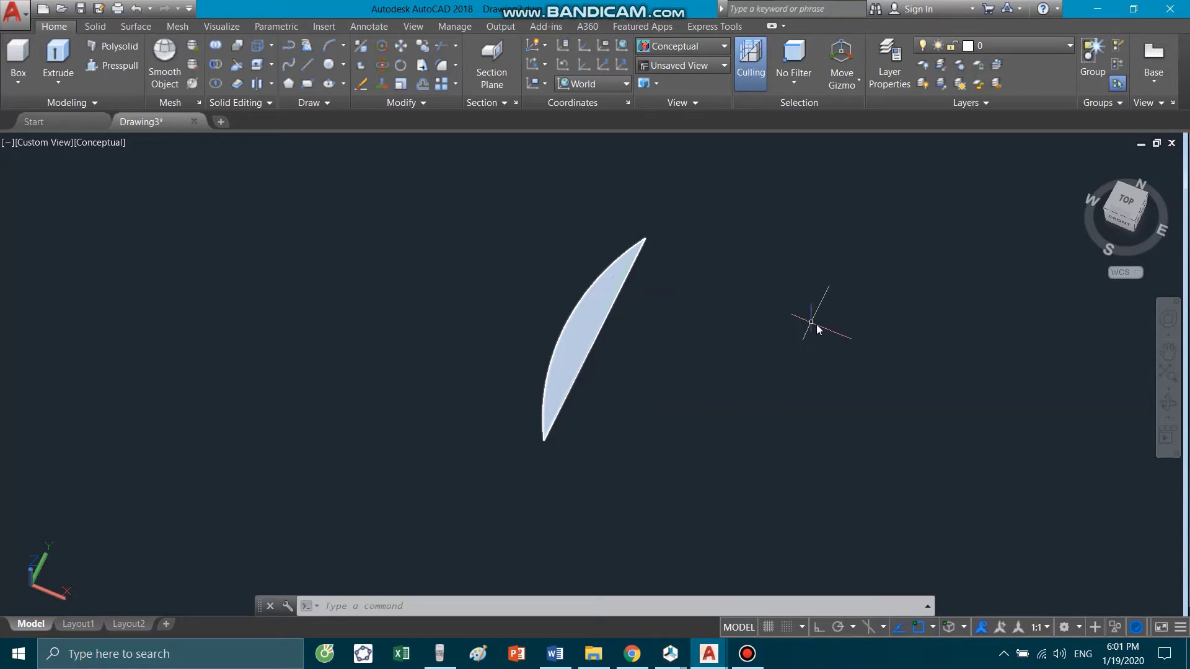
type("REG")
key("Escape")
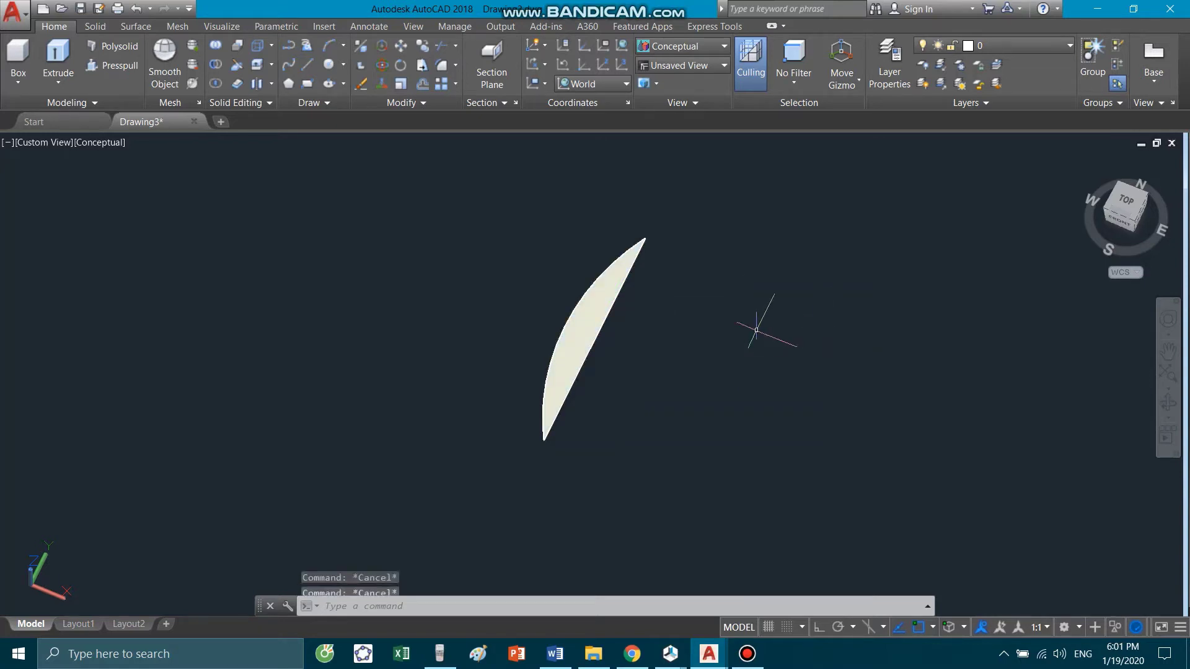
key("Escape")
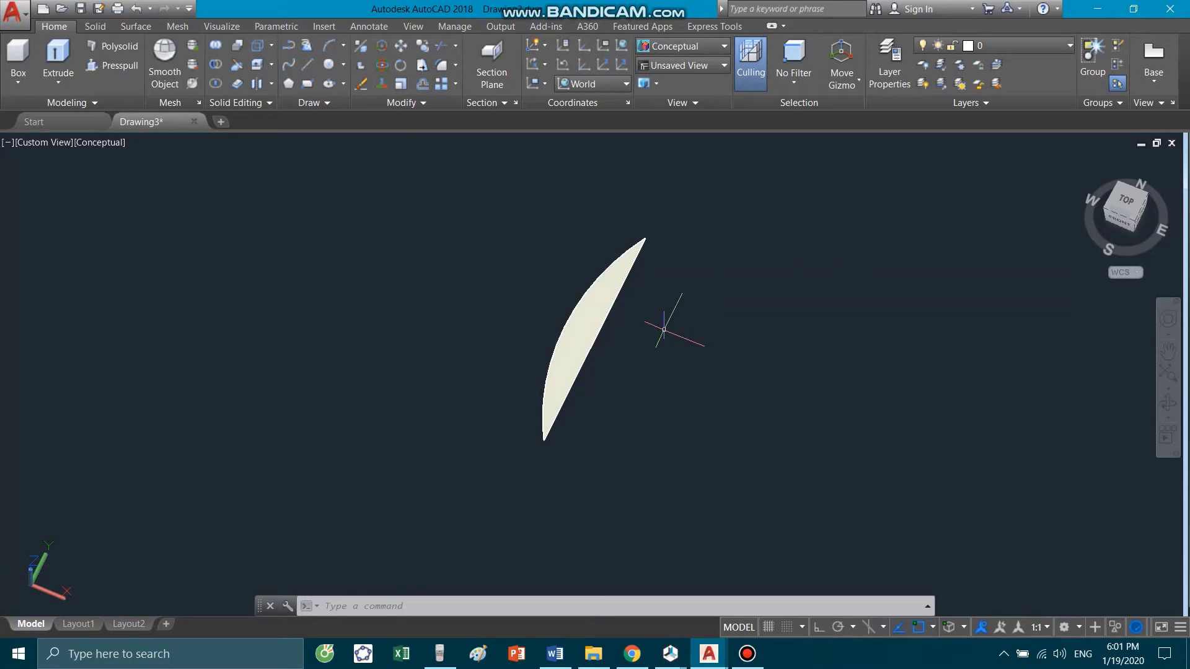
type("REV")
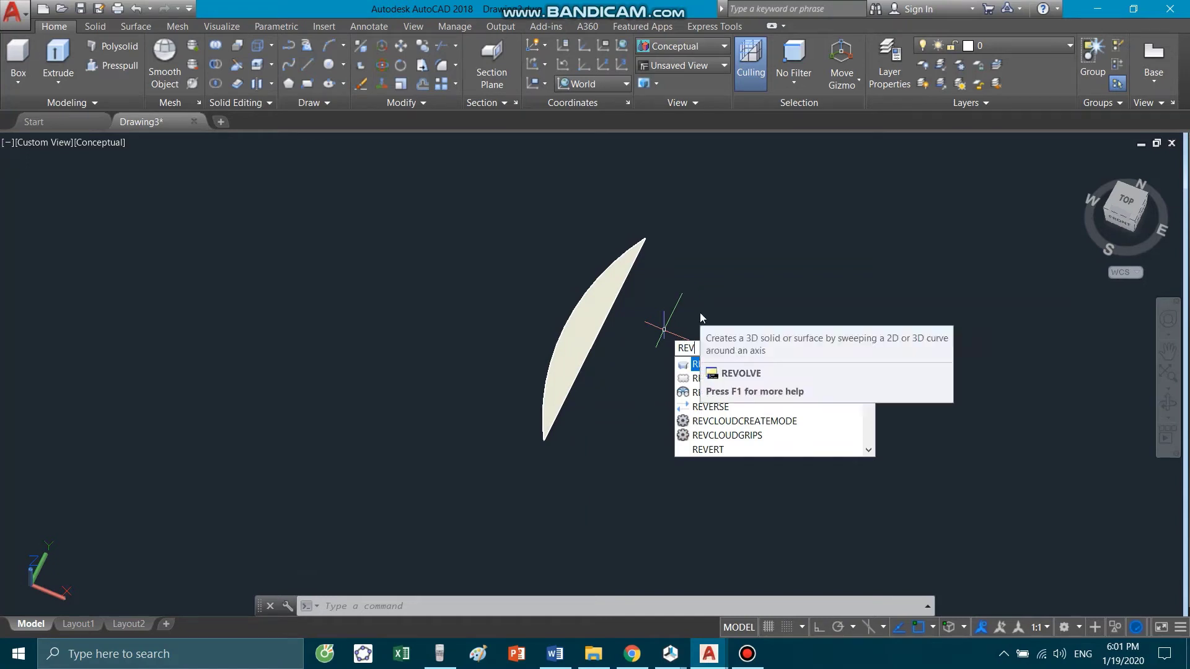
Revolve the half-lens region 360° about its straight tip-to-tip edge
key("Return")
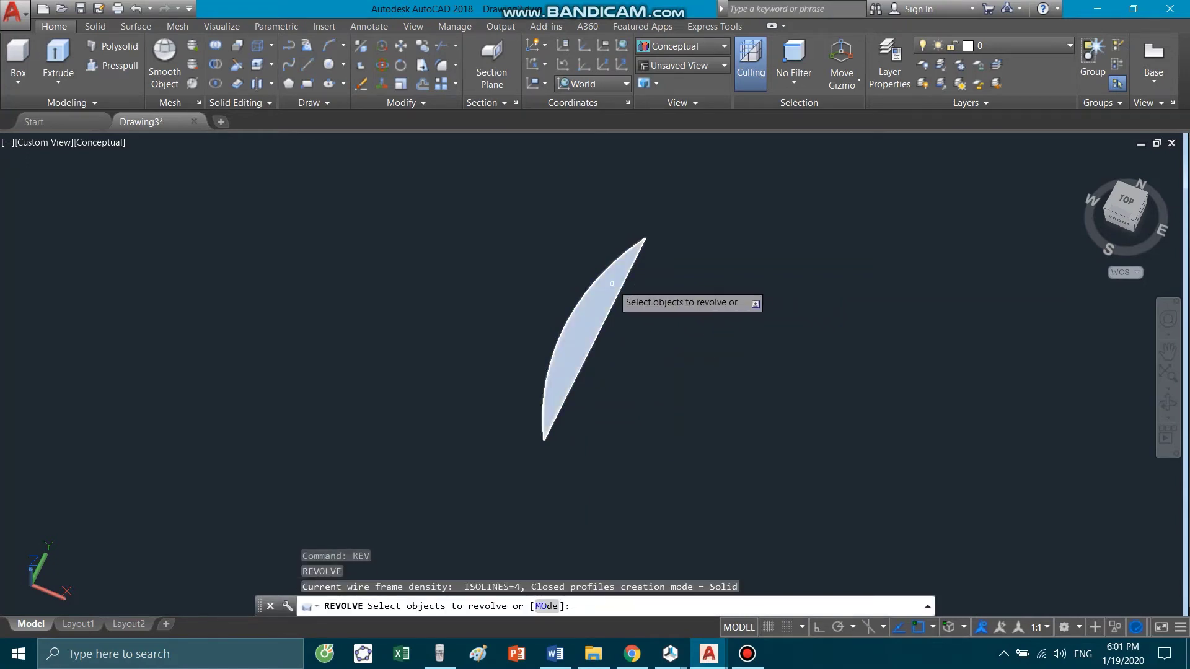
left_click(612, 284)
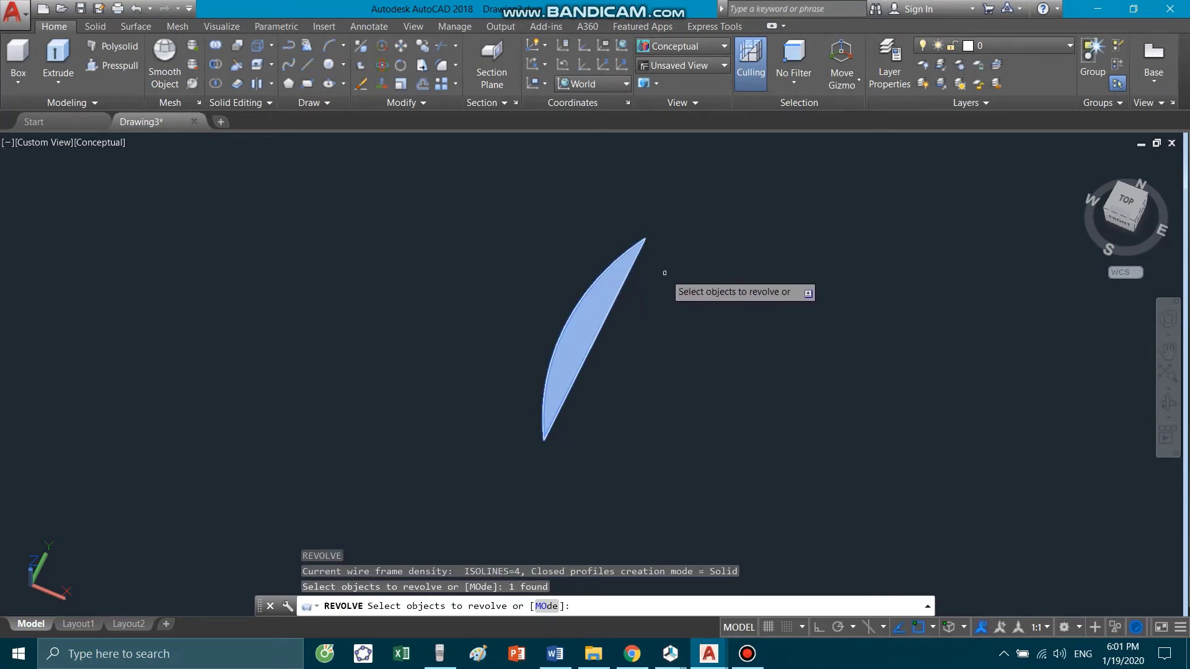
key("Return")
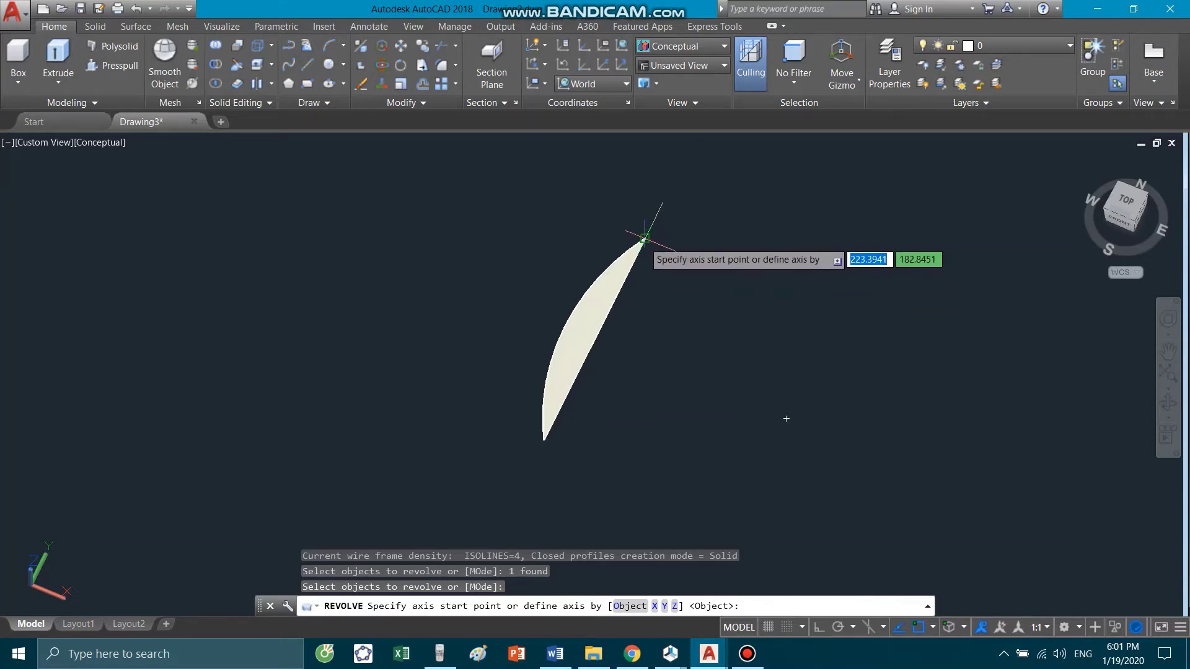
left_click(645, 239)
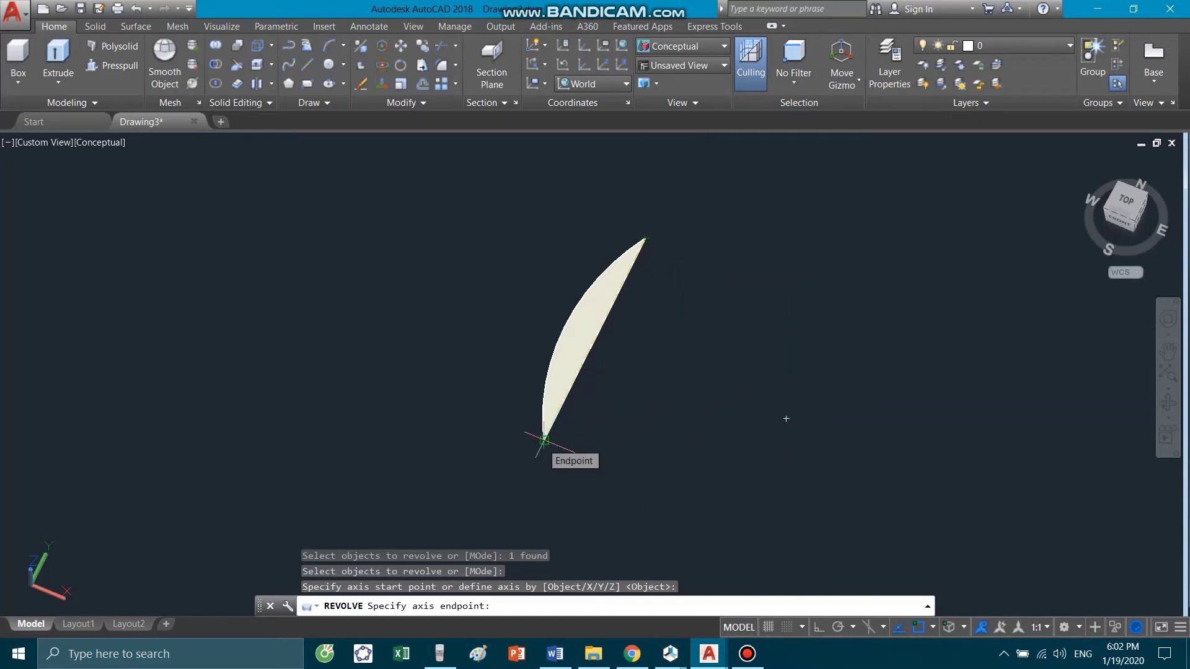
left_click(544, 439)
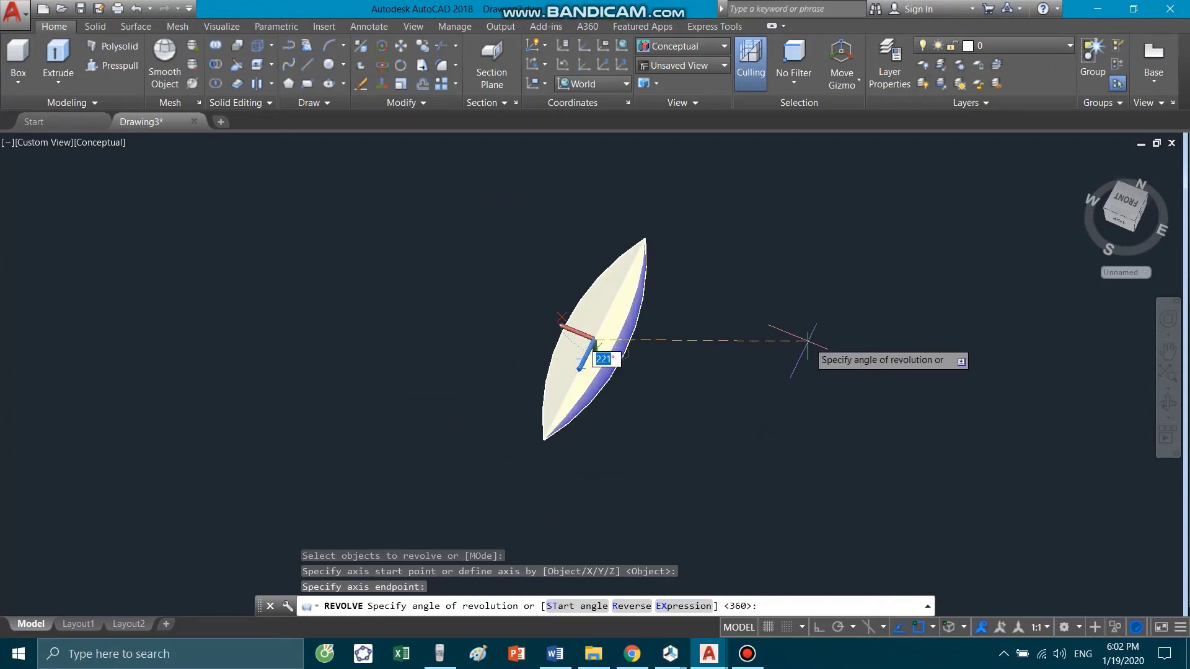
type("360")
key("Return")
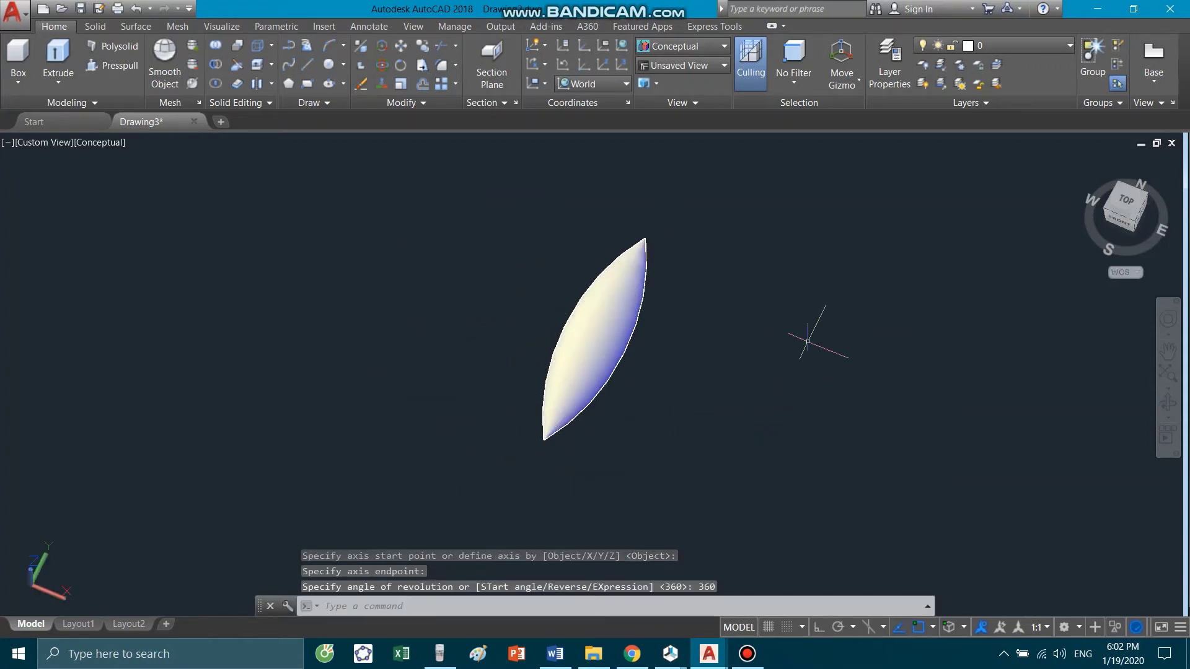
Orbit to inspect the solid lens, then return to the Top view
mouse_move(648, 398)
middle_mouse_down("shift")
mouse_move(559, 424)
mouse_move(717, 420)
mouse_move(797, 332)
mouse_move(643, 282)
mouse_move(559, 379)
mouse_move(616, 438)
mouse_move(505, 478)
mouse_move(611, 292)
middle_mouse_up("shift")
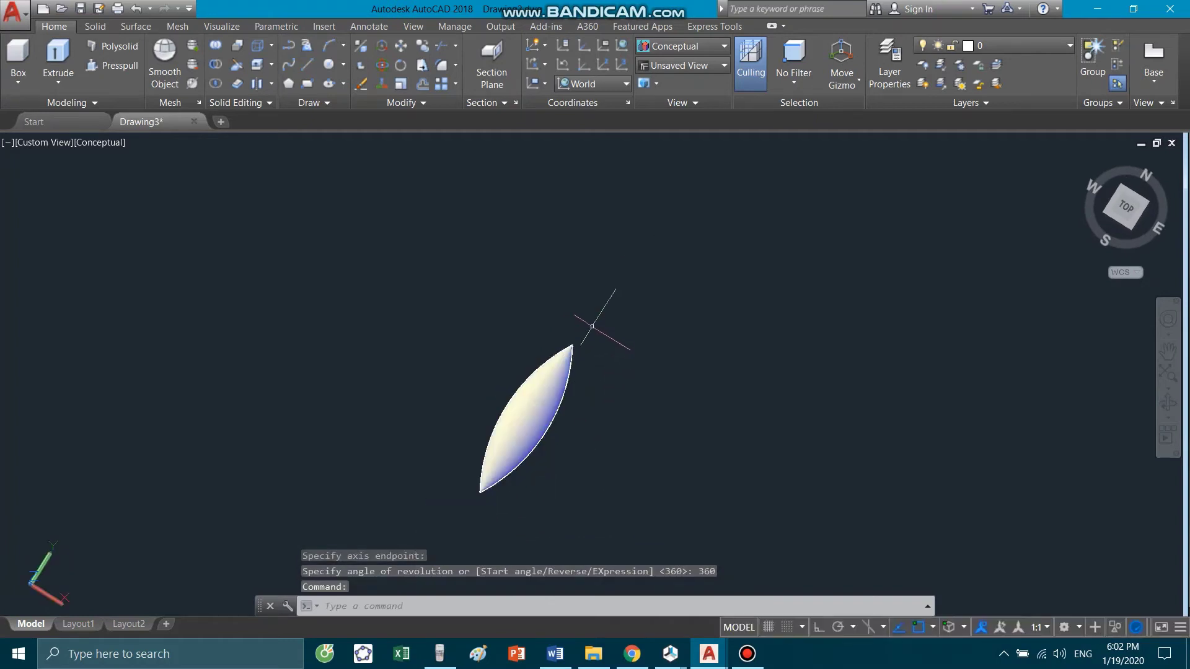
left_click(1130, 208)
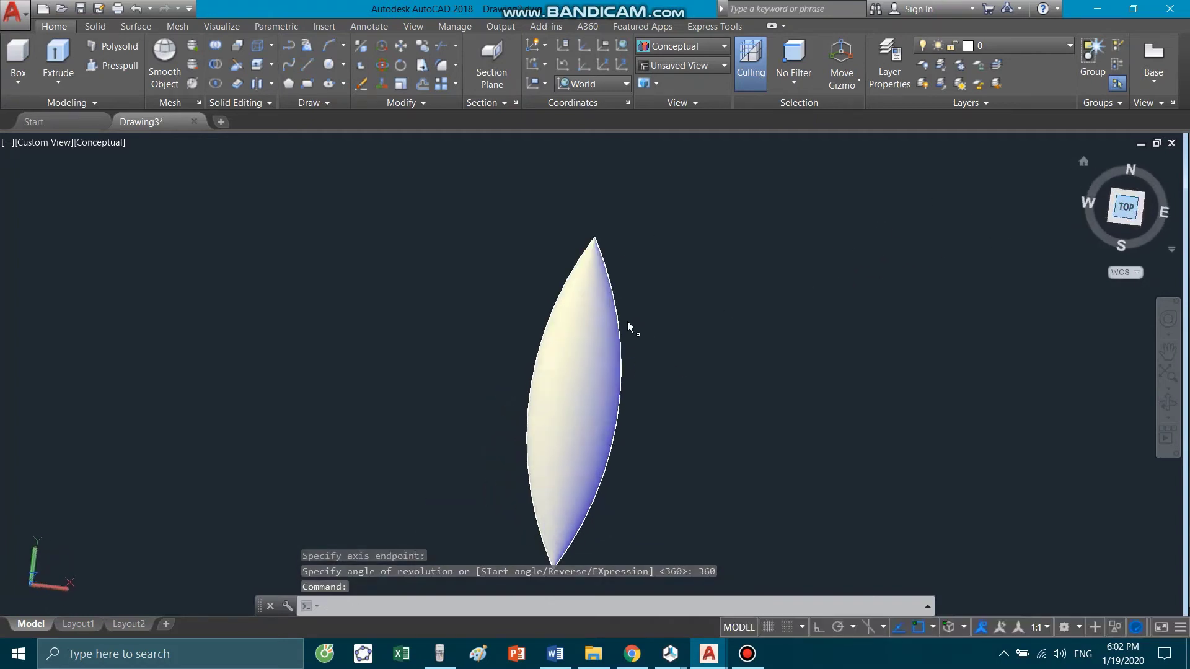
scroll(505, 335, "down", 4)
scroll(530, 279, "down", 2)
scroll(503, 207, "up", 2)
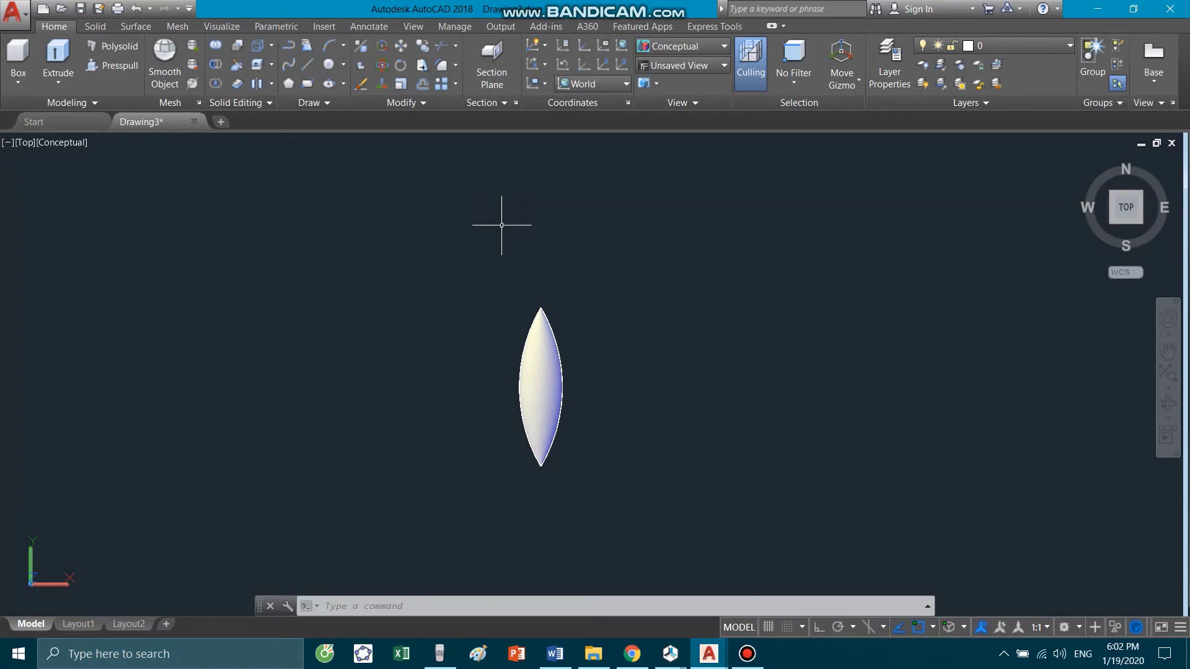
Start a polar array of the lens solid centred on its top tip
type("AR")
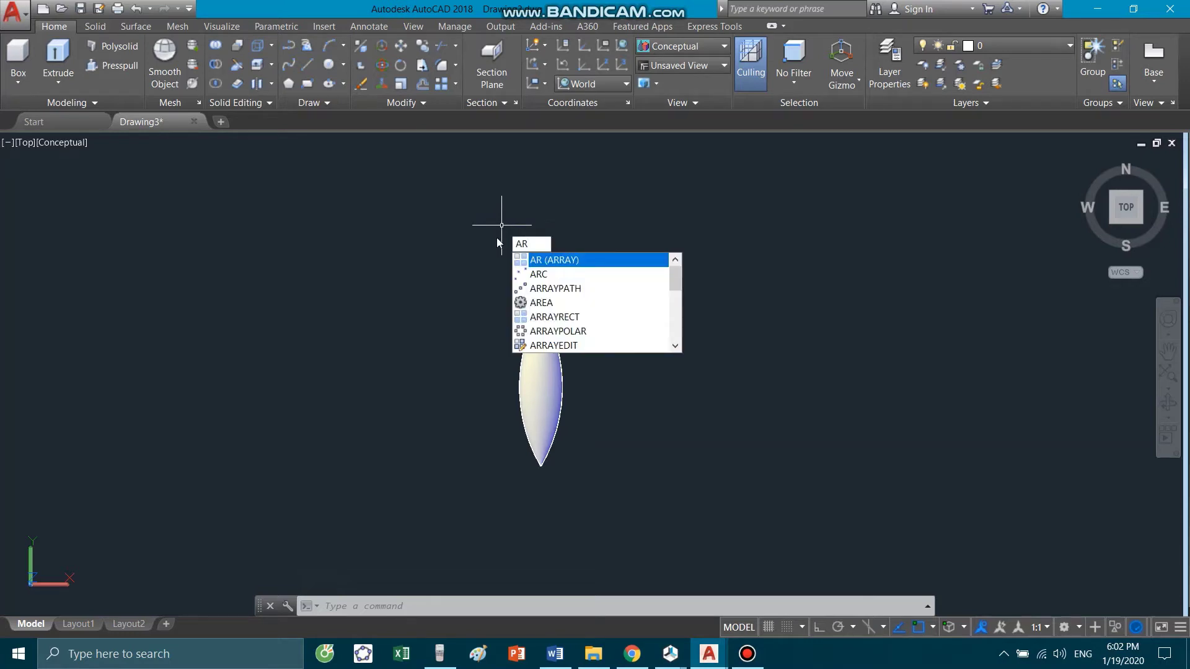
key("Return")
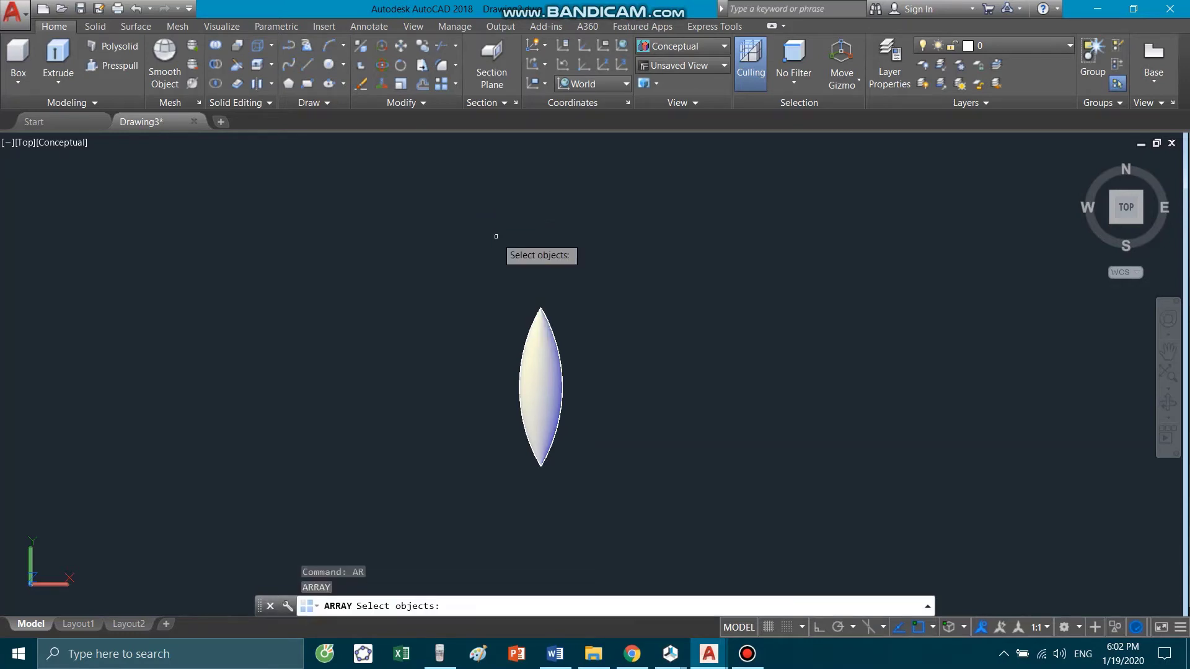
left_click(527, 341)
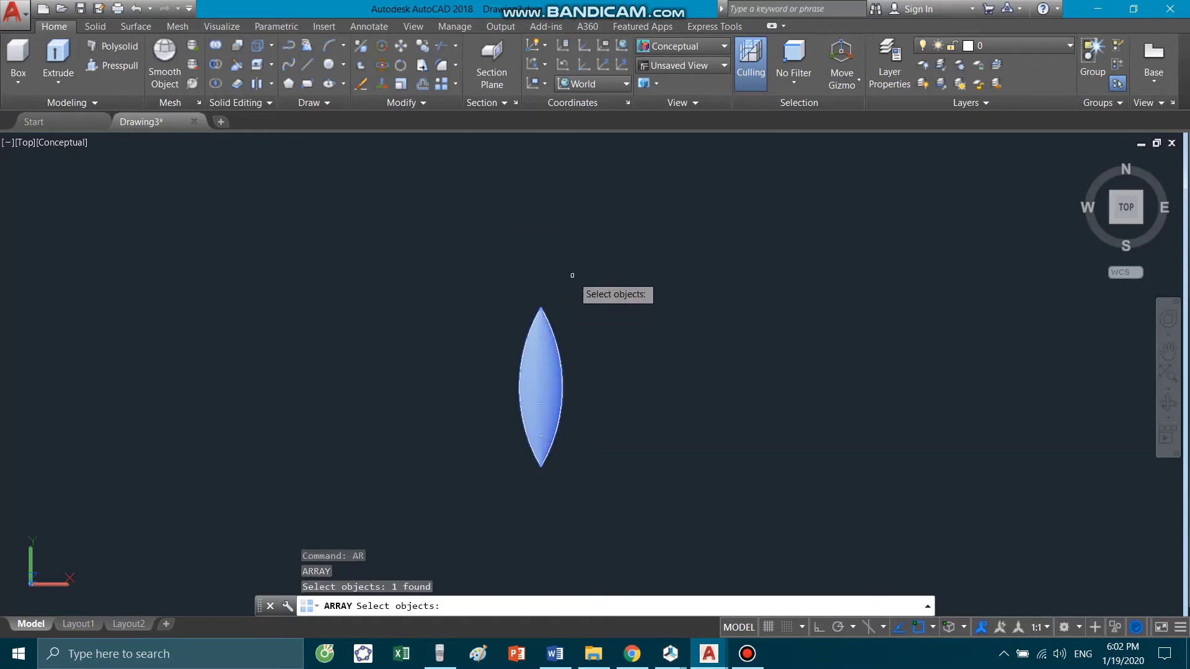
key("Return")
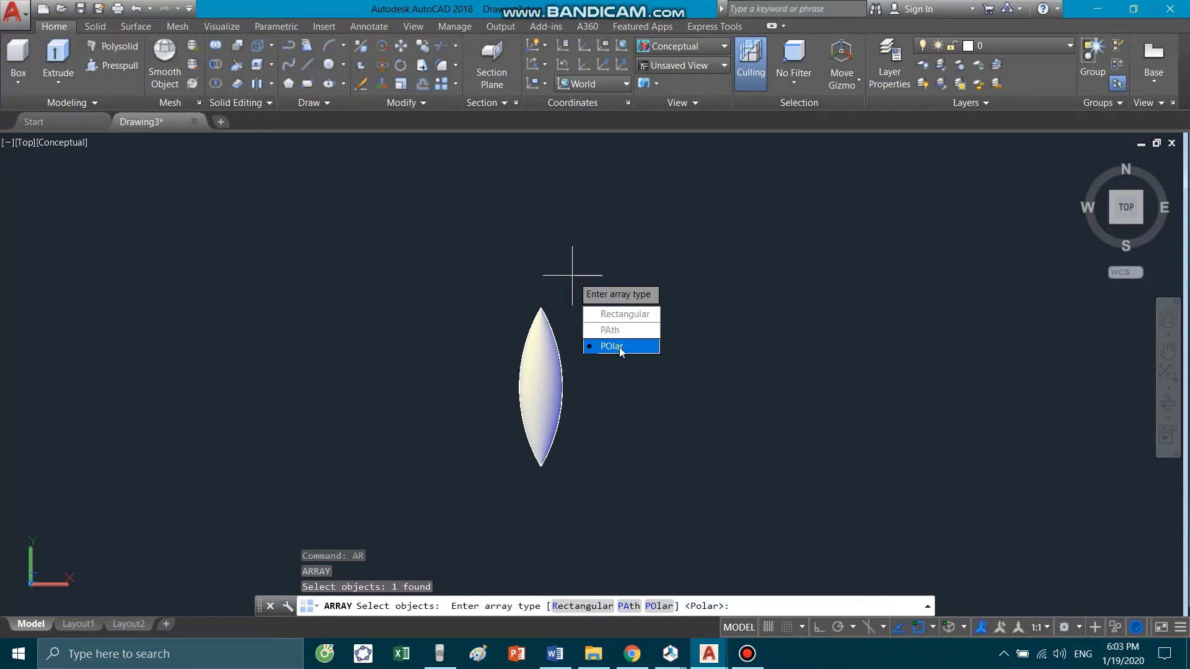
left_click(621, 350)
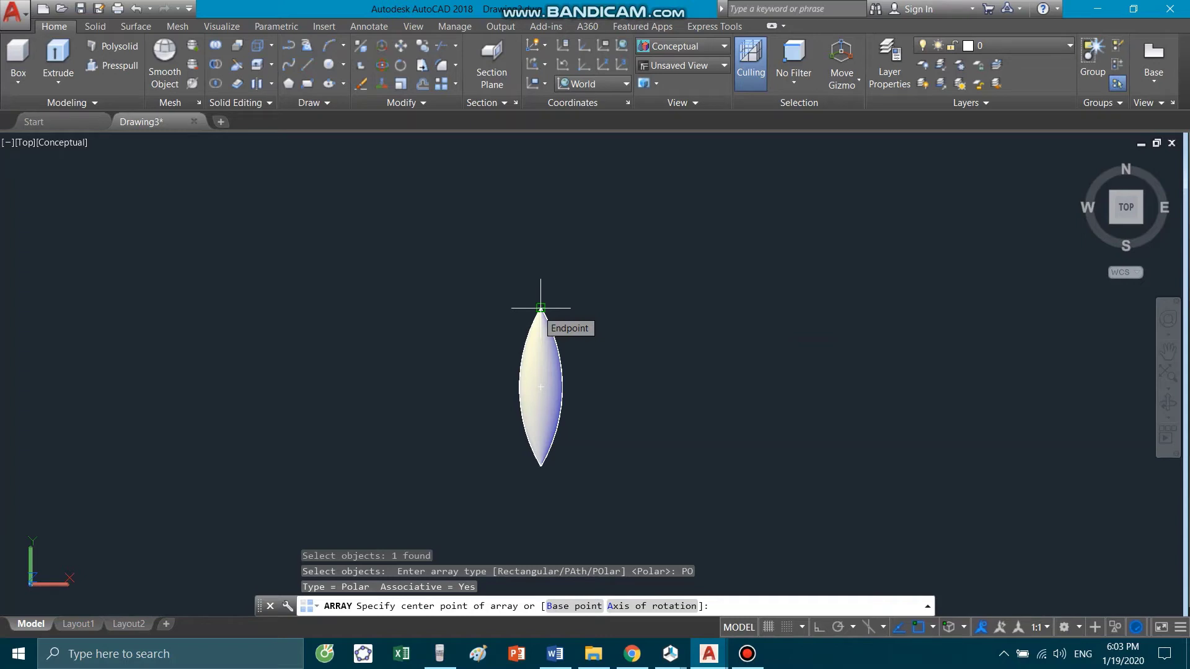
left_click(541, 308)
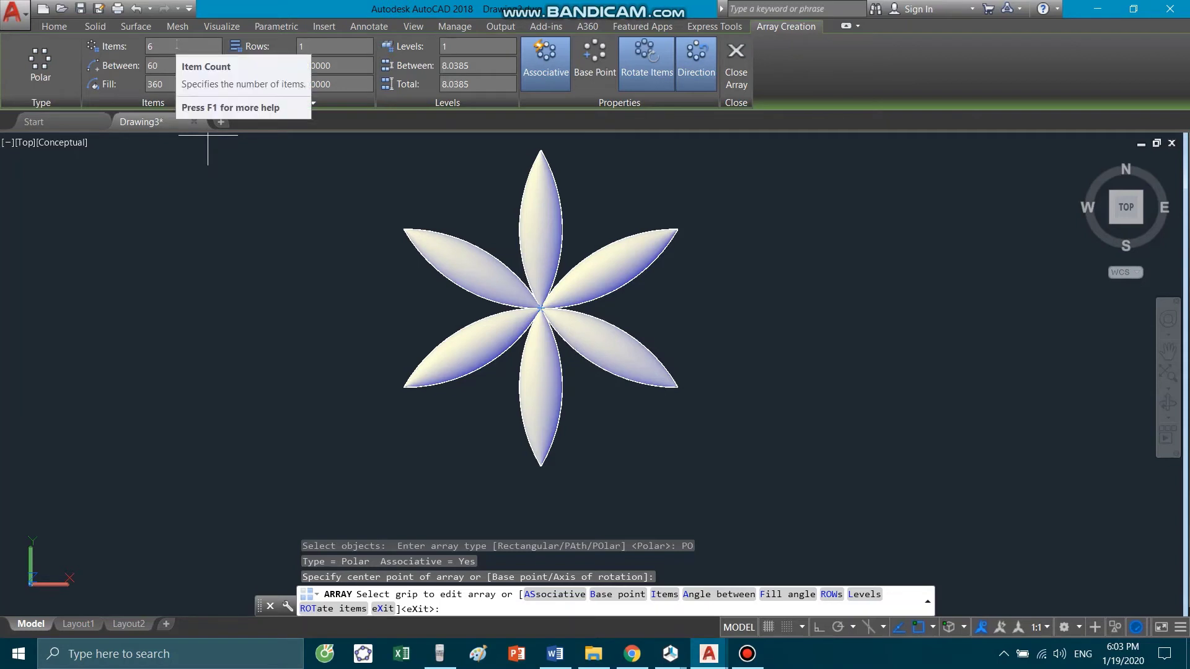
Set the array to 10 petals, briefly trying 4, and finish it
left_click(156, 49)
type("10")
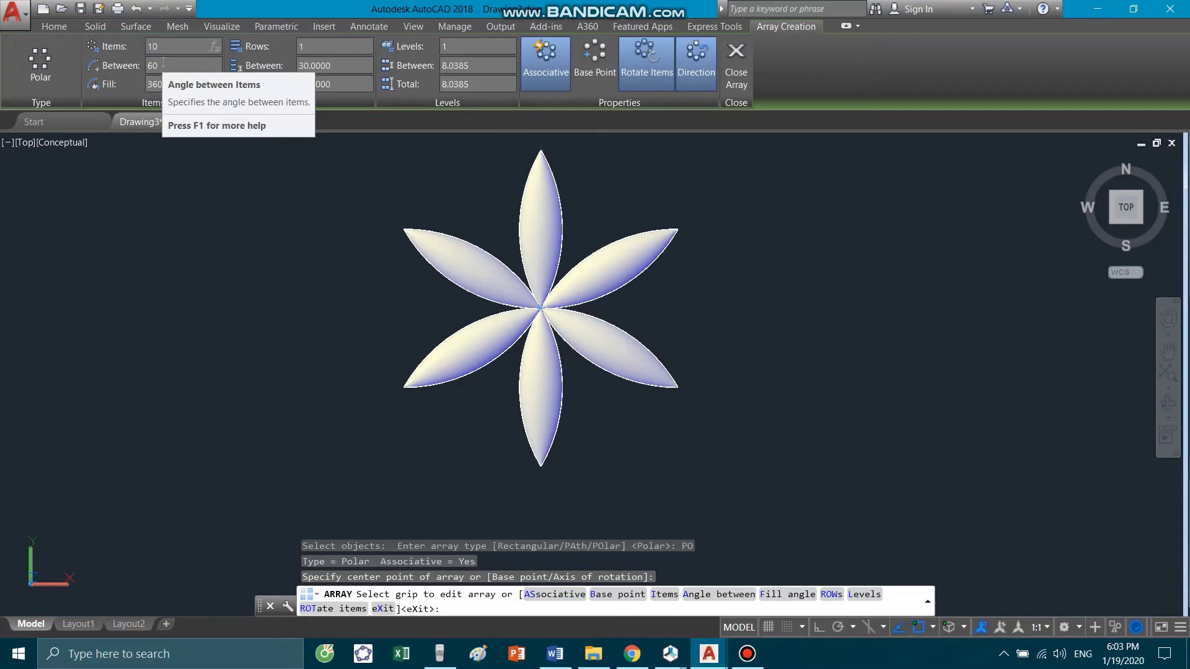
key("Return")
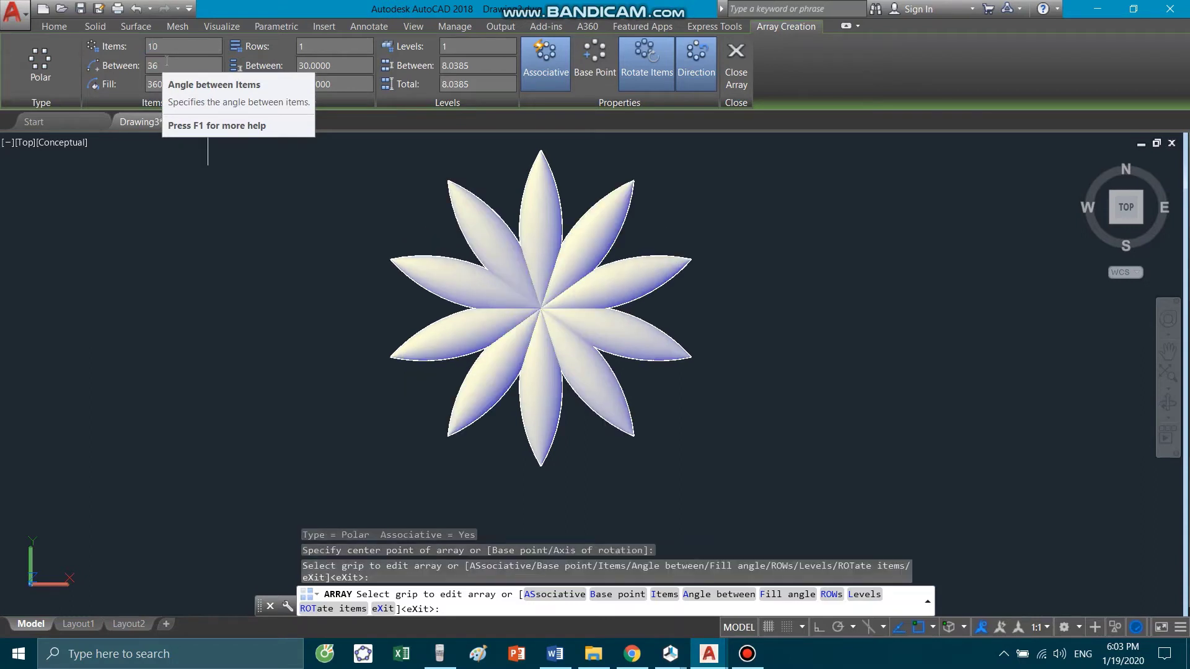
left_click(173, 47)
type("4")
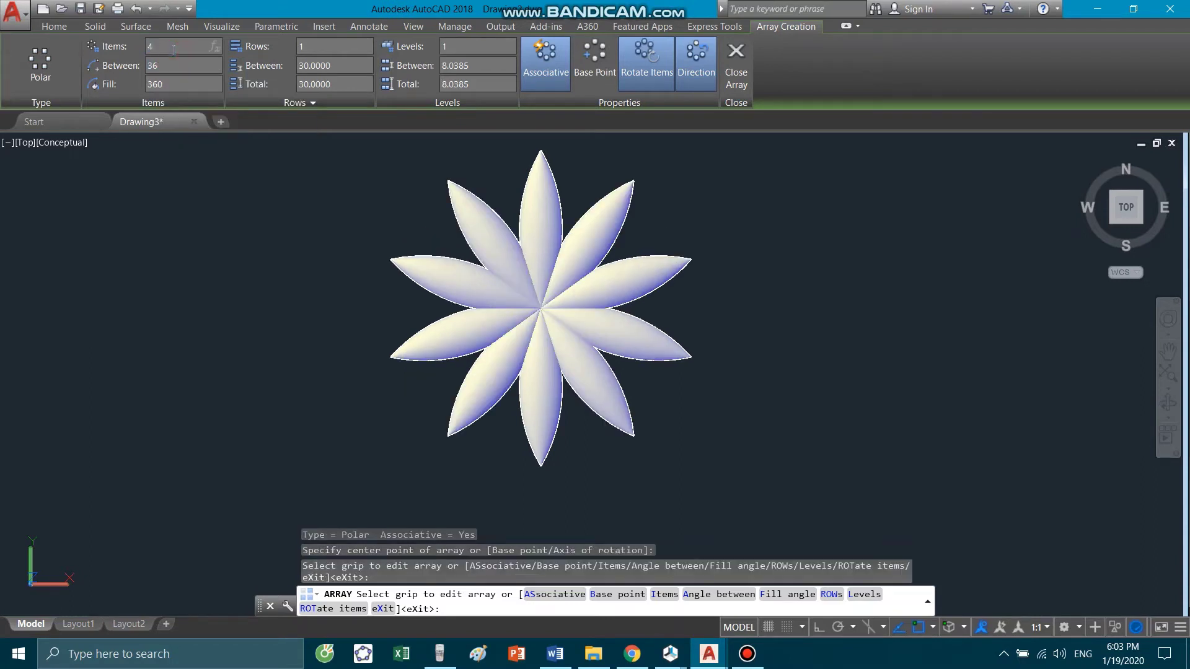
key("Return")
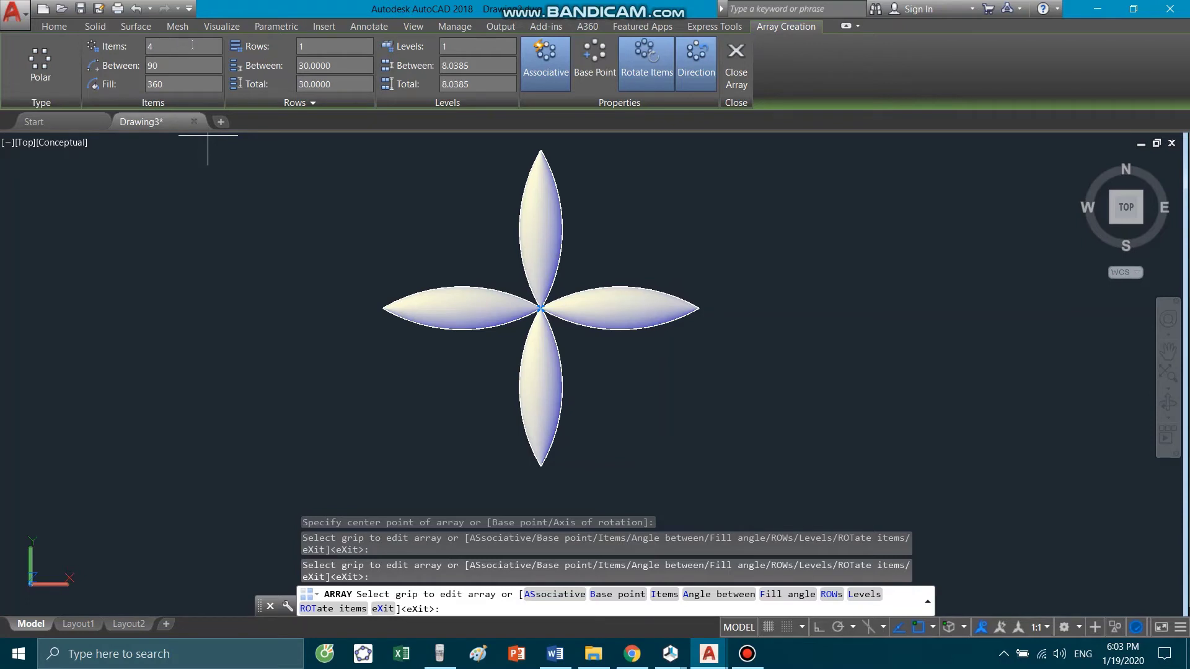
left_click(191, 45)
type("10")
key("Return")
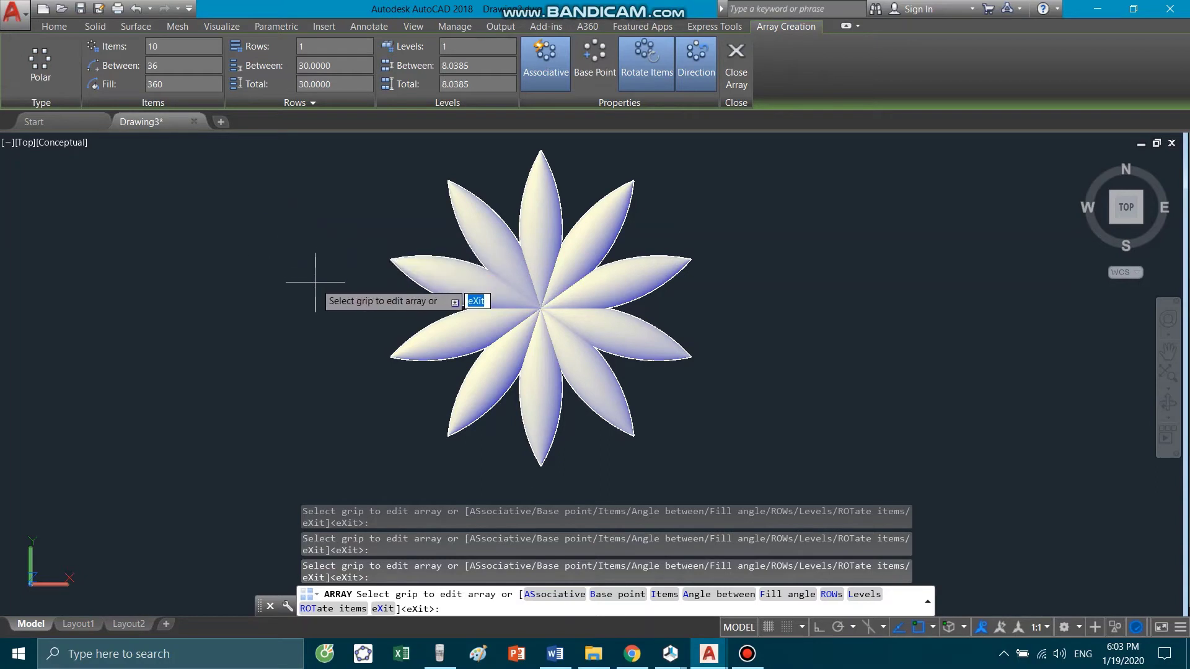
key("Return")
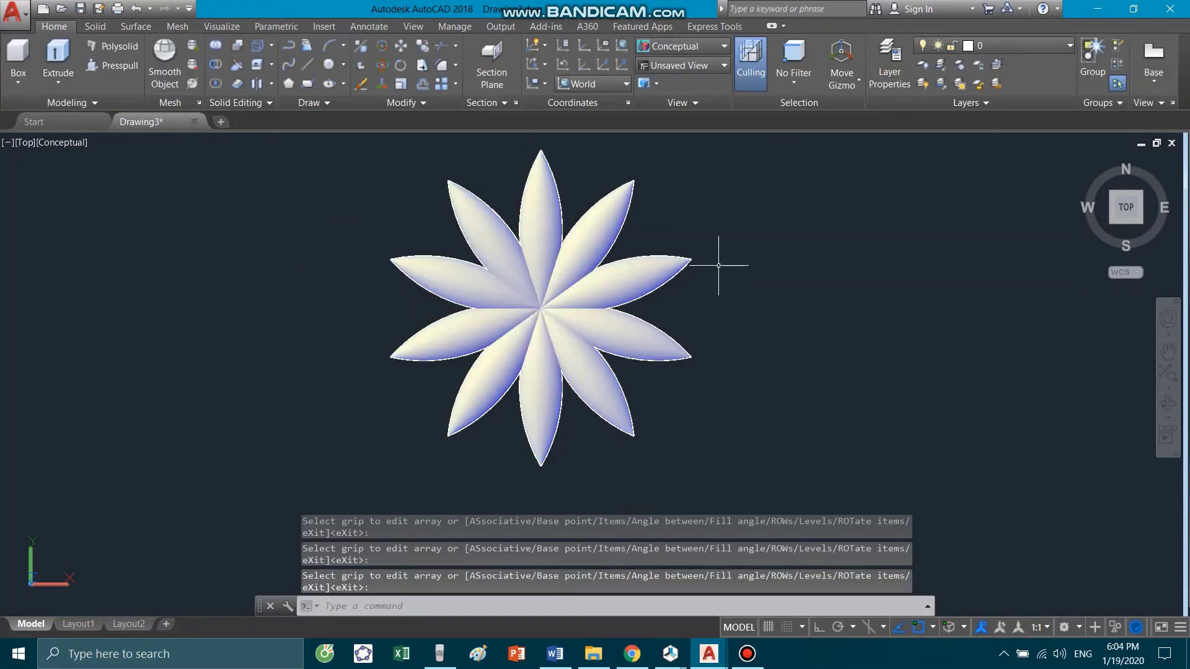
Window-select the whole flower array with EXPLODE to split it into ten petal solids
left_click(671, 273)
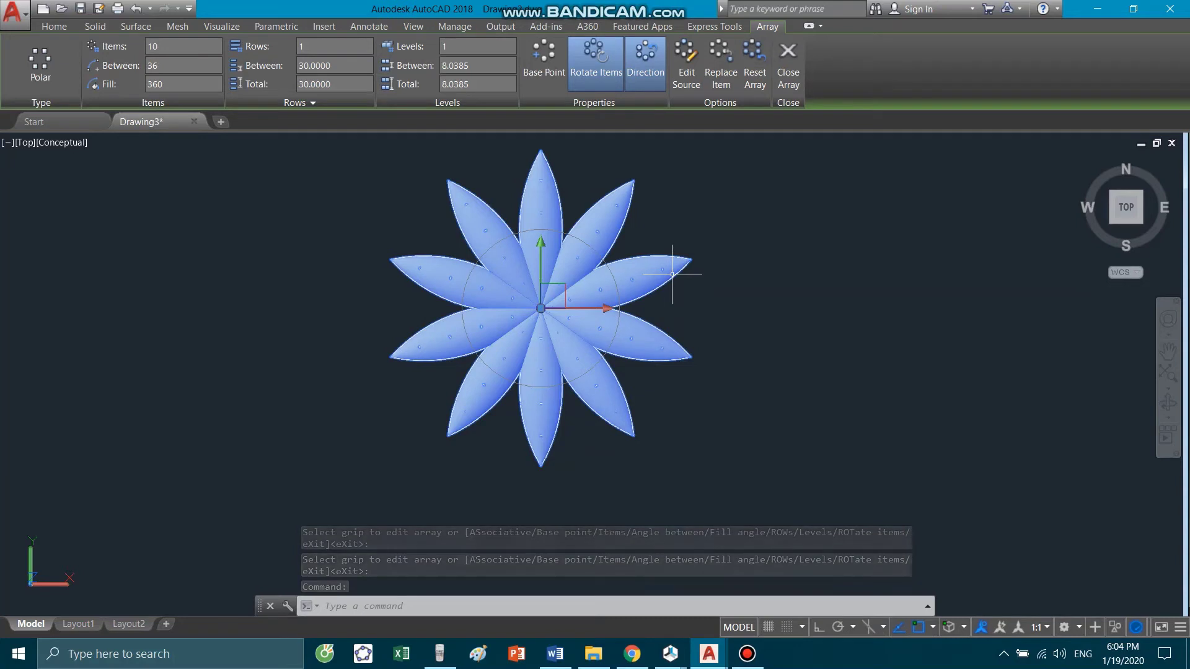
key("Escape")
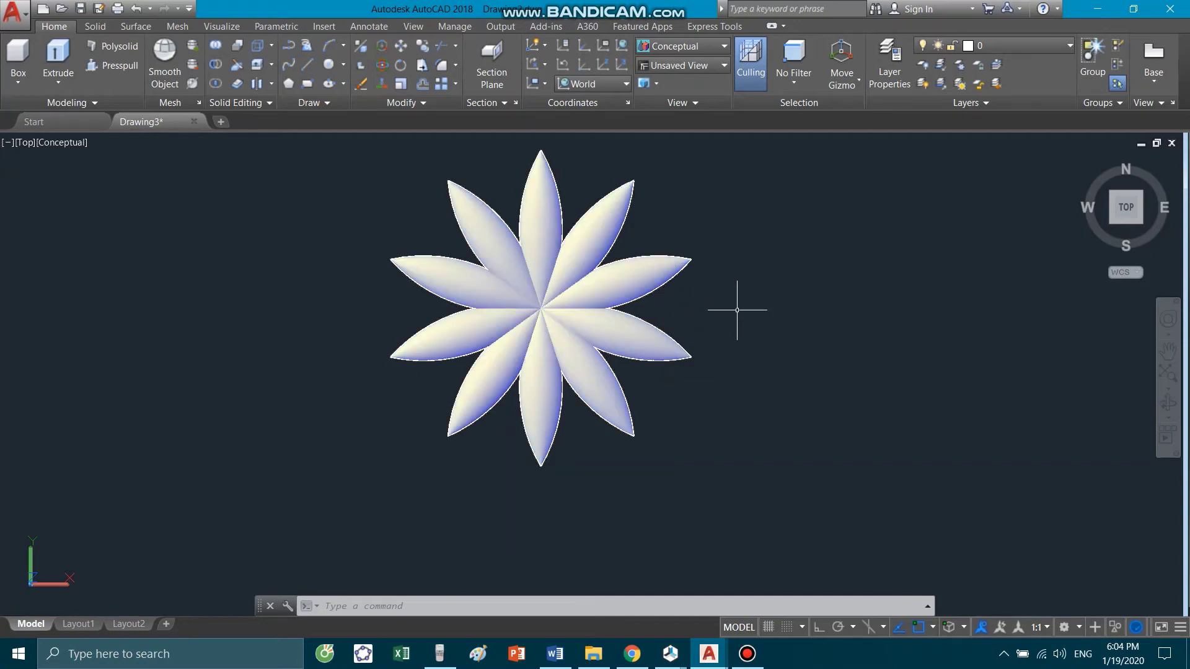
type("E")
type("Xpl")
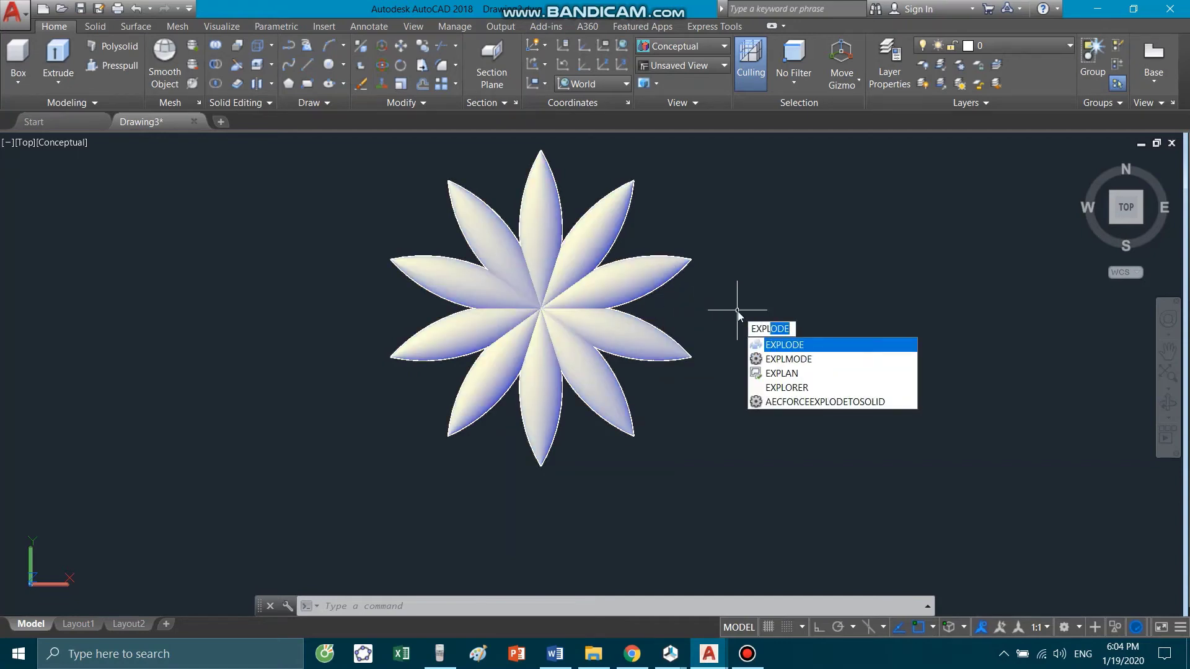
left_click(768, 344)
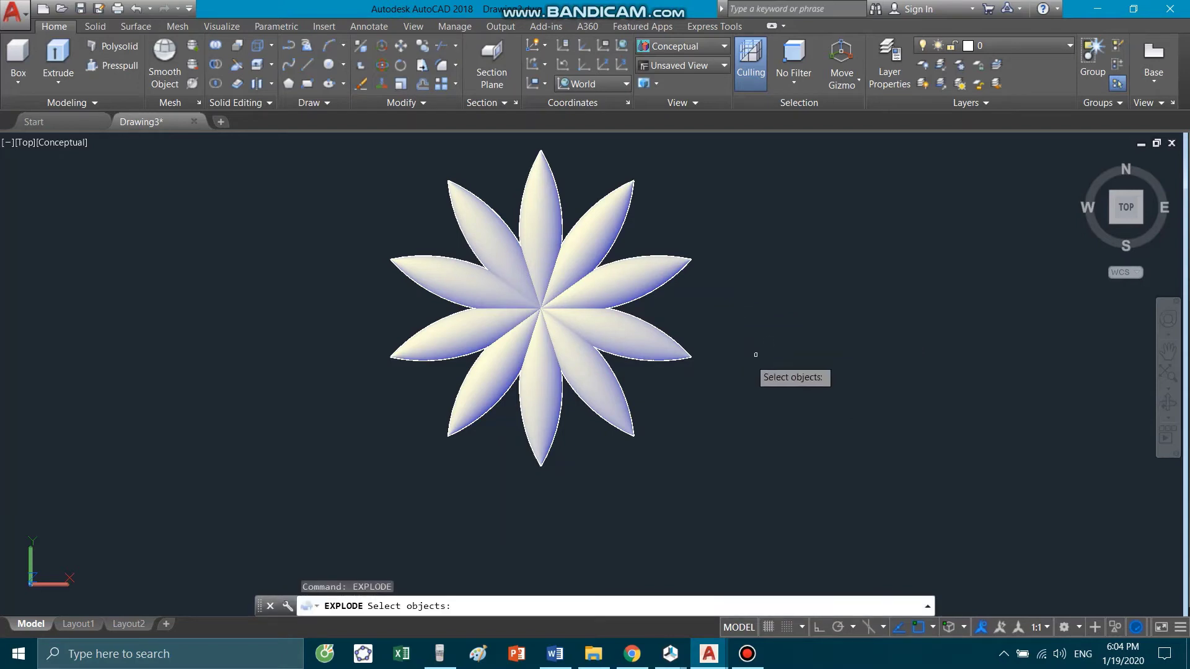
scroll(756, 355, "down", 1)
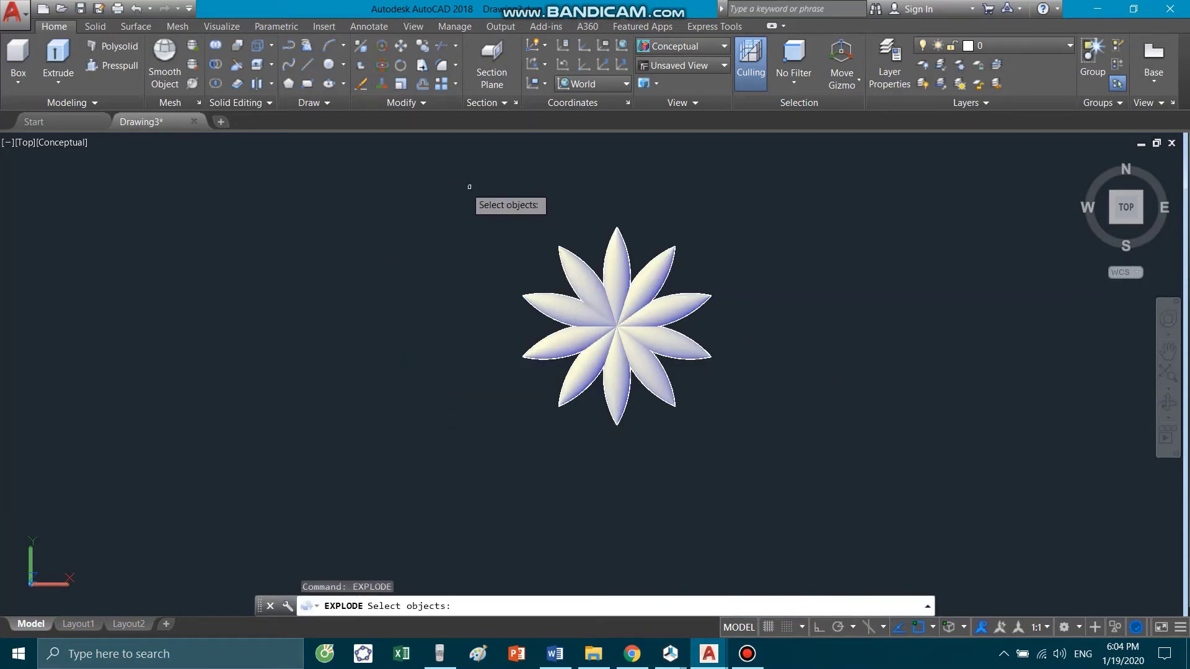
left_click(443, 171)
left_click(755, 471)
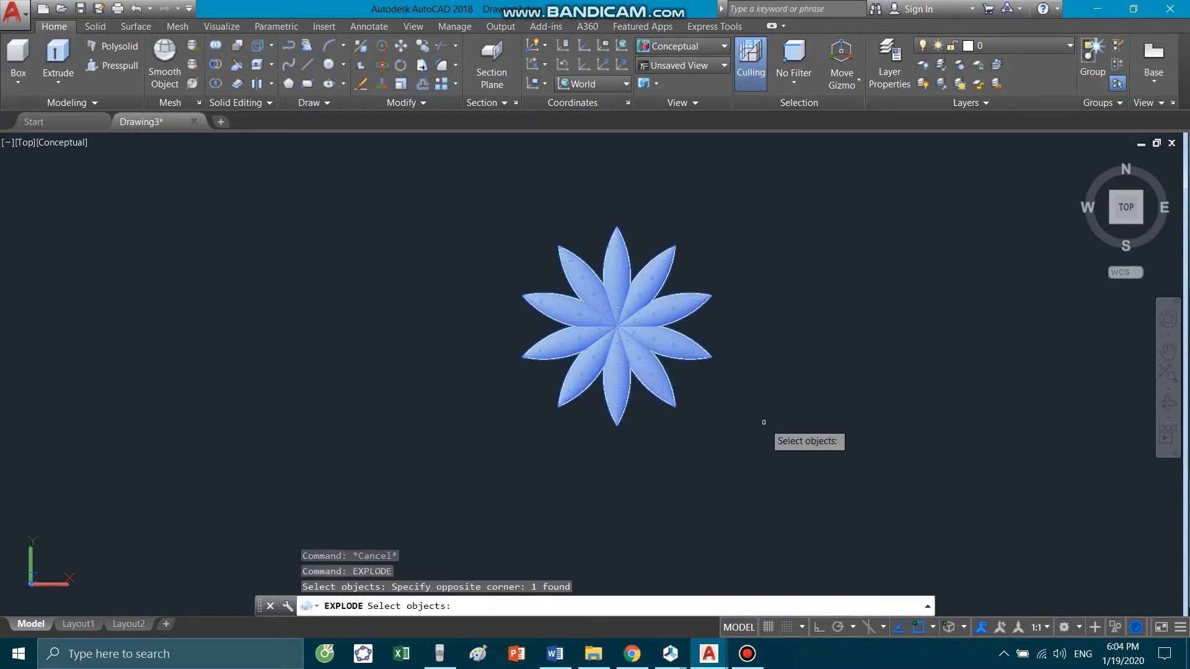
key("Return")
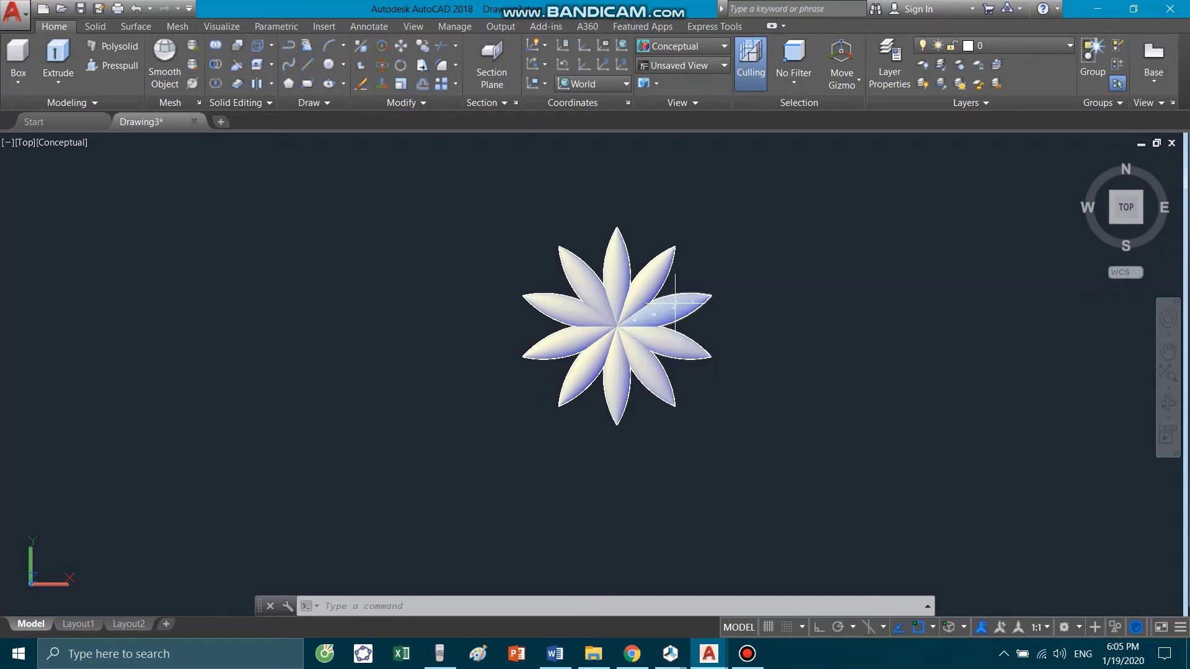
type("U")
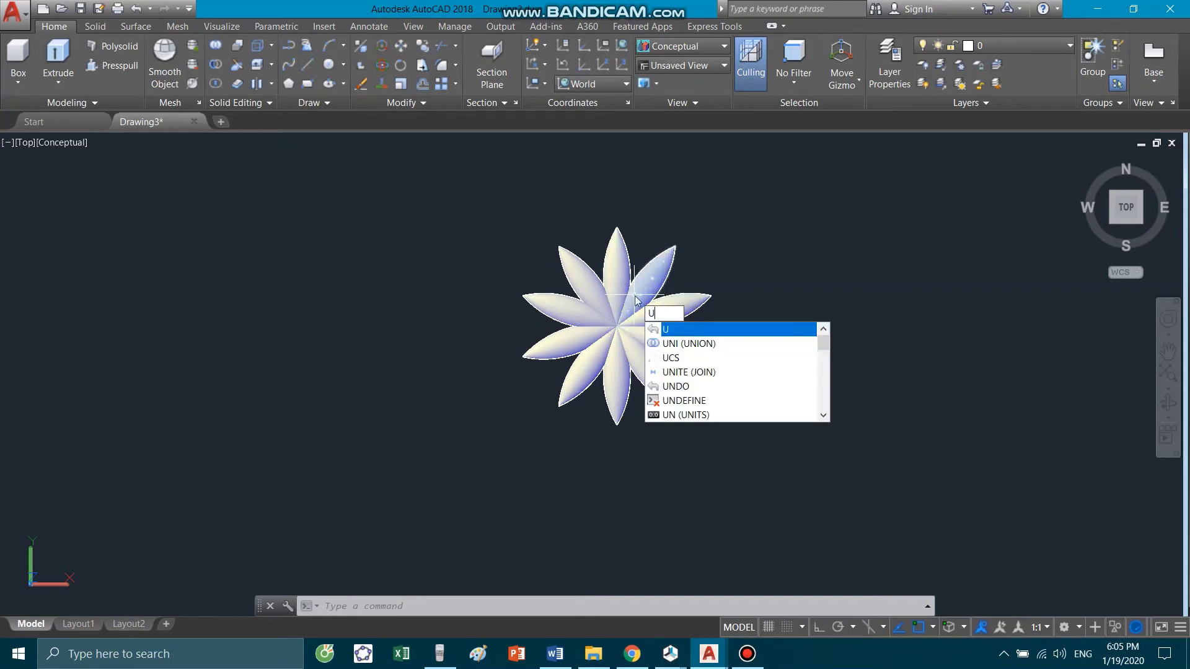
key("Escape")
key("Escape")
scroll(638, 335, "up", 3)
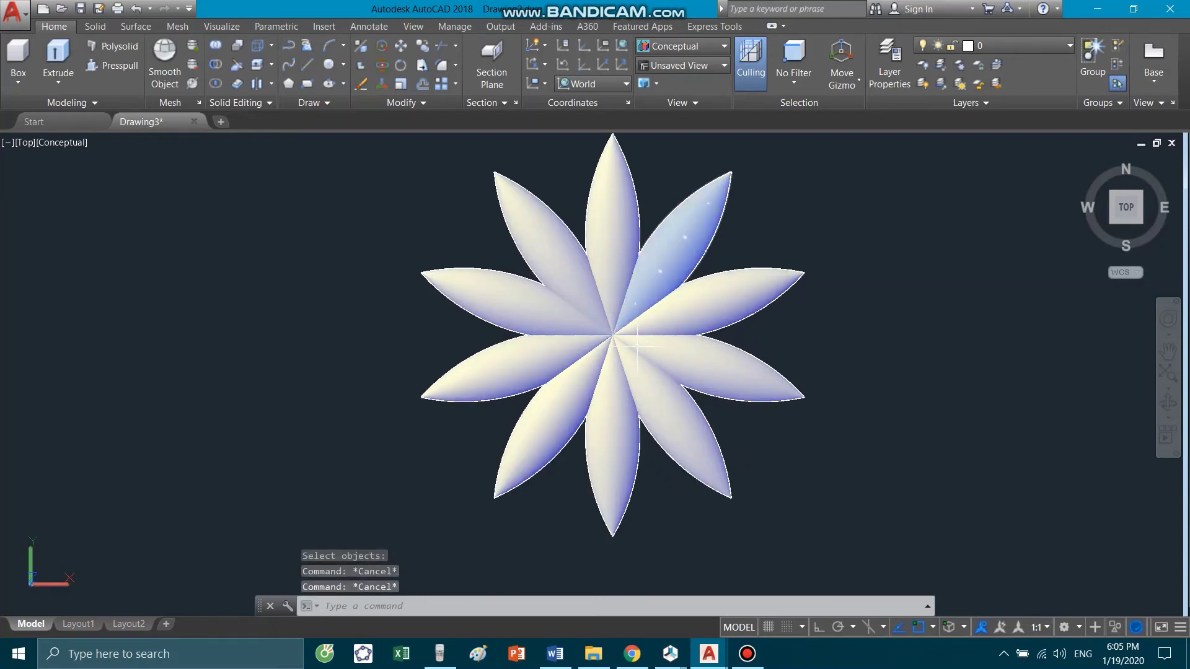
middle_click_drag(637, 343, 672, 264, "shift")
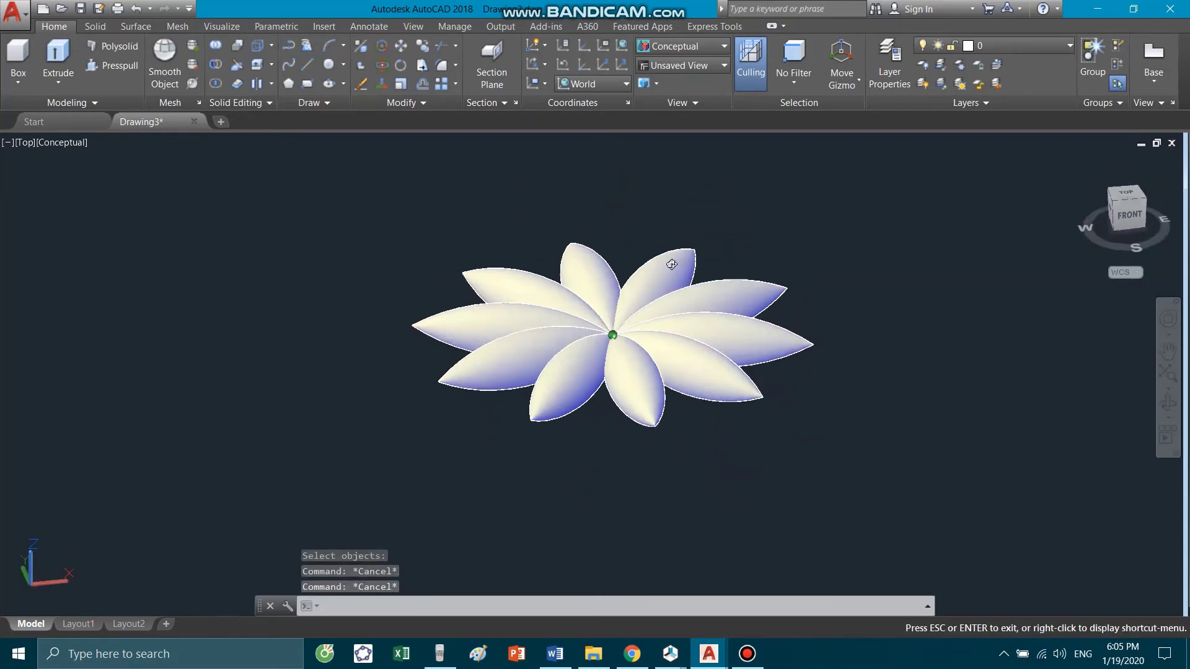
middle_click_drag(671, 264, 644, 335, "shift")
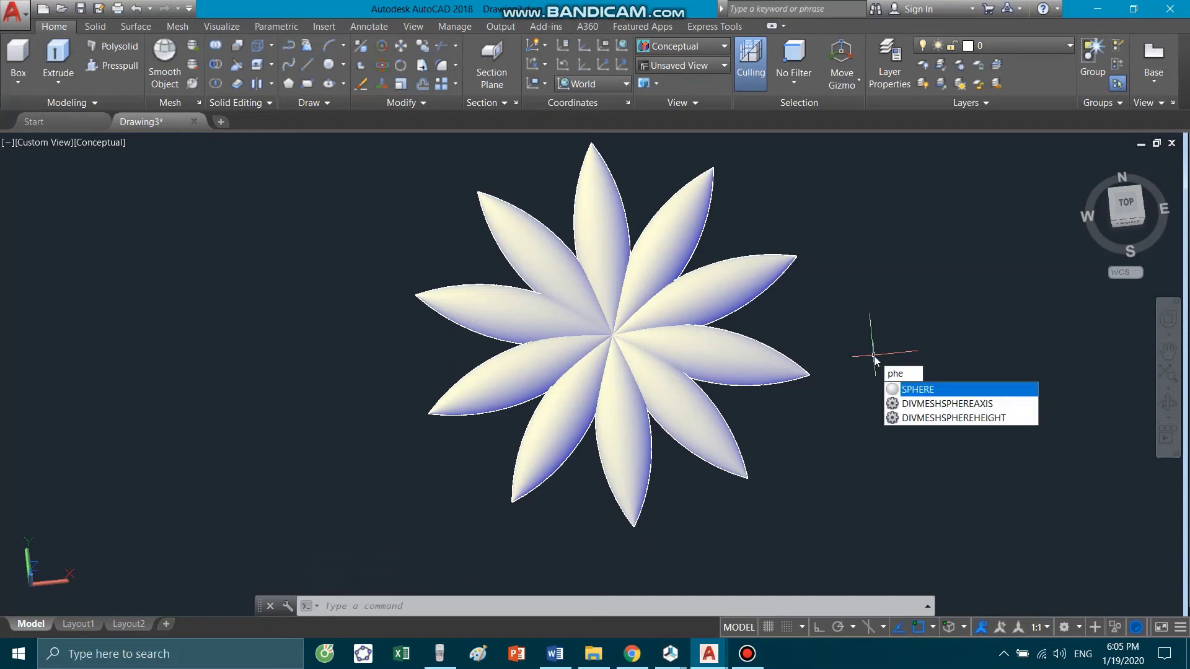
key("BackSpace")
key("BackSpace")
key("BackSpace")
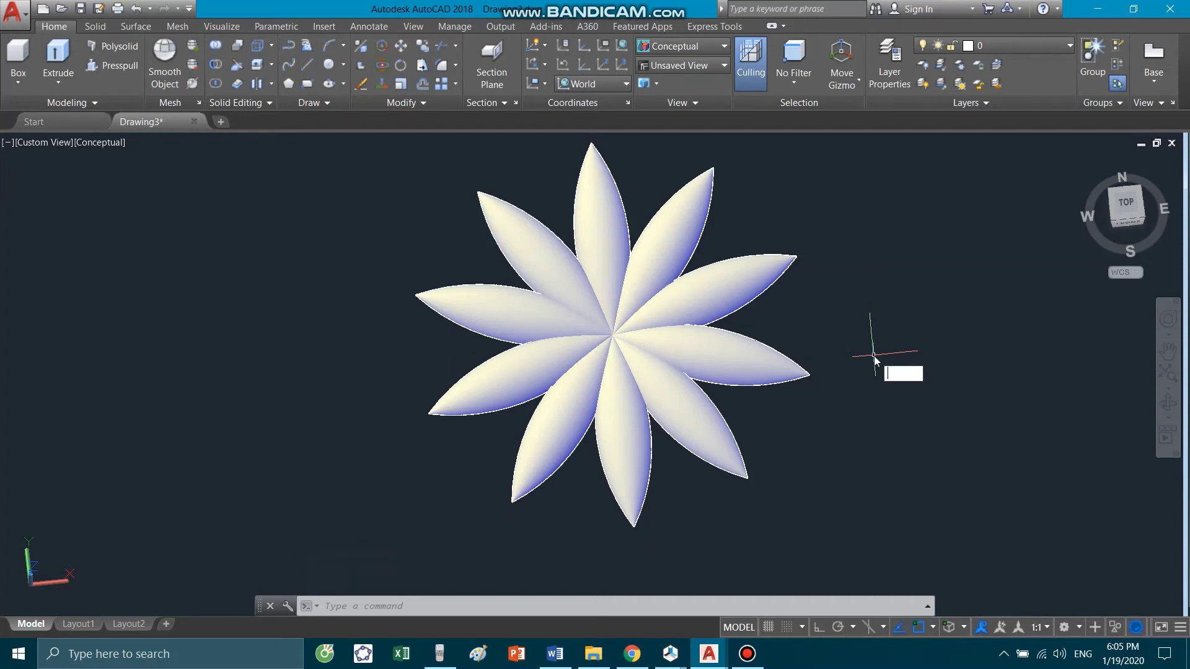
type("SPhe")
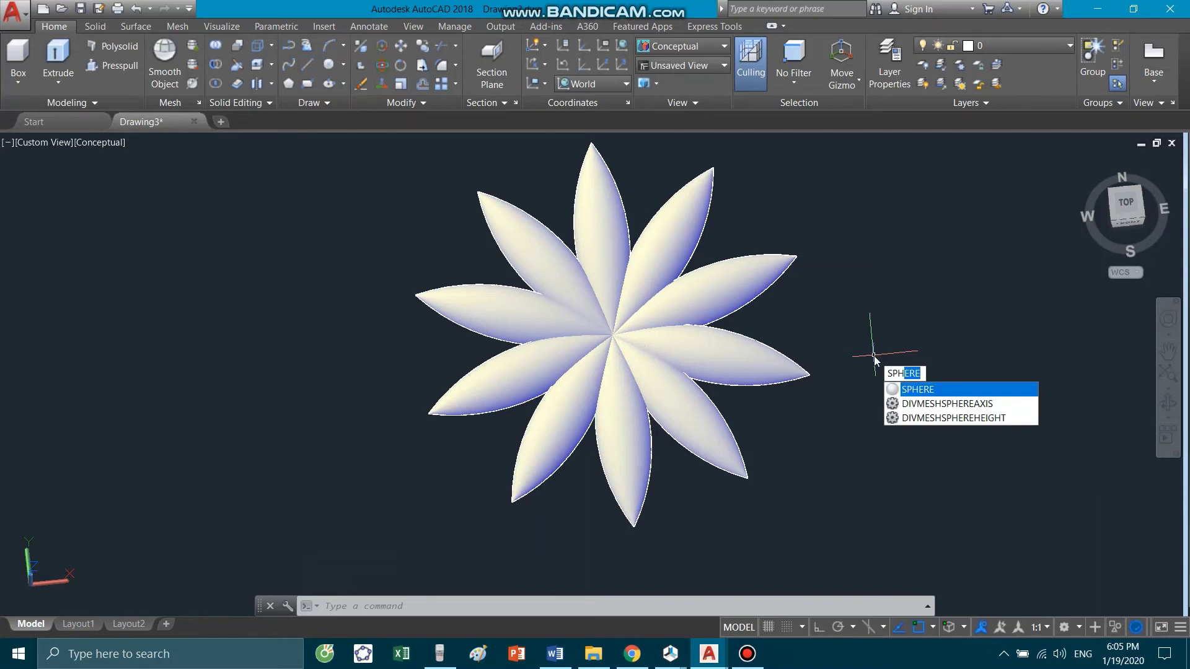
key("Escape")
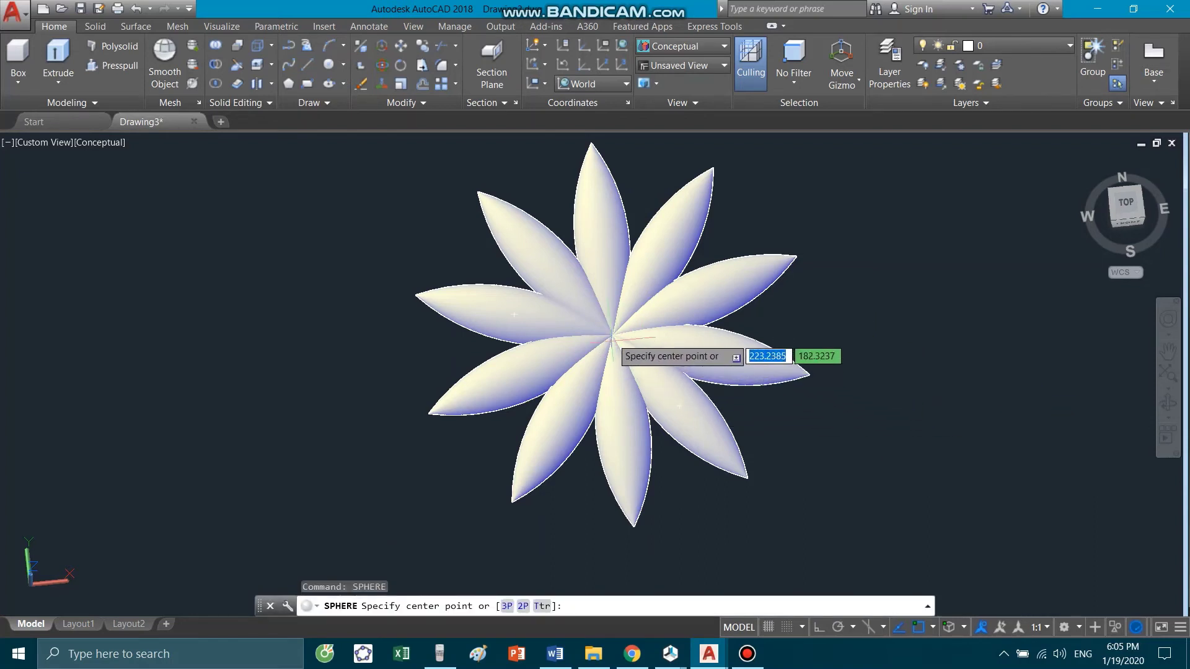
scroll(612, 335, "up", 5)
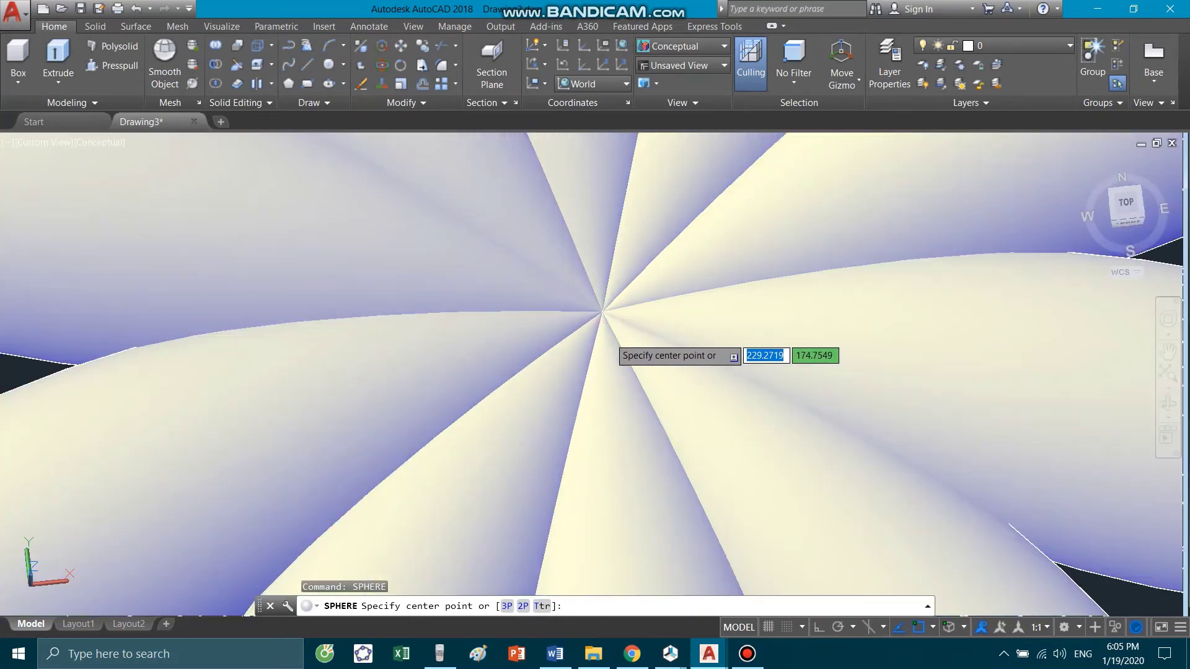
scroll(601, 313, "down", 5)
scroll(651, 365, "down", 3)
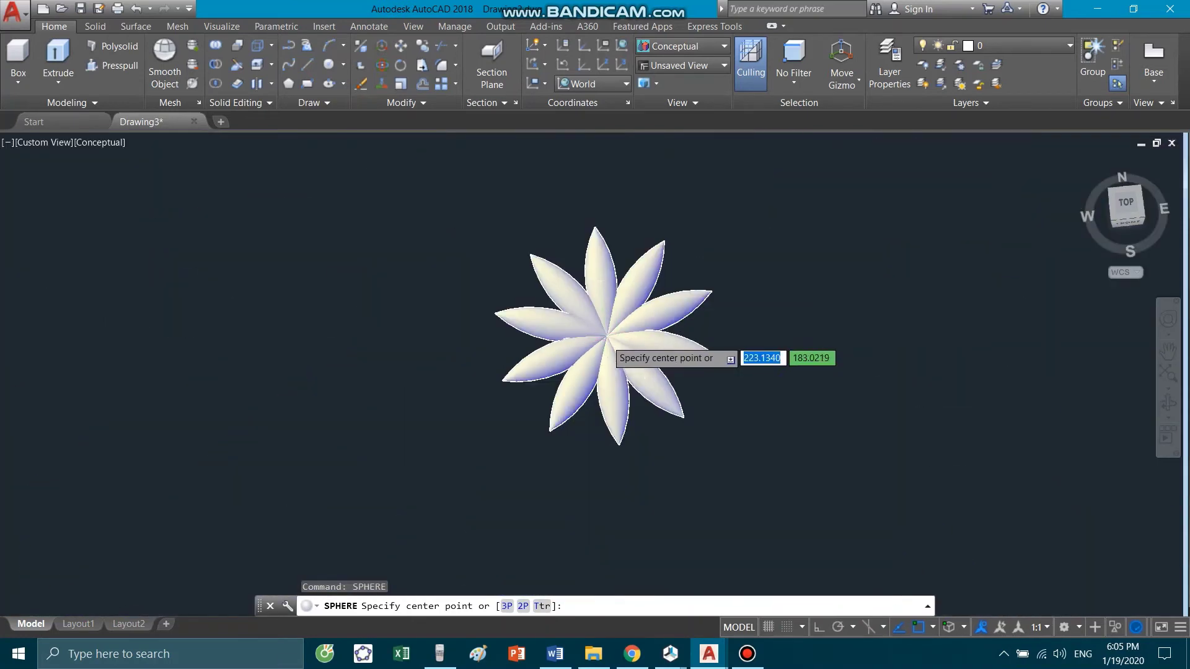
scroll(619, 344, "up", 3)
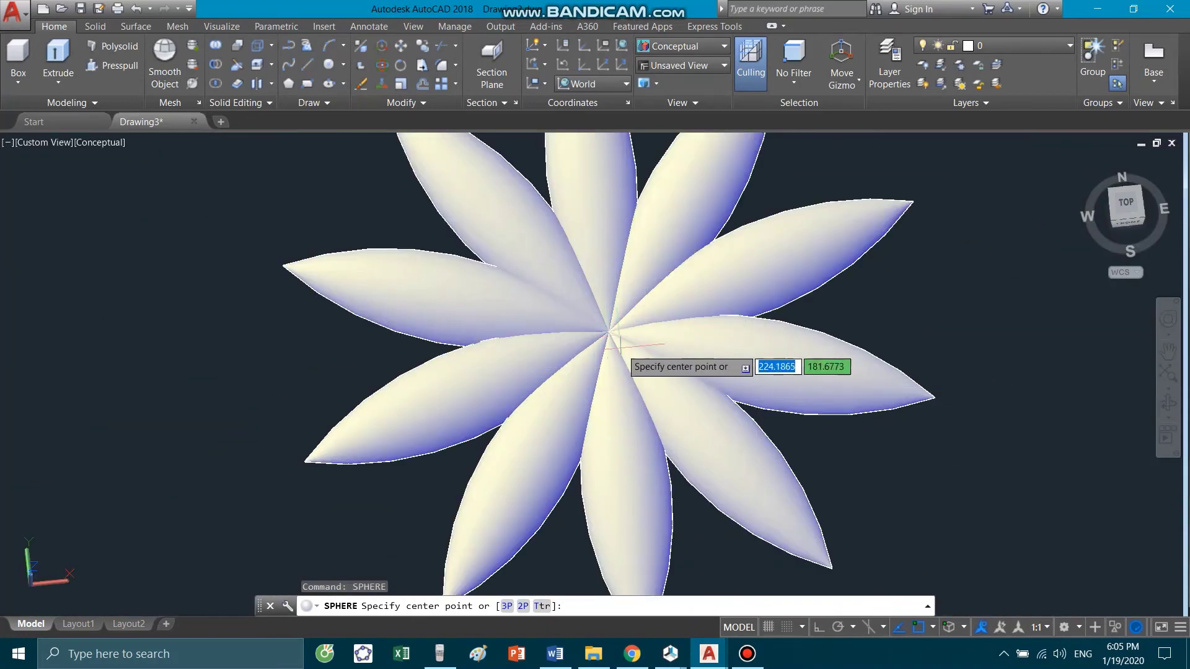
scroll(618, 325, "down", 2)
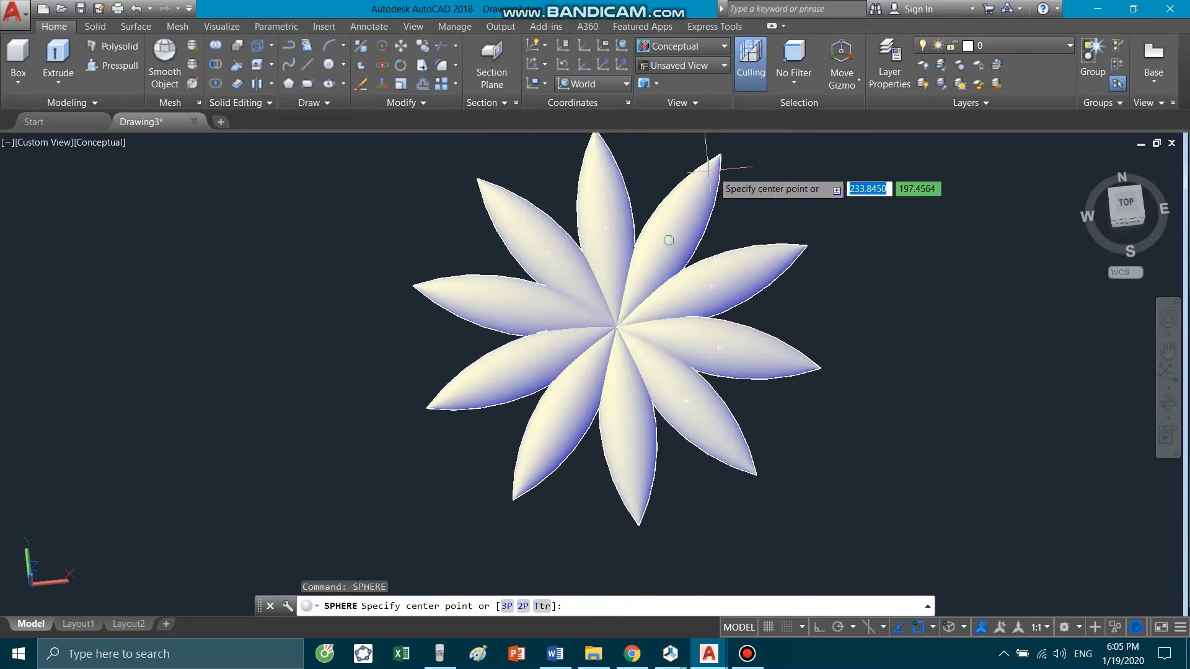
key("Escape")
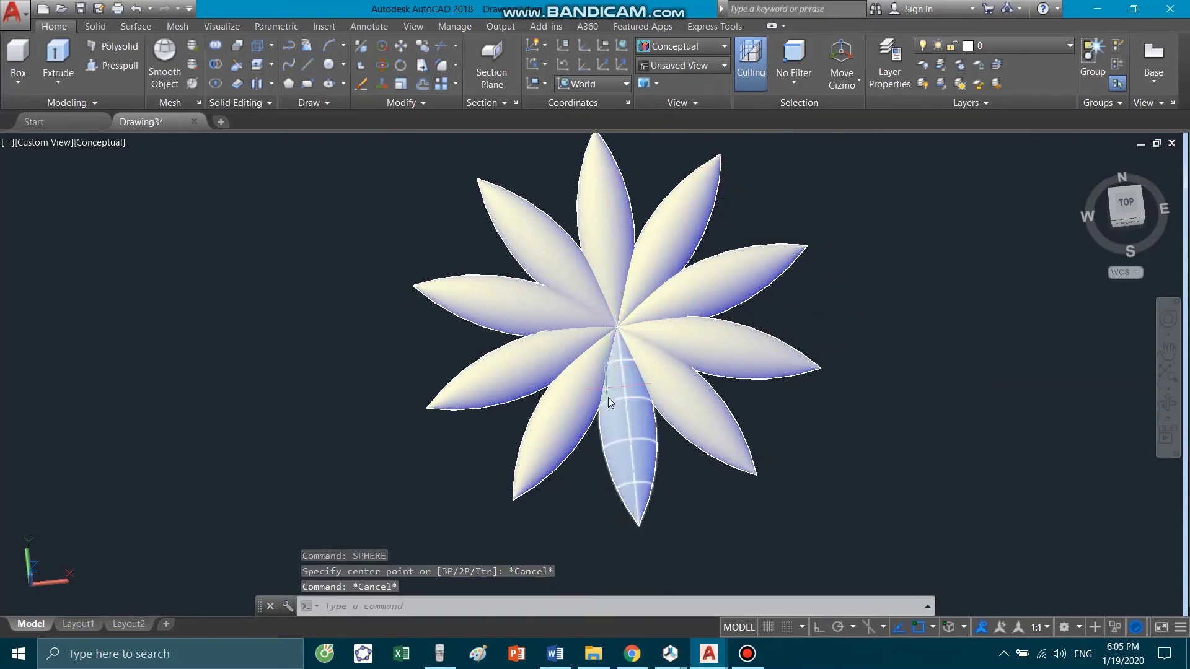
type("l")
Draw a line from the lower-left petal tip to the opposite upper-right petal tip
key("Return")
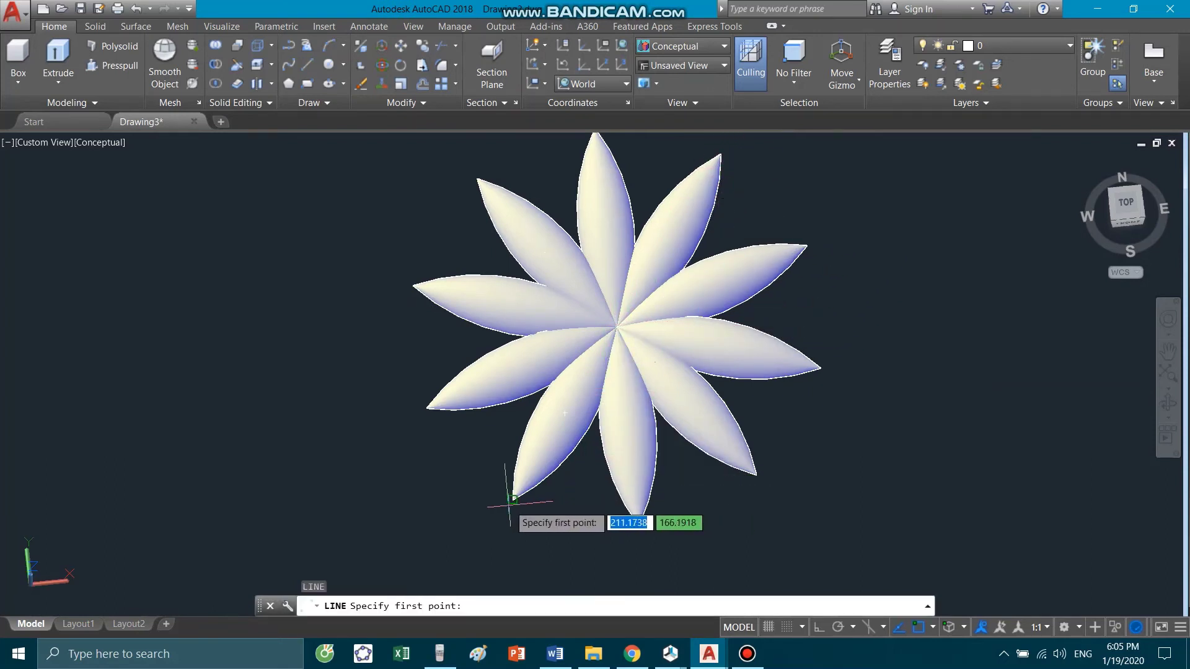
left_click(513, 499)
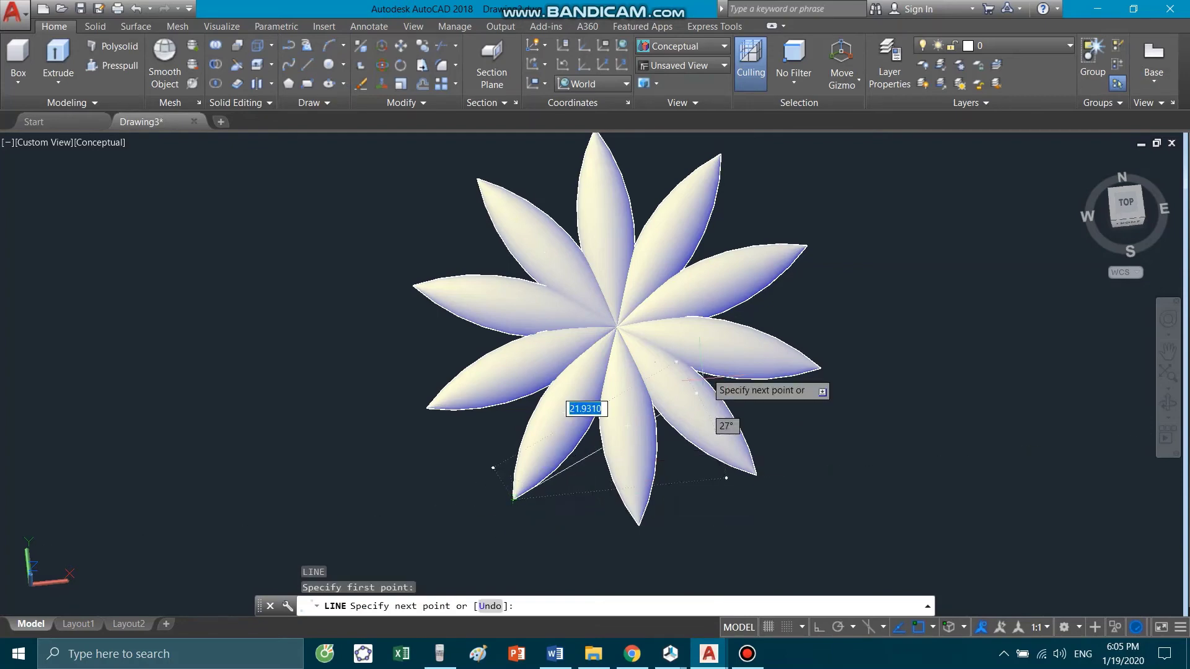
left_click(720, 154)
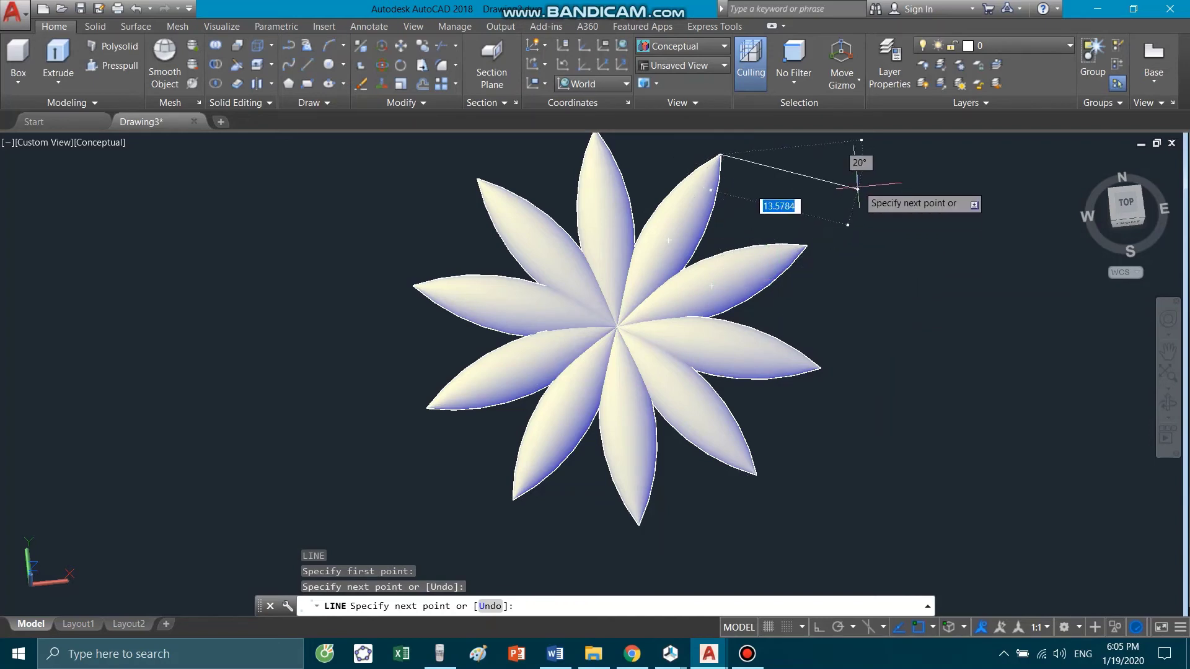
key("Return")
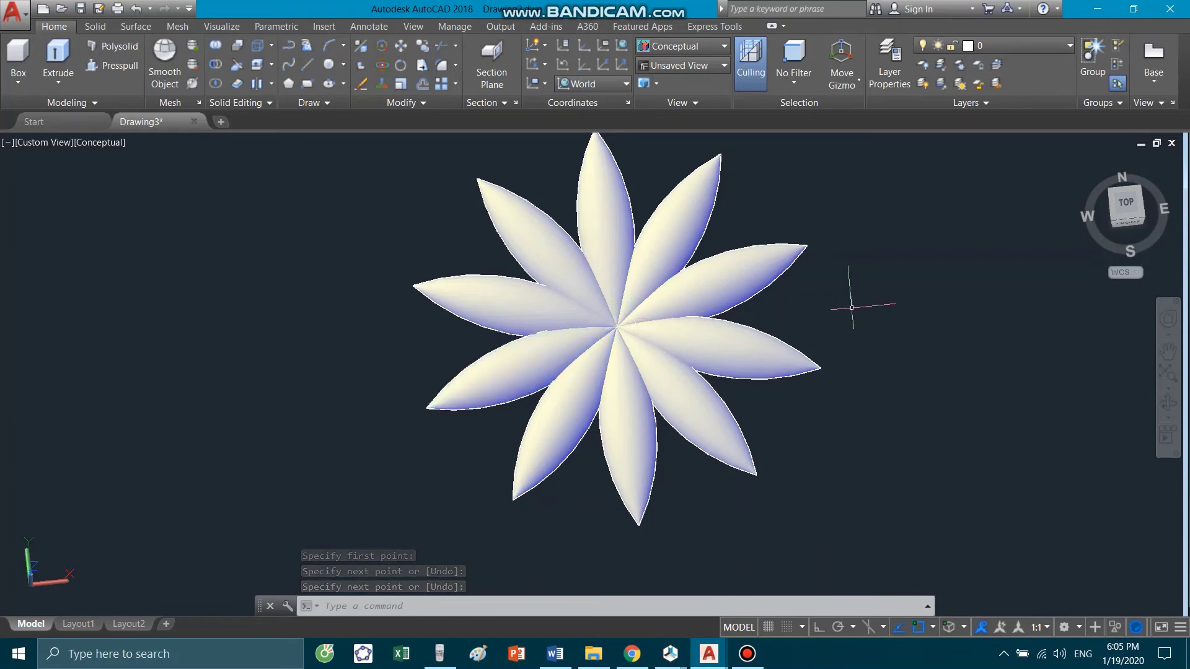
Place a radius-5 sphere at the line's midpoint, the centre of the ten petals
type("s")
key("Return")
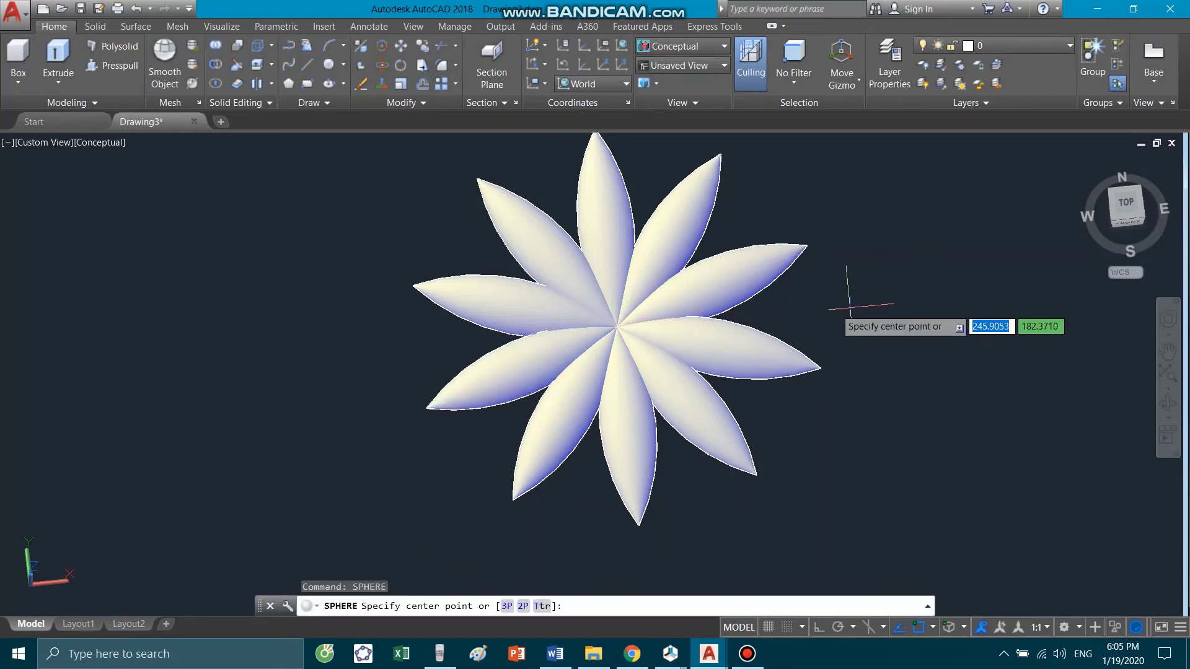
right_click(616, 324, "shift")
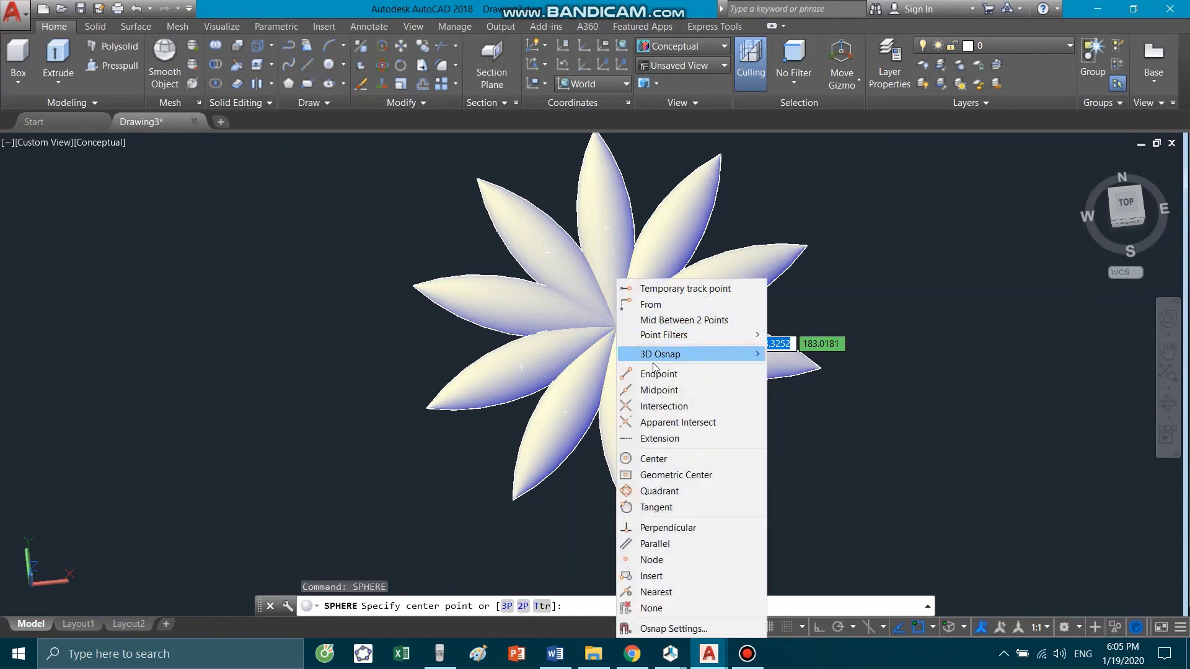
left_click(652, 389)
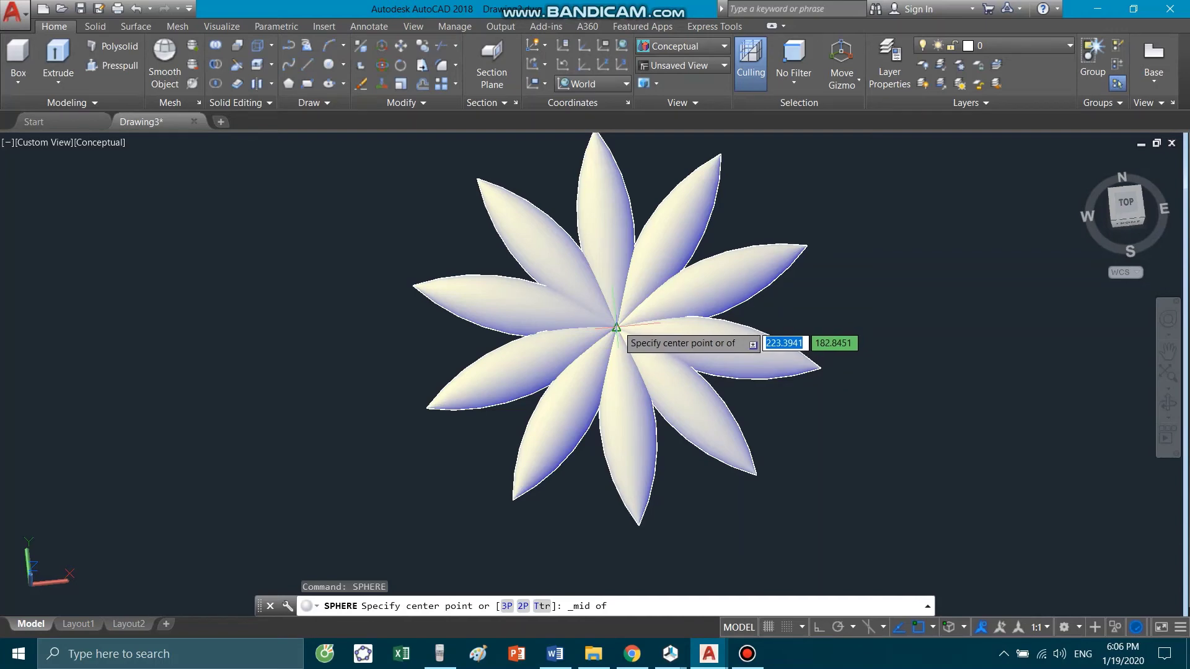
left_click(617, 327)
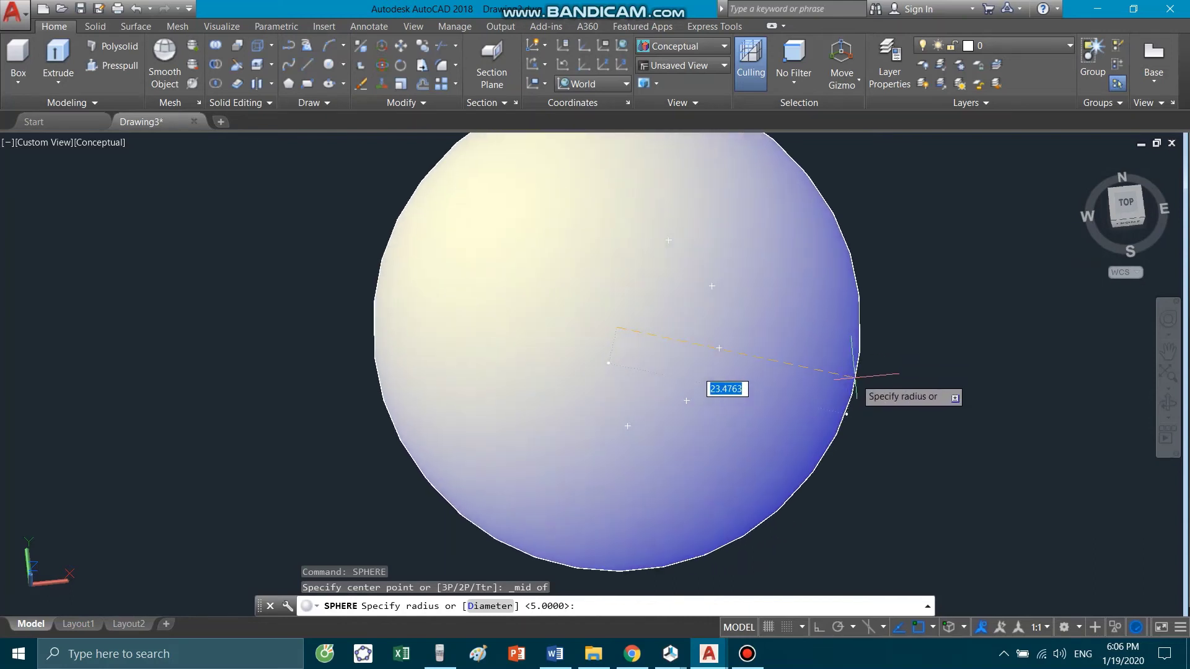
key("Return")
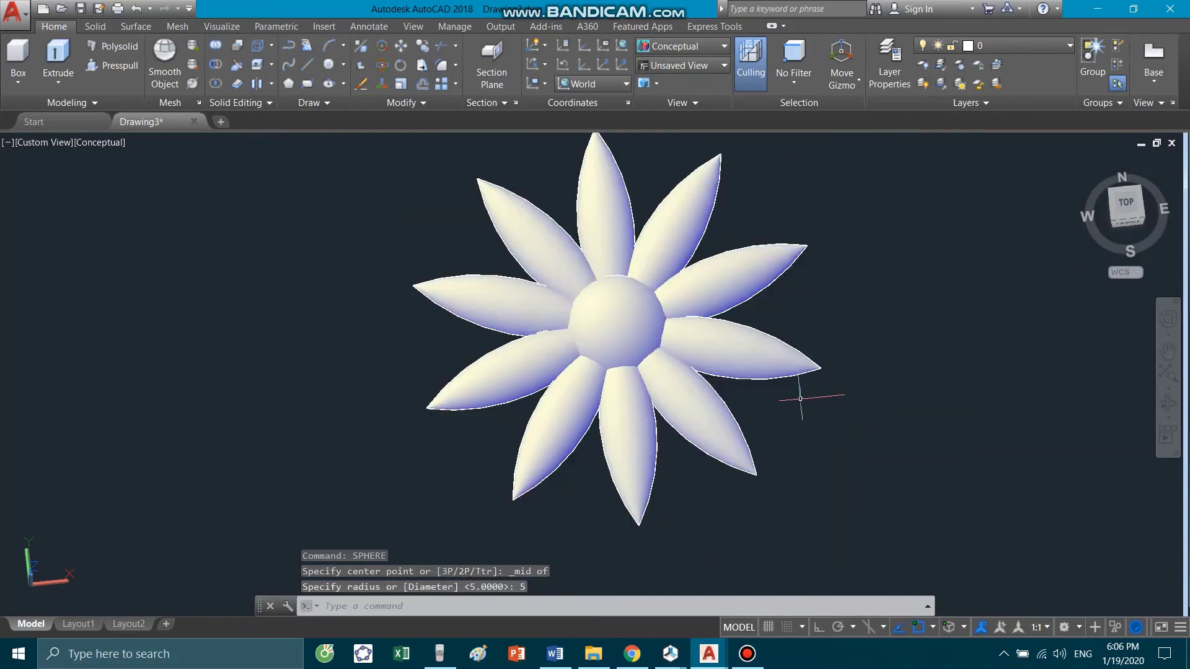
mouse_move(801, 399)
middle_mouse_down("shift")
mouse_move(659, 296)
mouse_move(685, 205)
mouse_move(783, 223)
mouse_move(816, 374)
mouse_move(890, 482)
mouse_move(633, 465)
middle_mouse_up("shift")
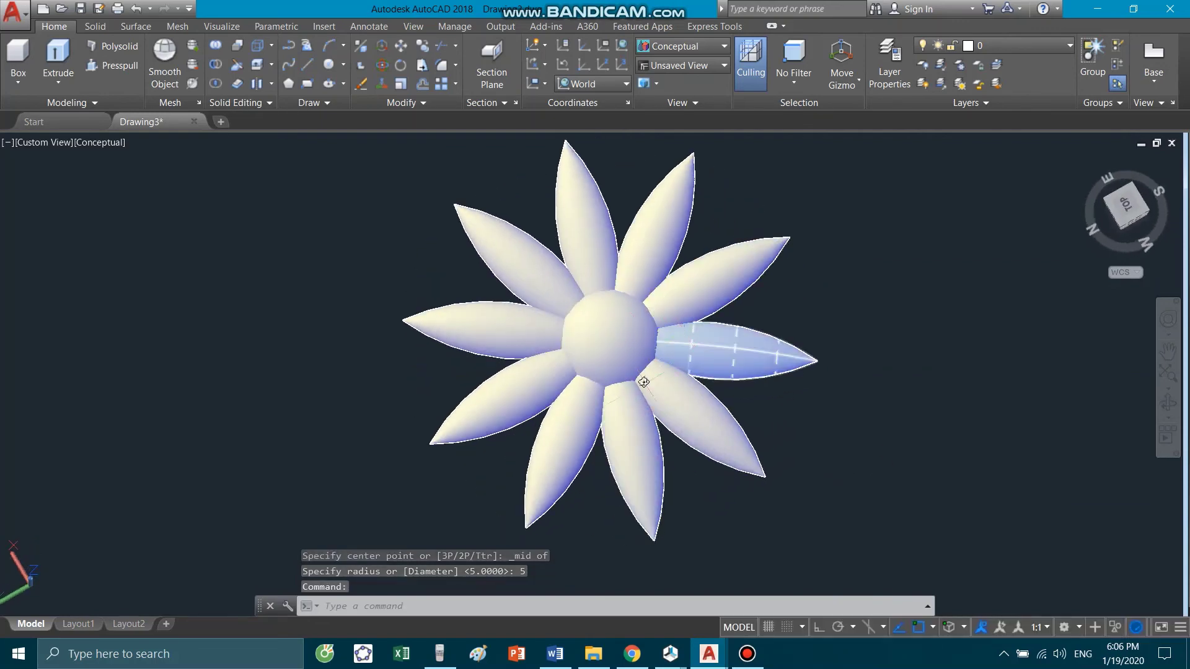
mouse_move(643, 382)
middle_mouse_down("shift")
mouse_move(622, 231)
mouse_move(667, 343)
mouse_move(671, 223)
middle_mouse_up("shift")
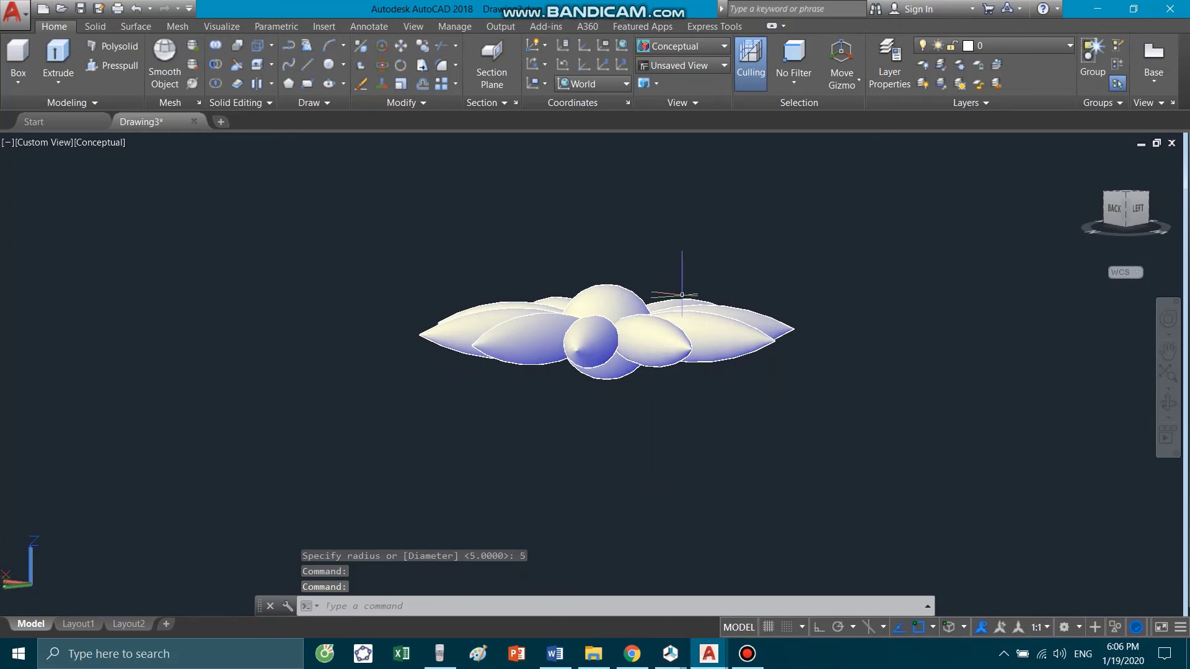
mouse_move(684, 290)
middle_mouse_down("shift")
mouse_move(659, 335)
mouse_move(605, 384)
mouse_move(607, 273)
middle_mouse_up("shift")
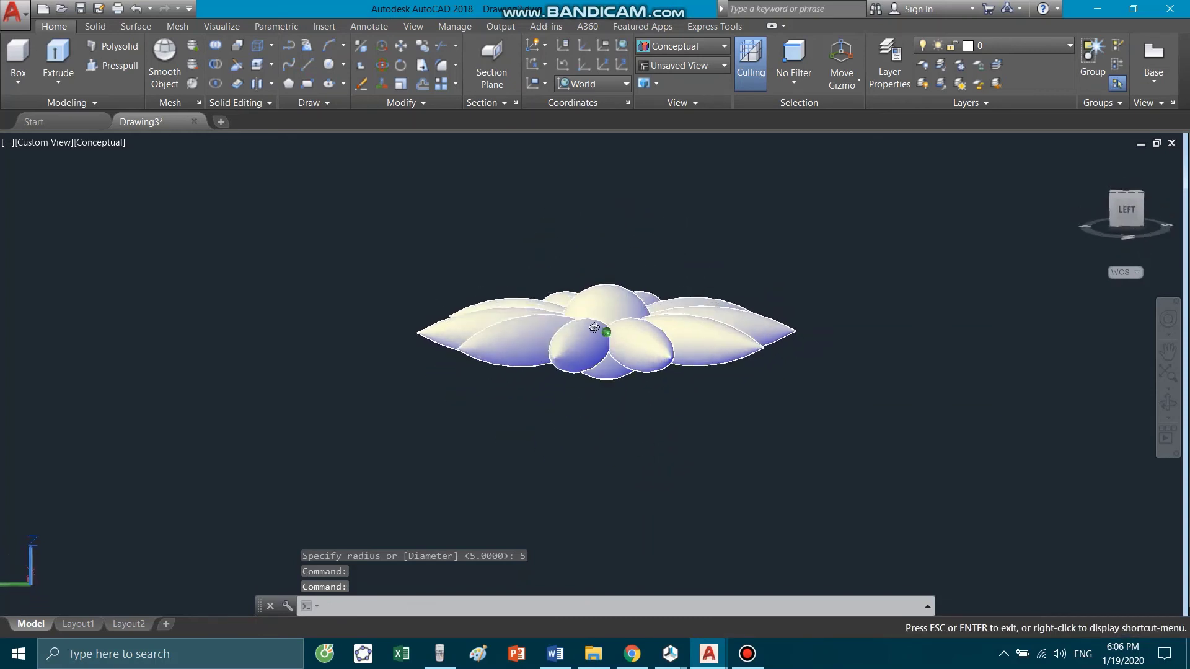
mouse_move(585, 326)
middle_mouse_down("shift")
mouse_move(605, 337)
mouse_move(568, 368)
middle_mouse_up("shift")
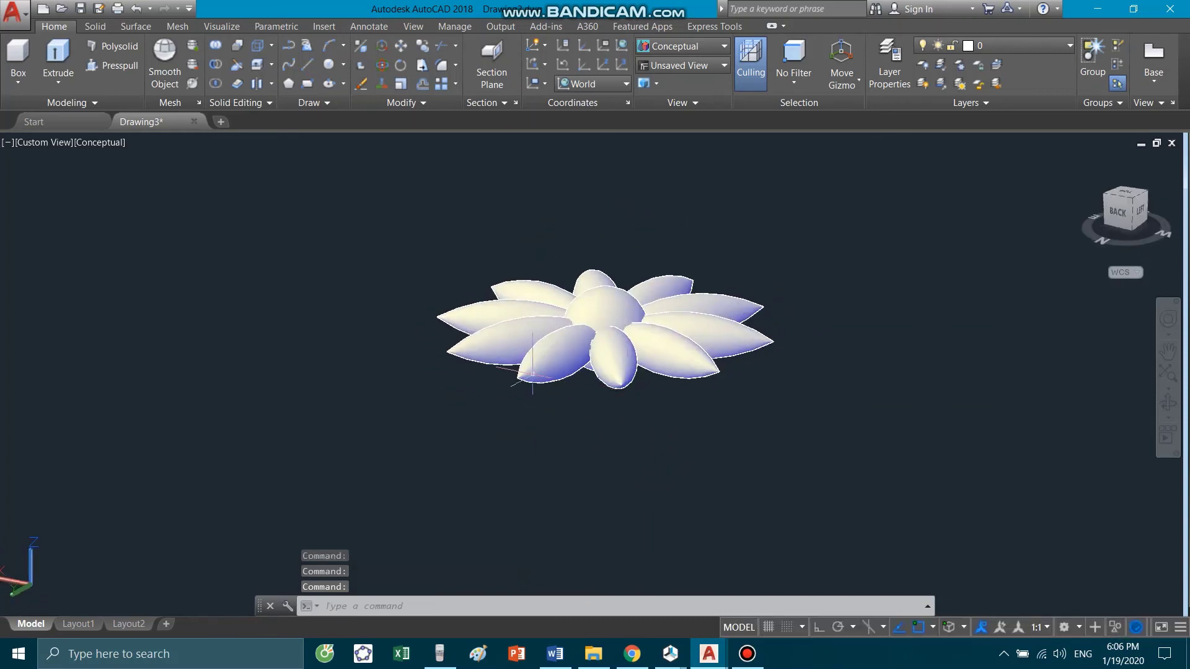
scroll(569, 368, "up", 5)
scroll(541, 368, "down", 4)
mouse_move(705, 411)
middle_mouse_down("shift")
mouse_move(699, 340)
mouse_move(643, 439)
mouse_move(645, 347)
mouse_move(778, 313)
mouse_move(701, 425)
middle_mouse_up("shift")
scroll(619, 445, "down", 2)
scroll(518, 465, "down", 3)
scroll(599, 485, "up", 3)
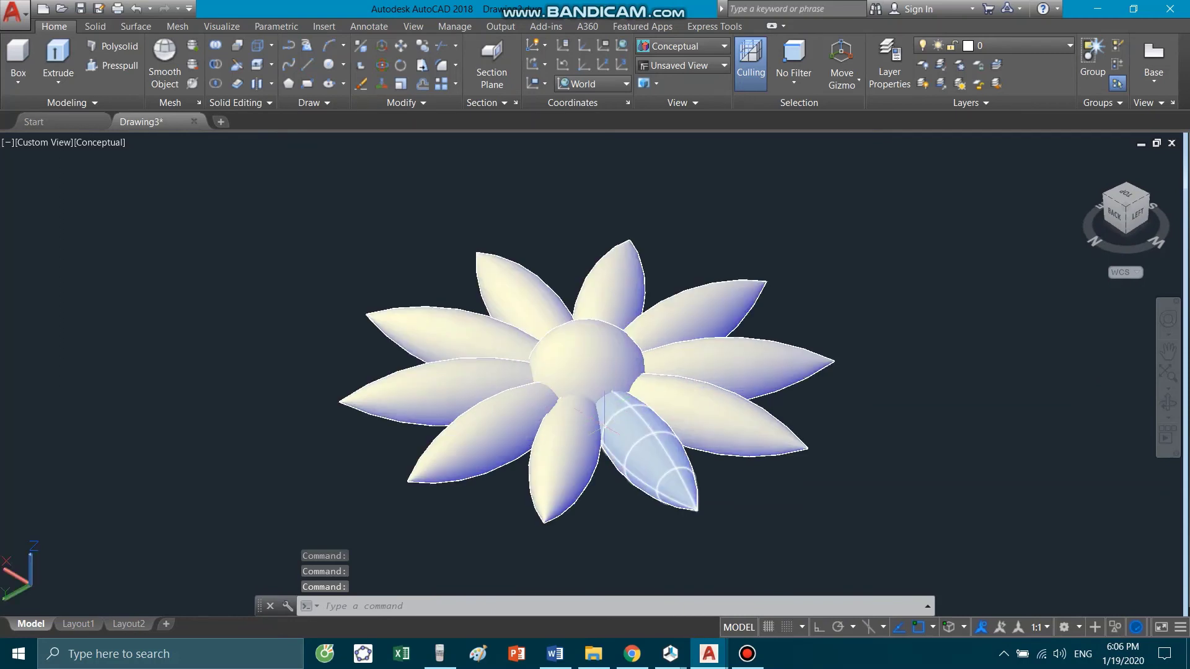
mouse_move(599, 485)
middle_mouse_down("shift")
mouse_move(579, 393)
mouse_move(535, 395)
middle_mouse_up("shift")
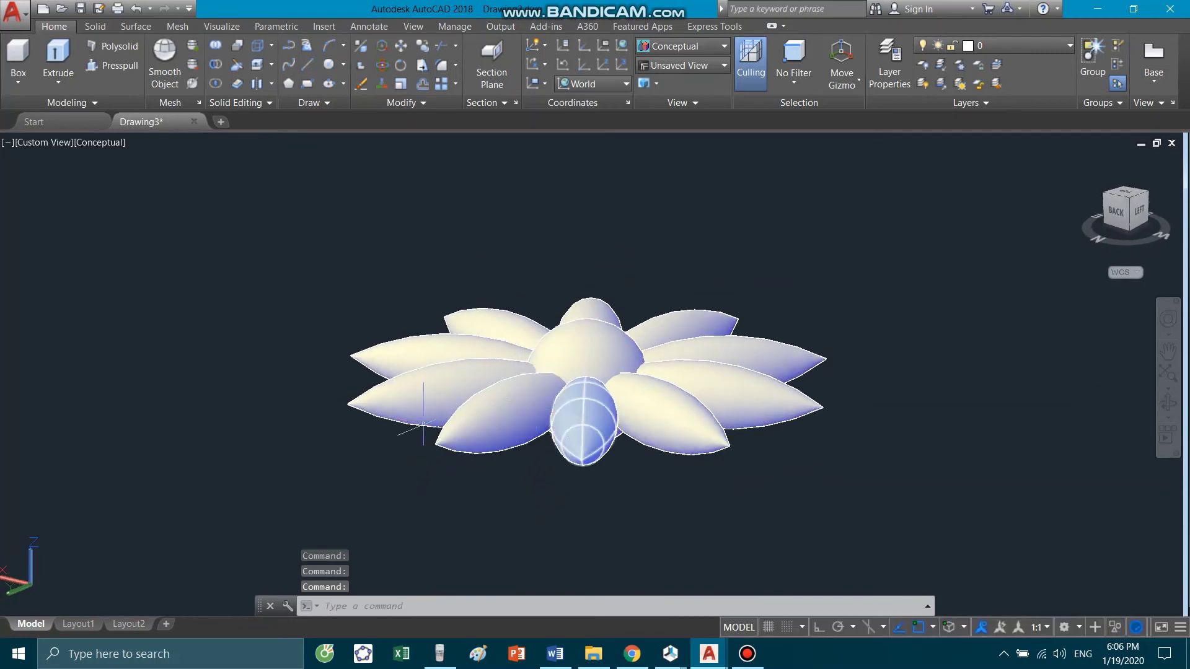
mouse_move(581, 445)
middle_mouse_down("shift")
mouse_move(577, 499)
mouse_move(544, 424)
mouse_move(616, 506)
mouse_move(617, 526)
mouse_move(590, 350)
middle_mouse_up("shift")
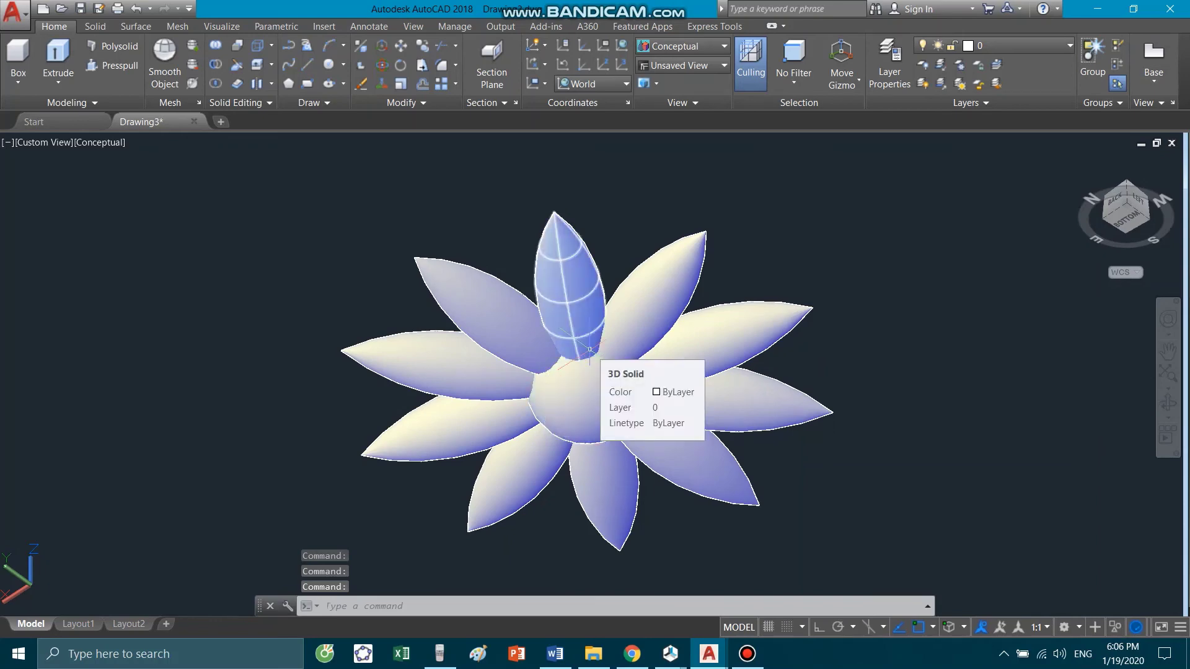
mouse_move(590, 351)
middle_mouse_down("shift")
mouse_move(502, 345)
mouse_move(558, 471)
middle_mouse_up("shift")
mouse_move(637, 430)
middle_mouse_down("shift")
mouse_move(634, 372)
mouse_move(669, 460)
middle_mouse_up("shift")
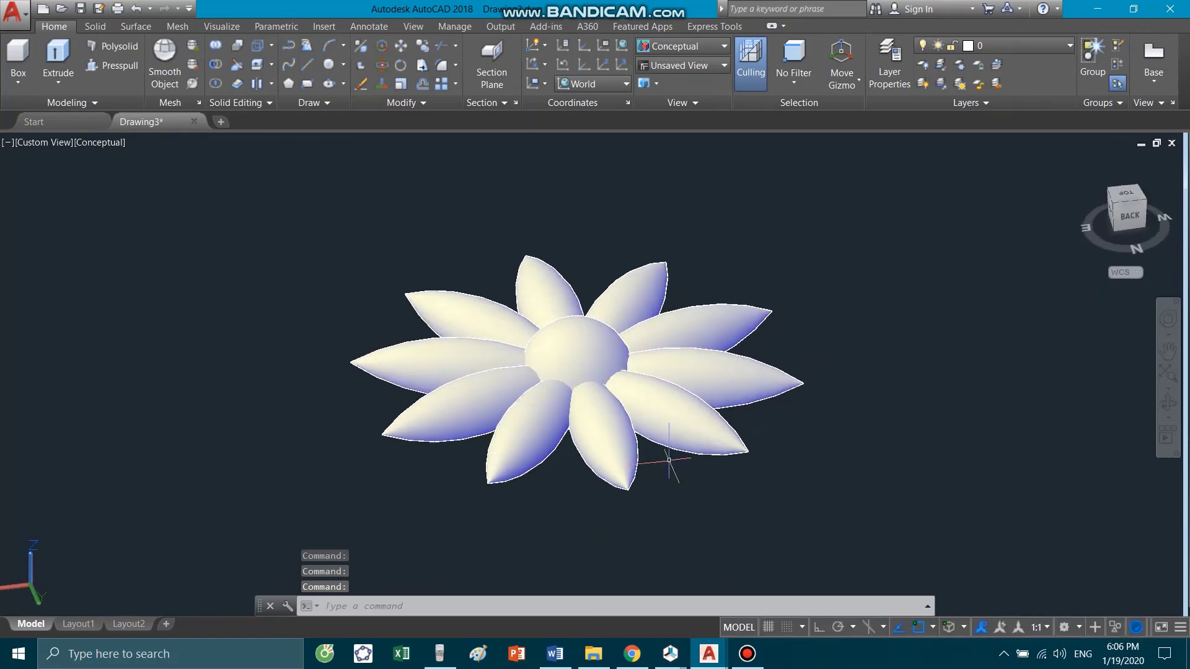
middle_click_drag(669, 460, 611, 505, "shift")
left_click(912, 384)
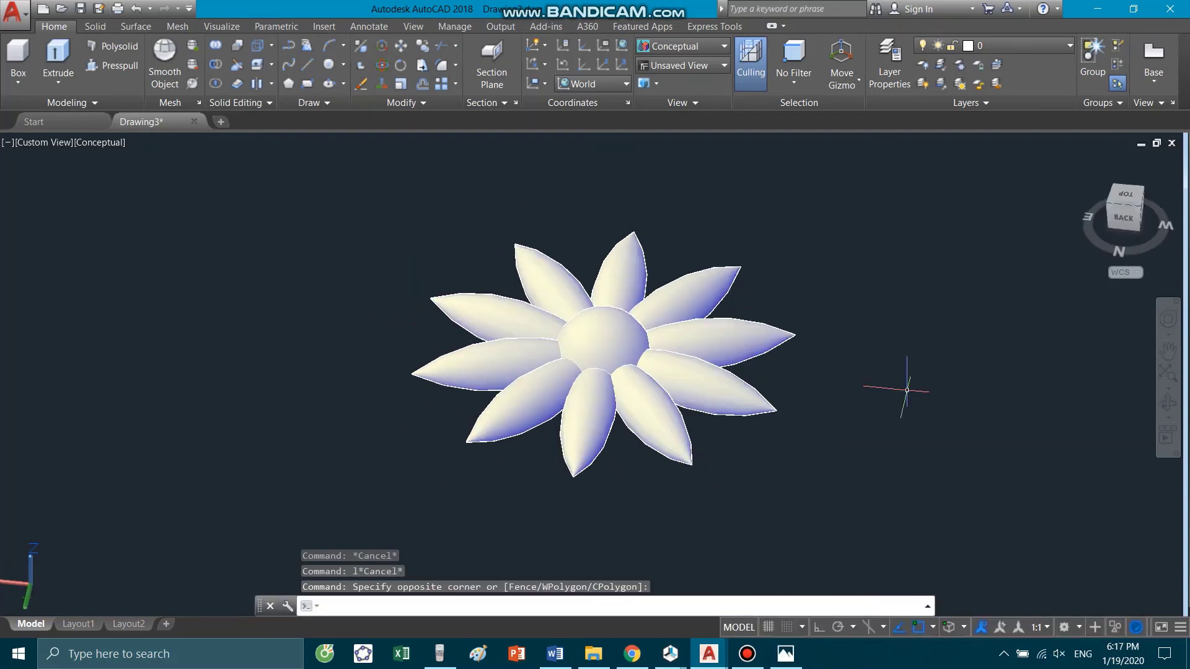
left_click(857, 292)
type("SL")
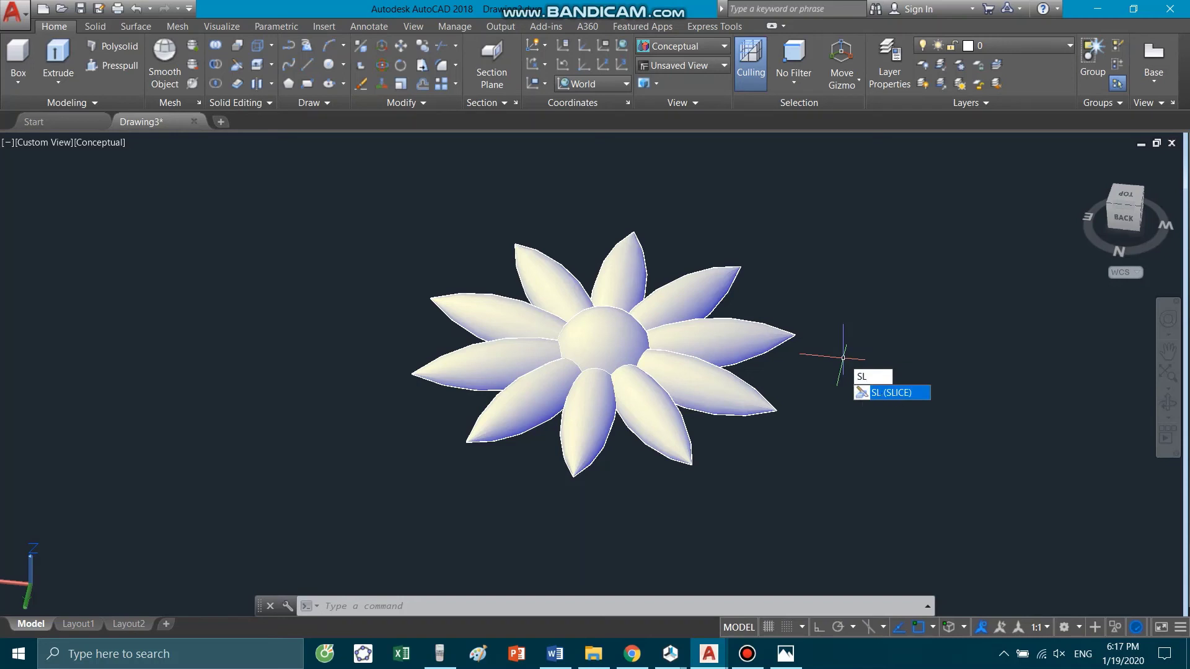
Start slicing the flower solid, choosing the 3points cut-plane option
key("Return")
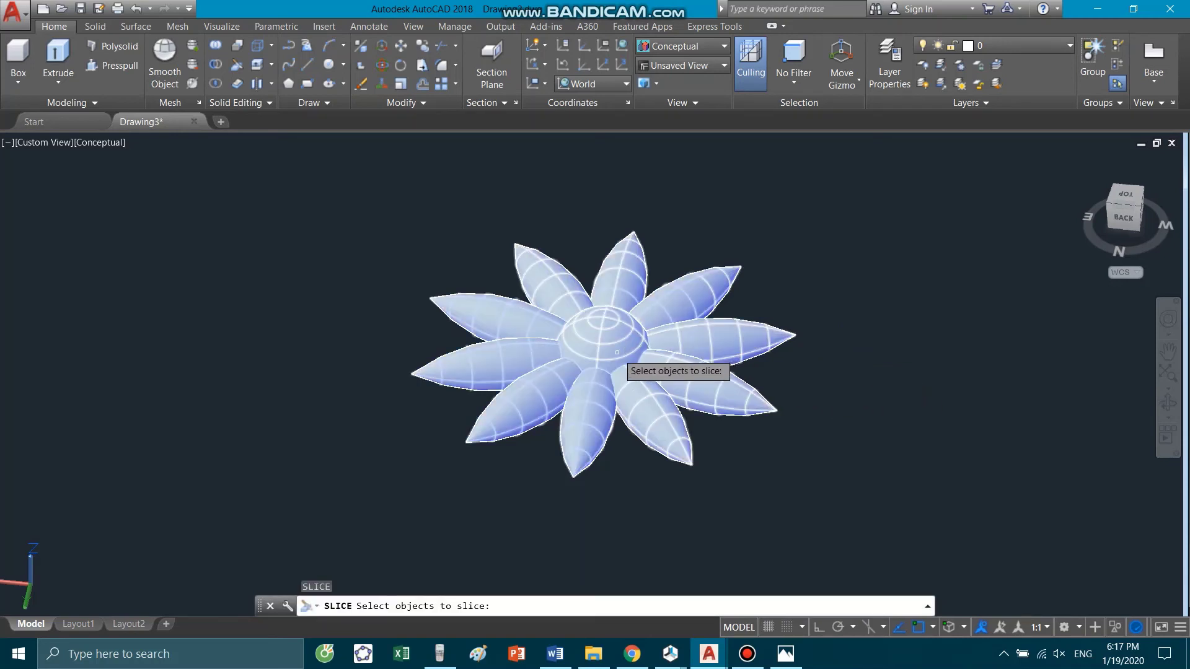
left_click(616, 352)
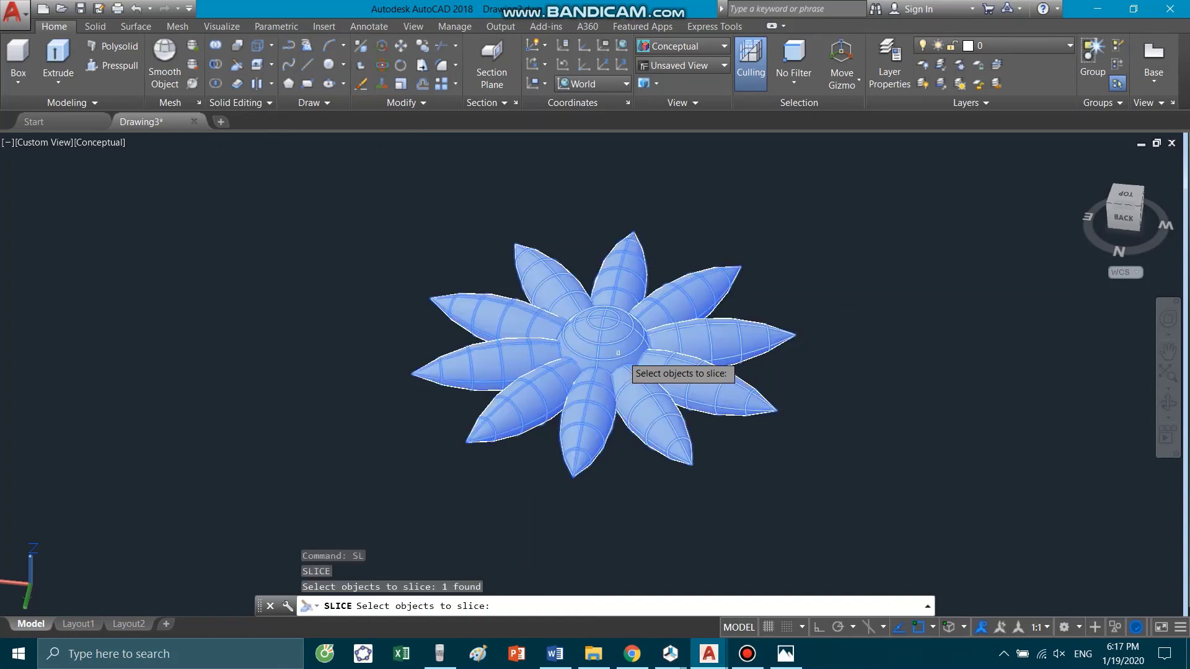
key("Return")
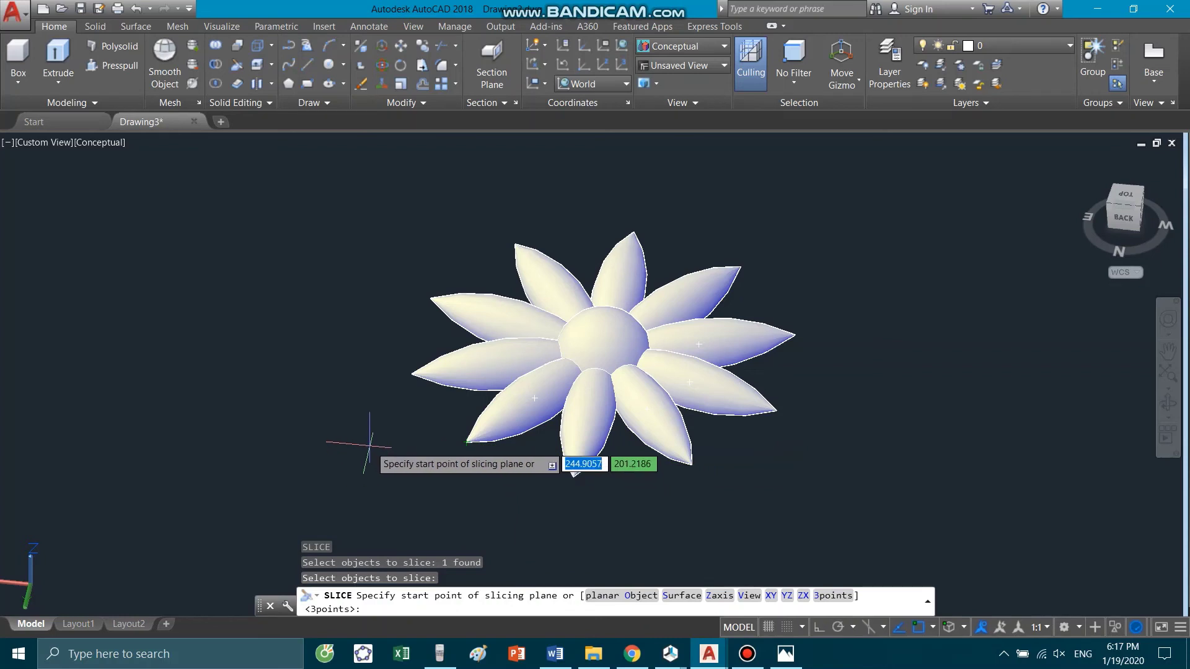
key("Return")
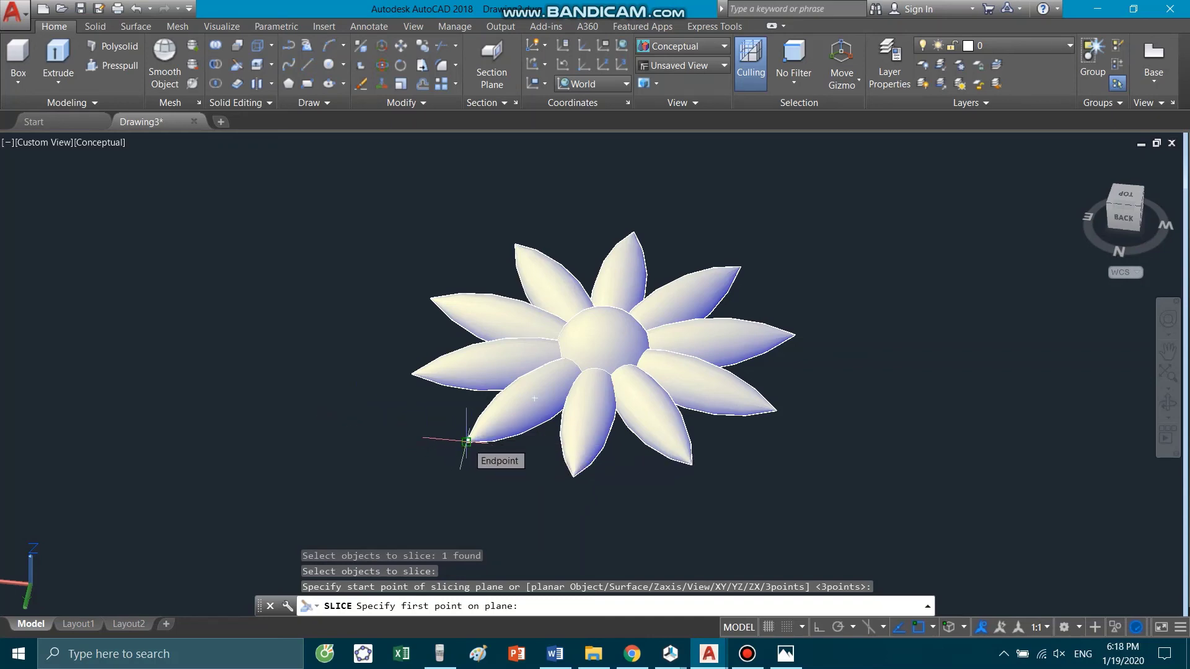
Define the cut plane through two petal-tip endpoints and a third Ortho point level with them
left_click(466, 441)
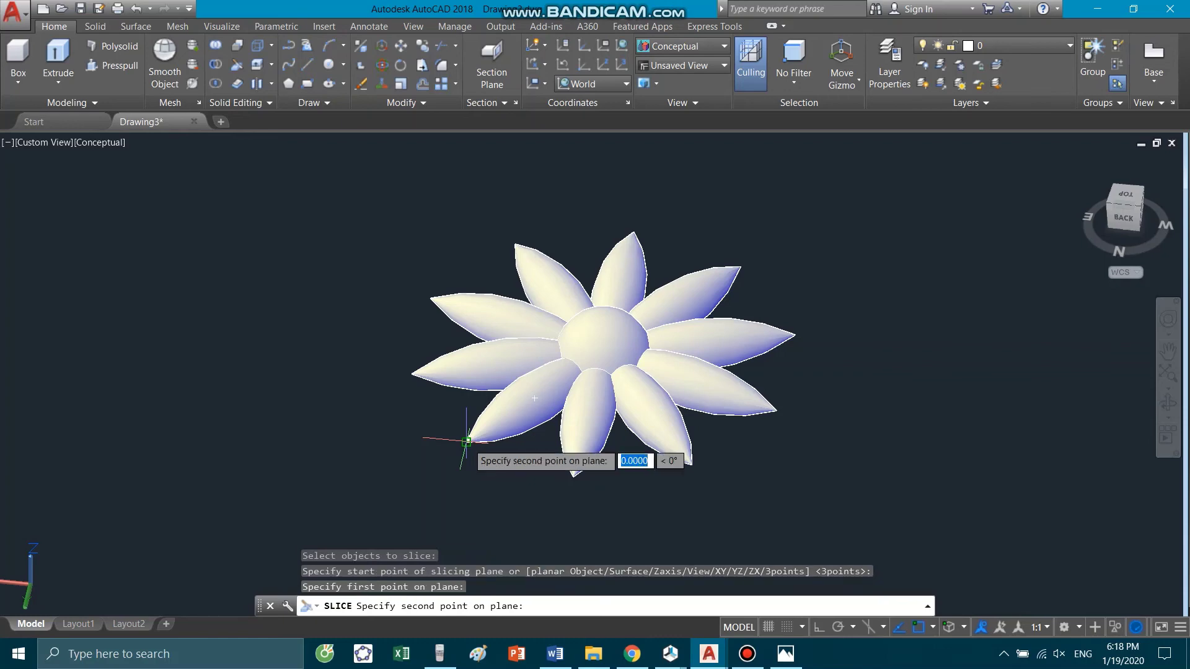
left_click(739, 266)
scroll(739, 265, "down", 3)
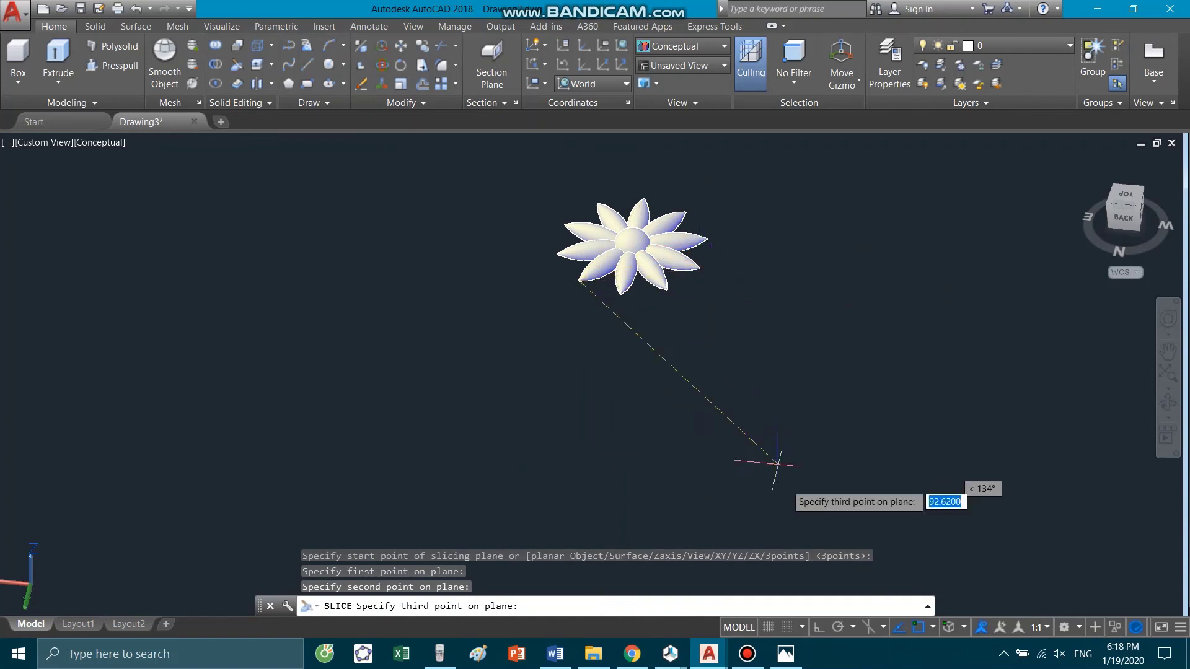
left_click(820, 626)
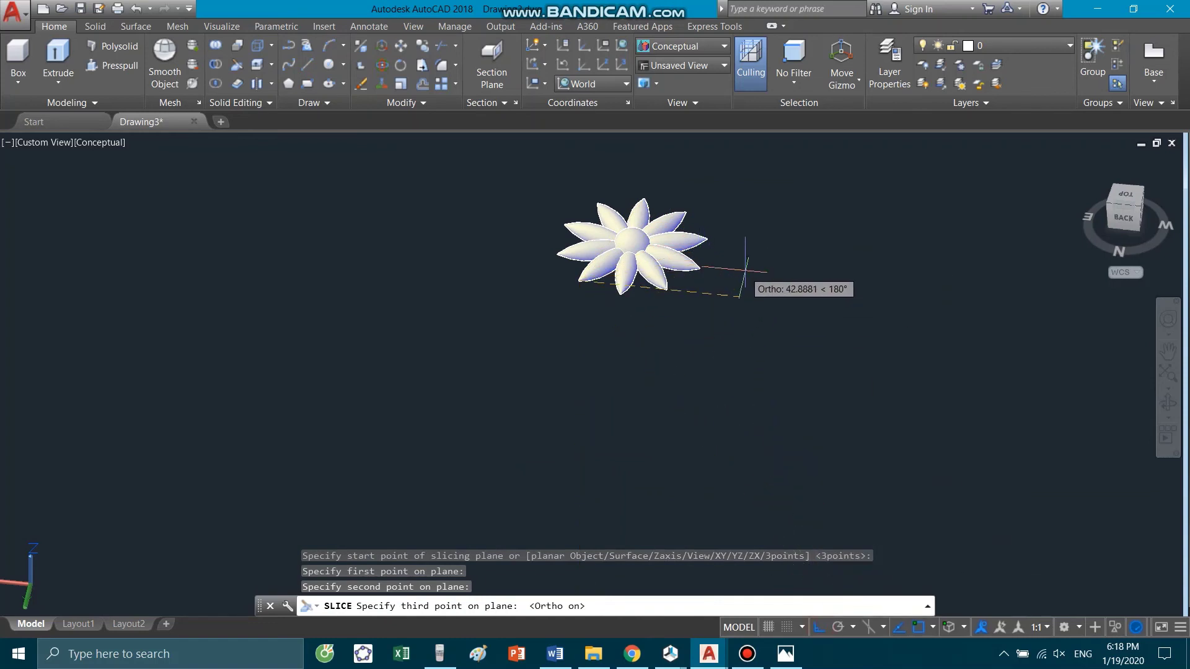
scroll(748, 273, "up", 3)
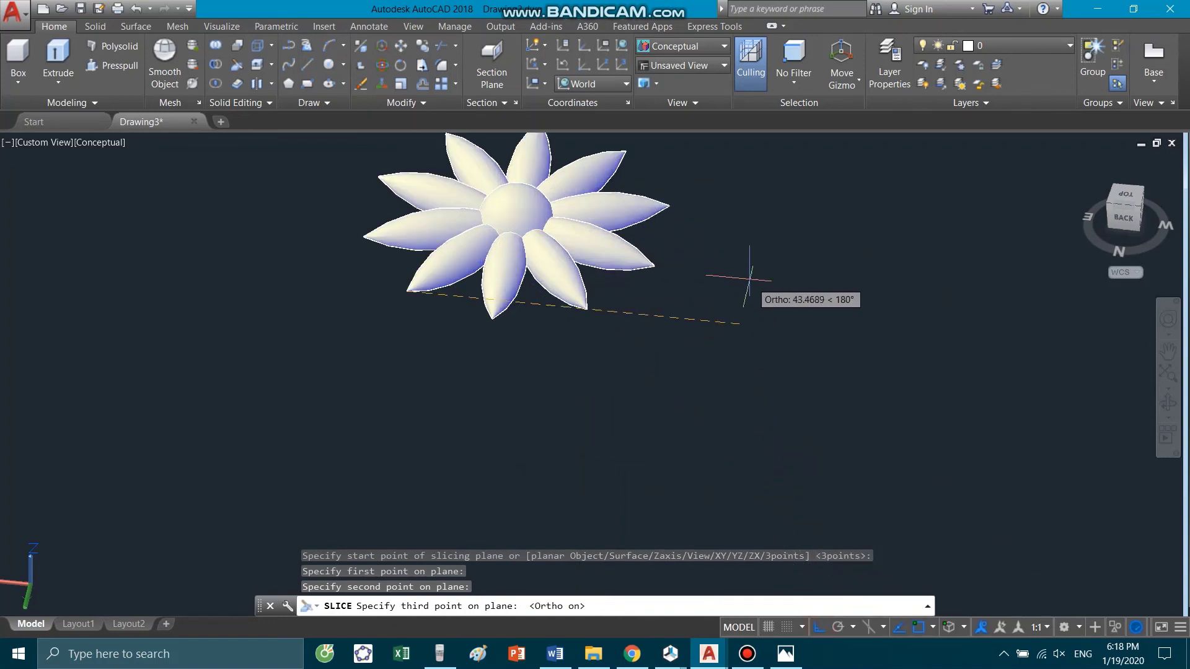
left_click(815, 323)
scroll(743, 403, "down", 3)
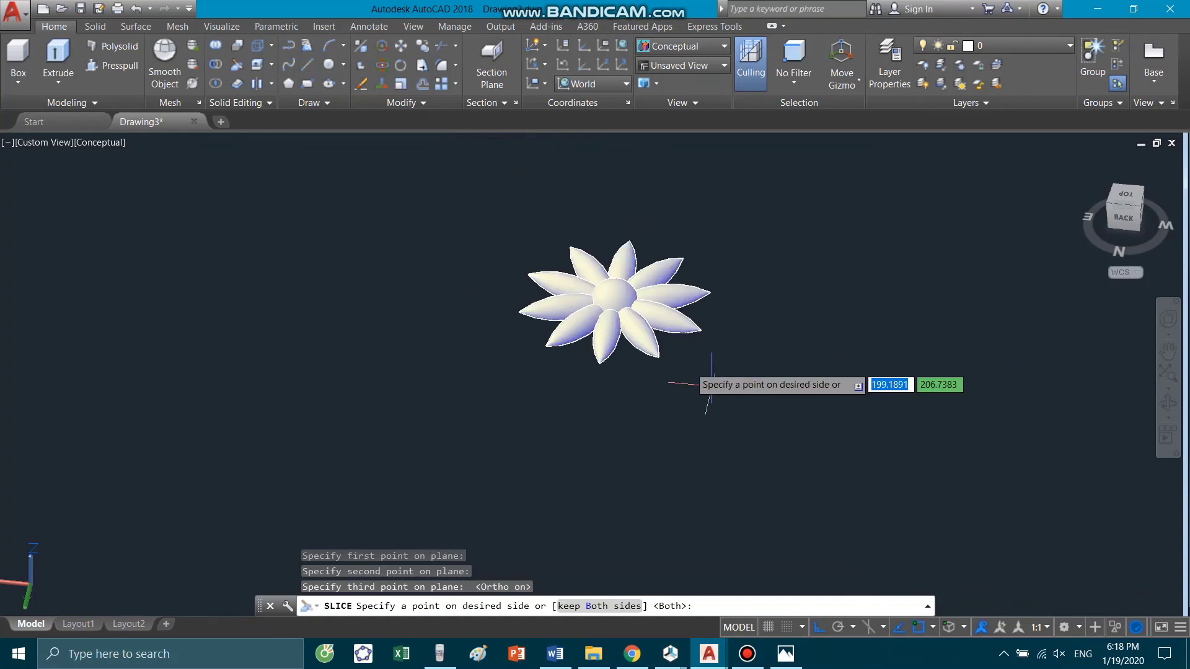
scroll(586, 285, "up", 2)
Keep the flower's upper side above the cut plane, leaving a flat underside
scroll(600, 279, "up", 2)
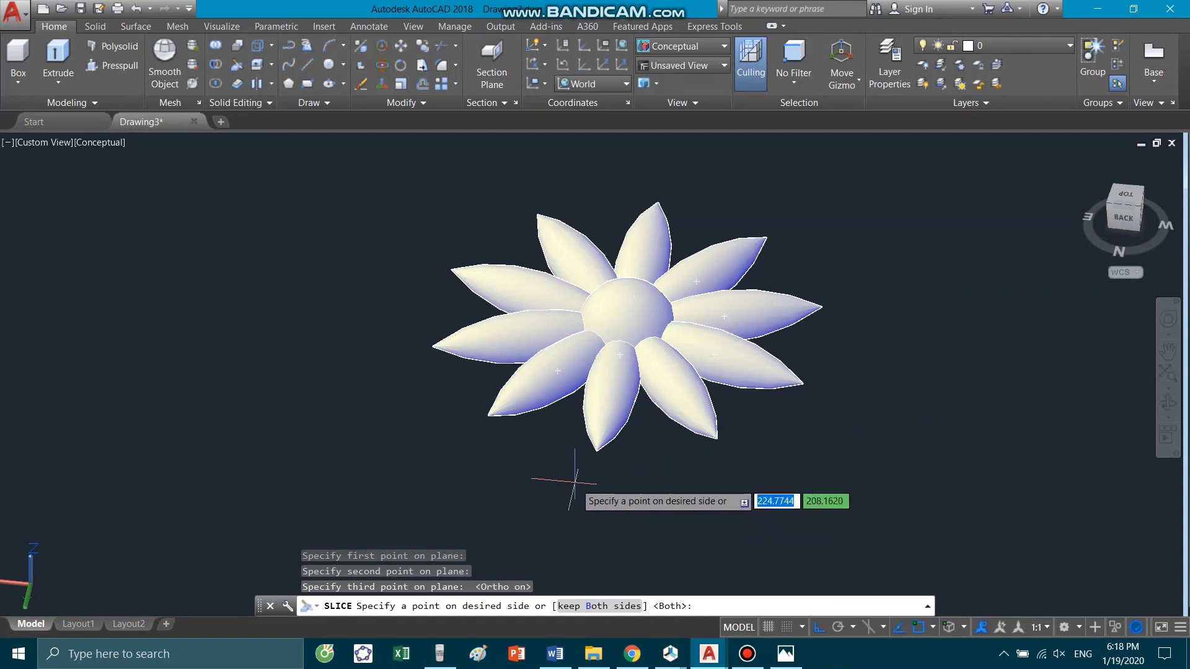
middle_click_drag(642, 340, 632, 277, "shift")
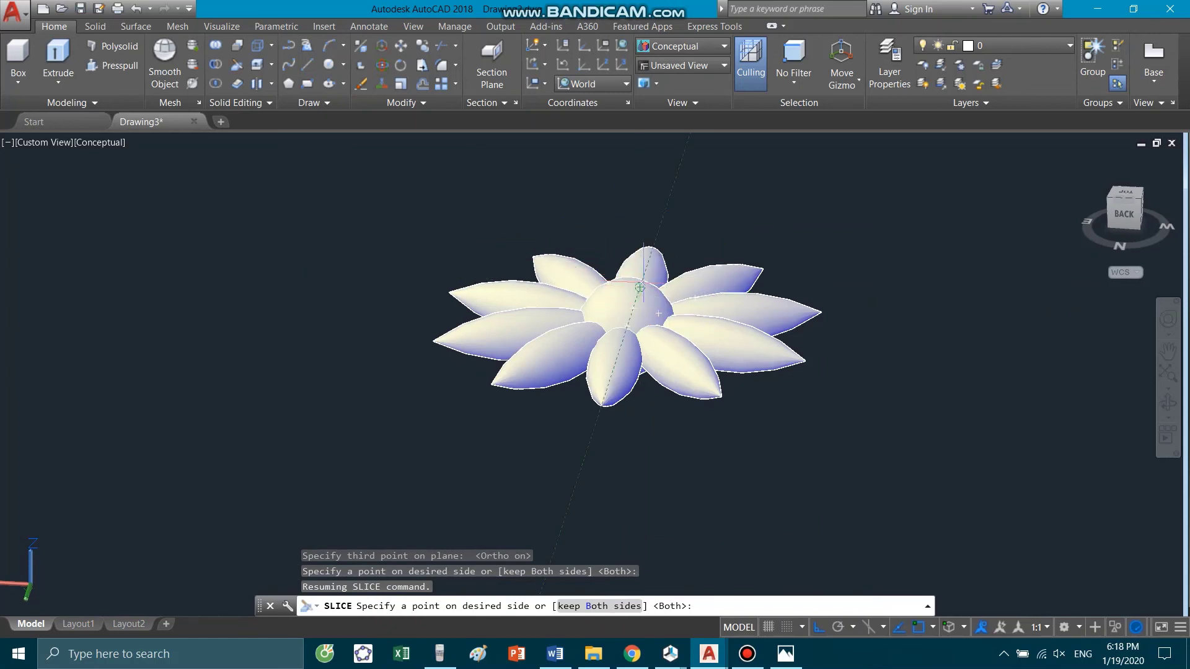
middle_click_drag(630, 291, 634, 261, "shift")
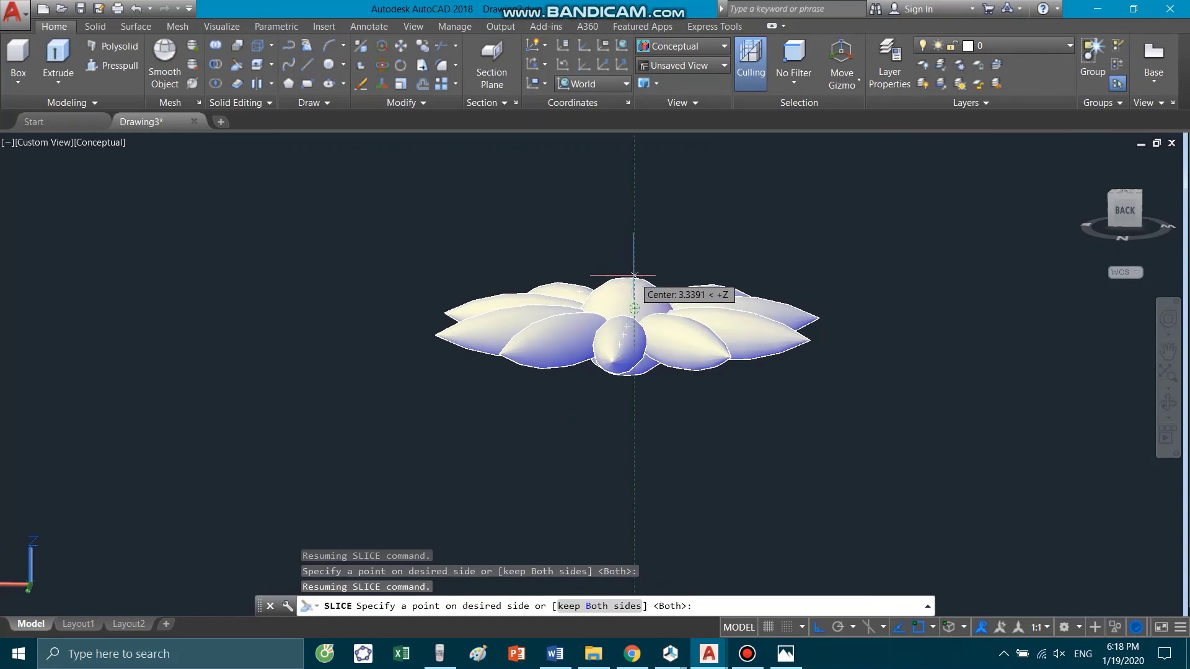
left_click(634, 308)
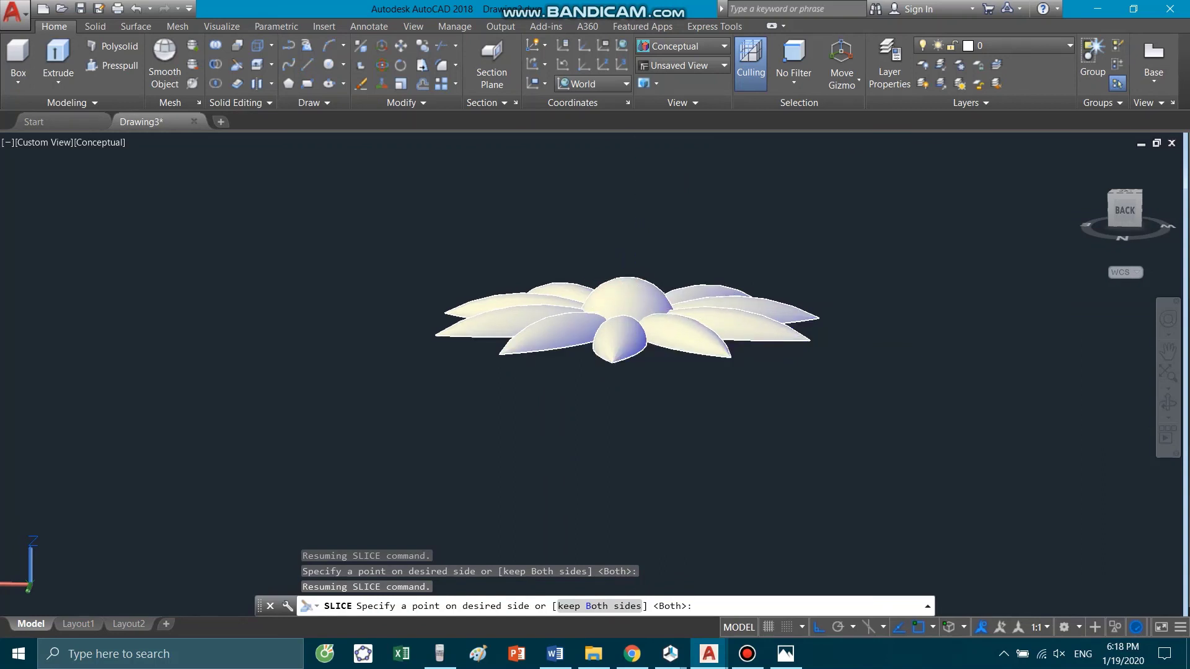
key("Return")
mouse_move(628, 310)
middle_mouse_down("shift")
mouse_move(663, 268)
mouse_move(561, 319)
middle_mouse_up("shift")
middle_click_drag(618, 287, 533, 370, "shift")
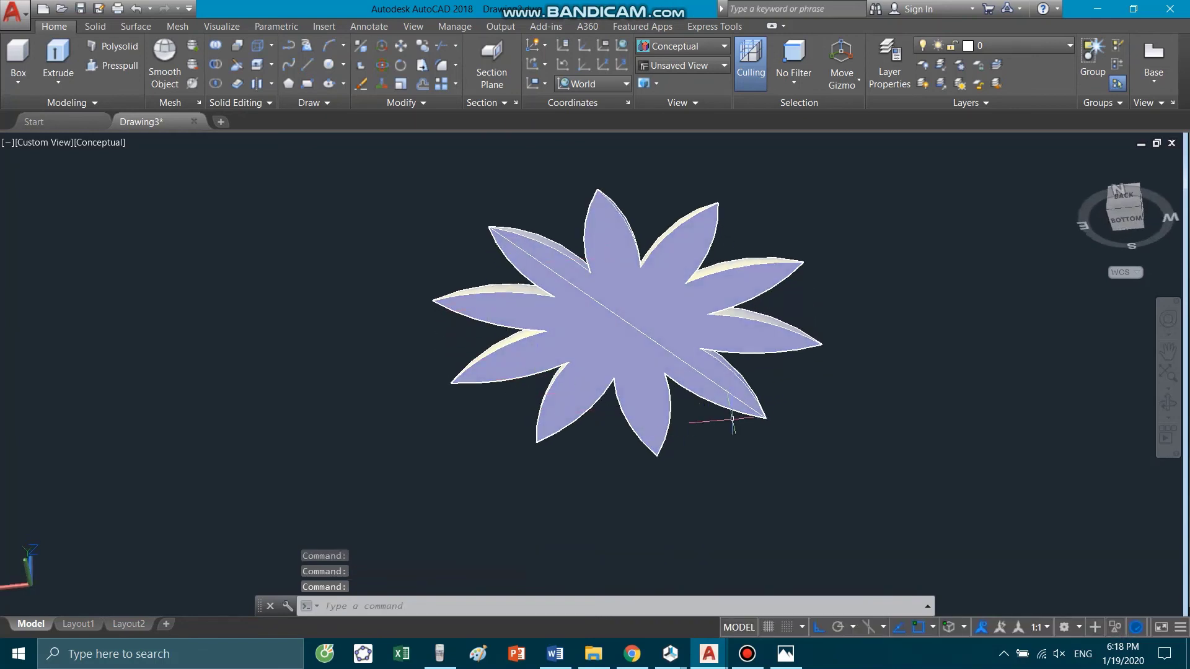
mouse_move(732, 419)
middle_mouse_down("shift")
mouse_move(721, 420)
mouse_move(682, 307)
middle_mouse_up("shift")
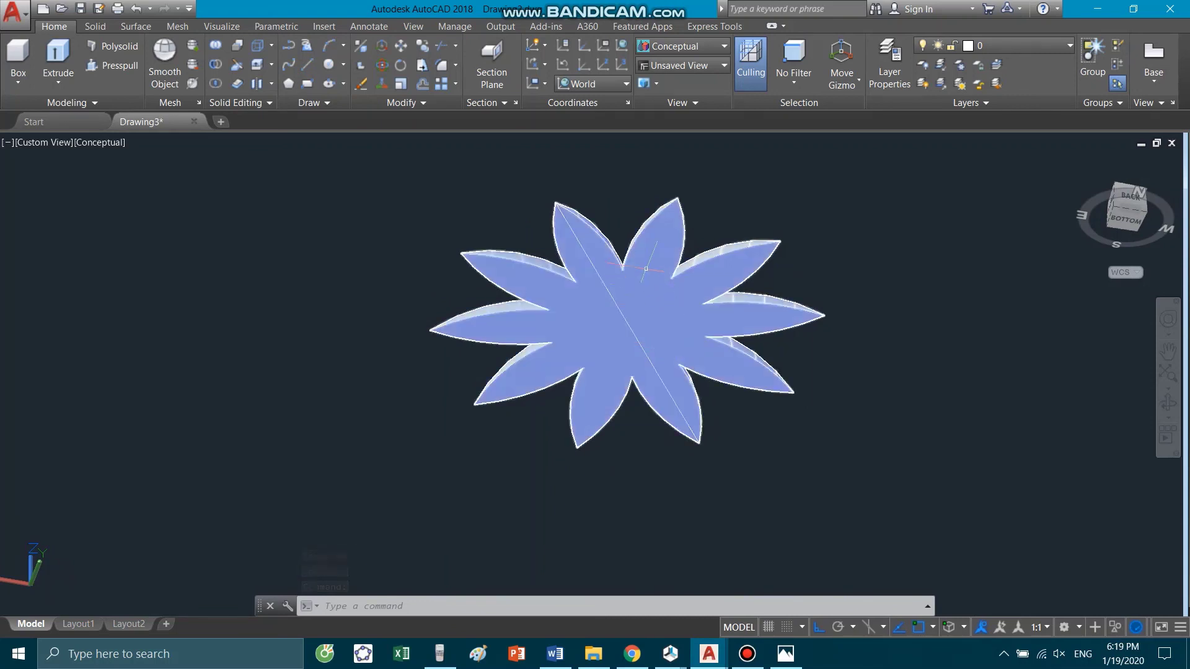
mouse_move(682, 306)
middle_mouse_down("shift")
mouse_move(672, 408)
mouse_move(638, 323)
mouse_move(674, 327)
mouse_move(653, 355)
mouse_move(683, 438)
middle_mouse_up("shift")
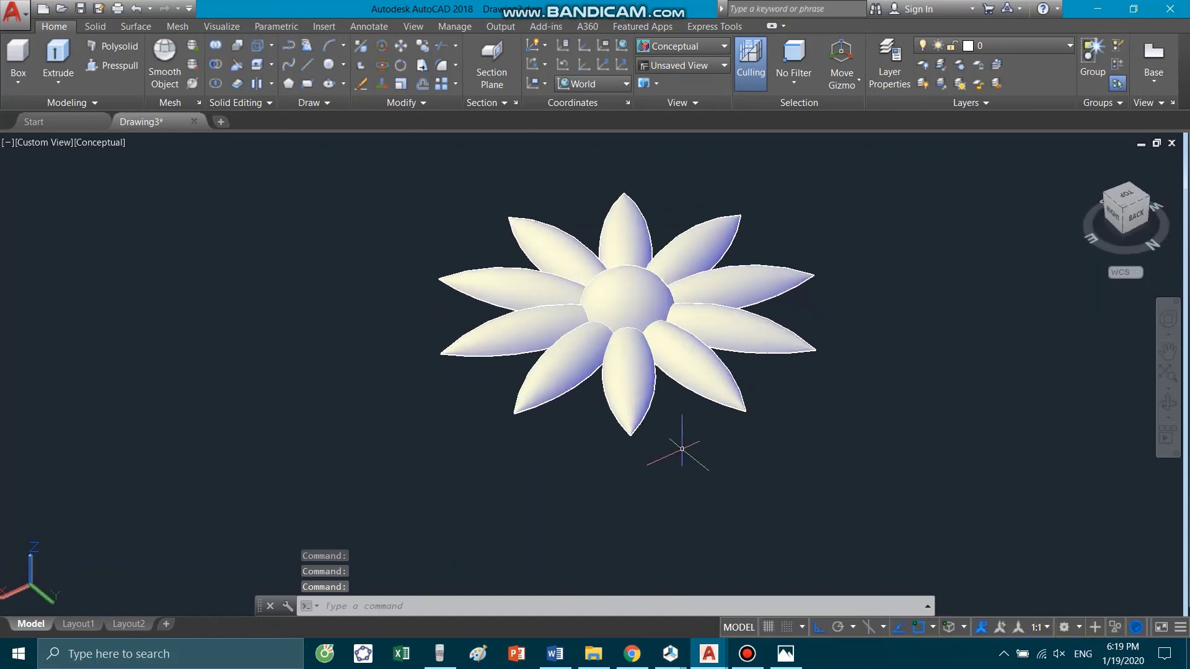